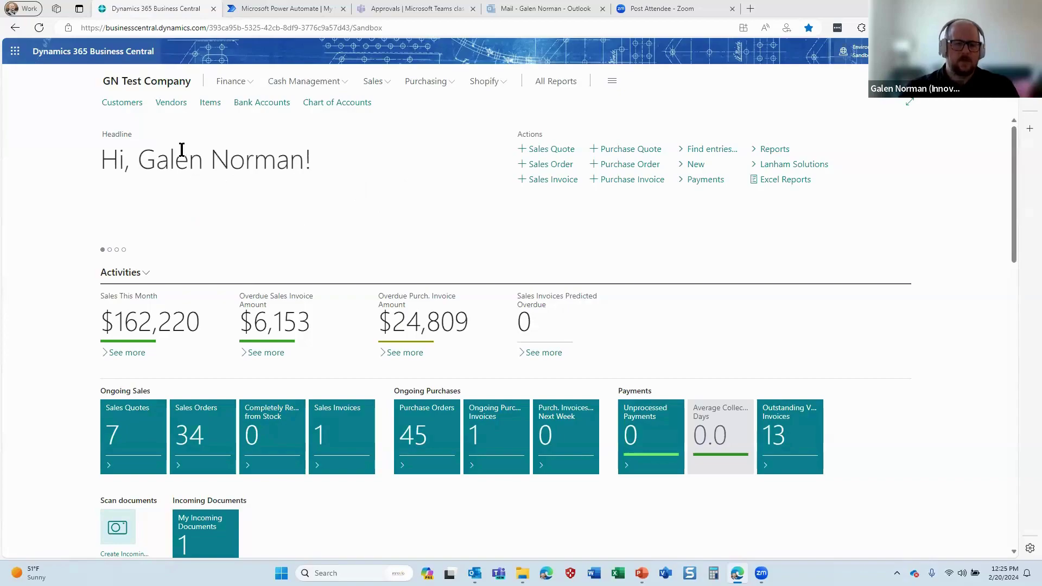
# From the Spotsmeyer's Furnishings customer card, choose Automate > Power Automate > Create action based on a flow
pyautogui.click(119, 103)
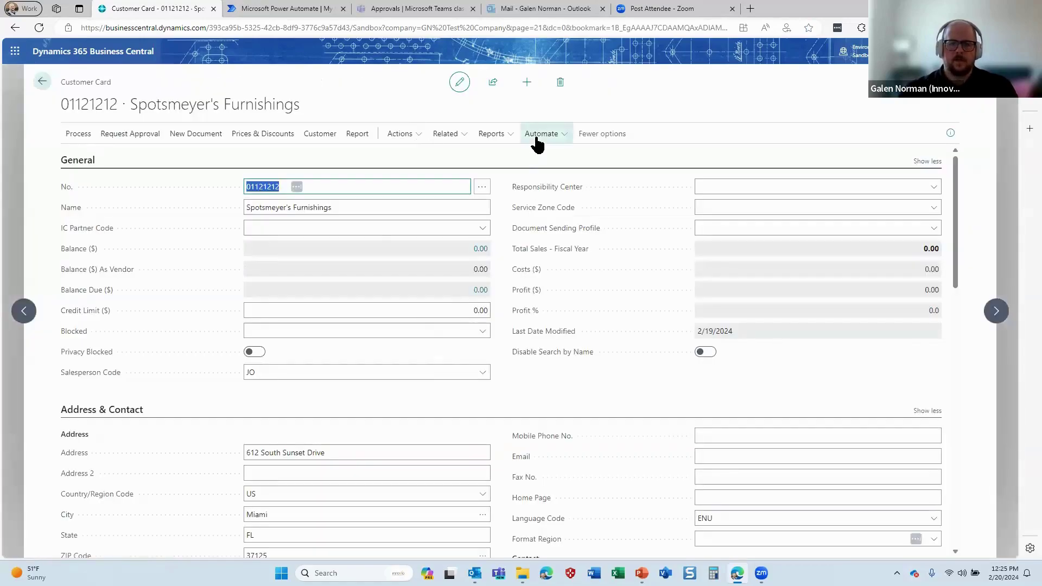
pyautogui.click(537, 136)
pyautogui.moveTo(541, 158)
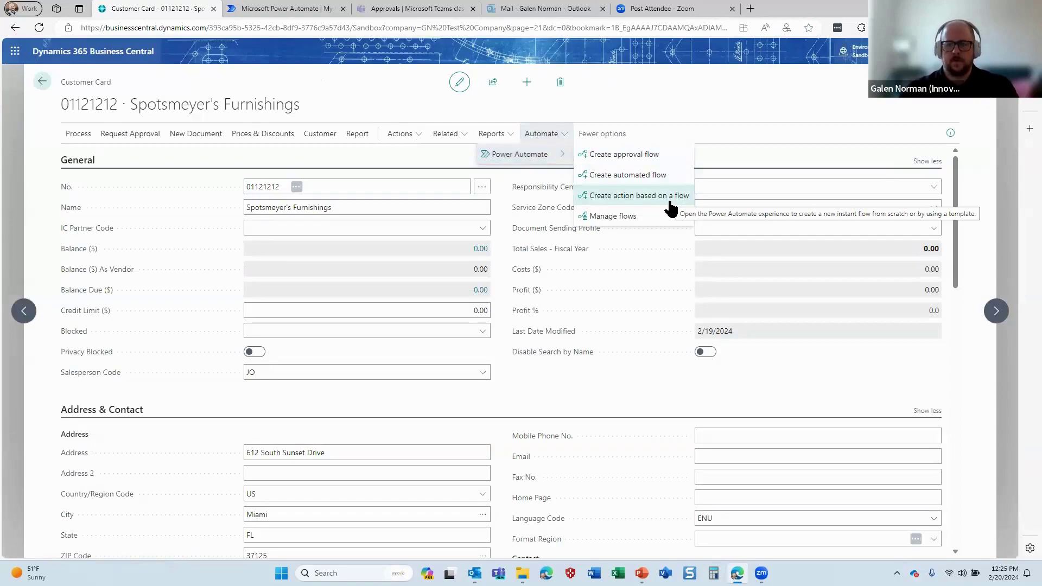
pyautogui.click(670, 203)
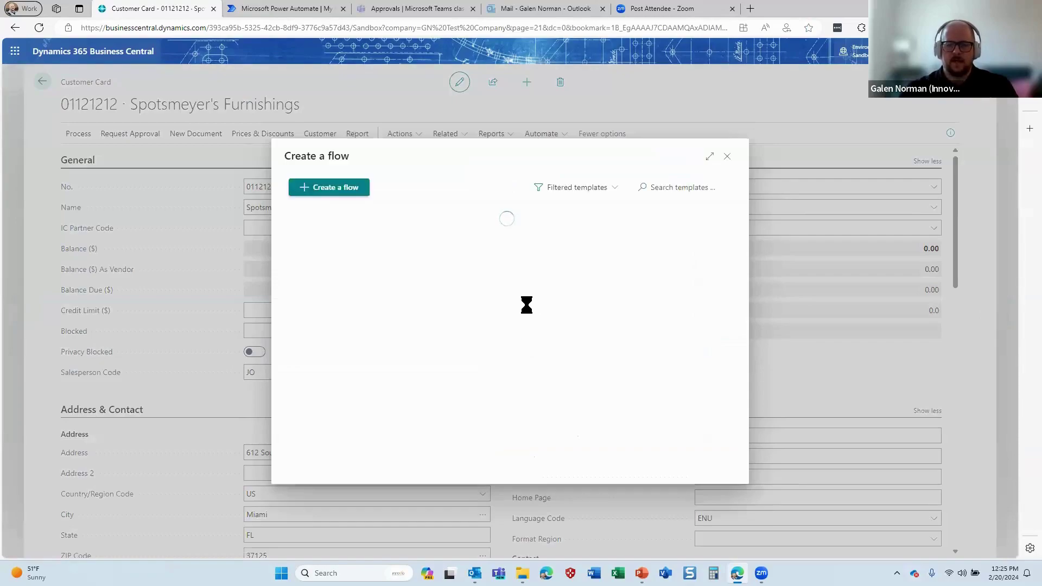
# Start a blank flow with the For a selected record (V3) trigger instead of a template
pyautogui.scroll(-3, 521, 282)
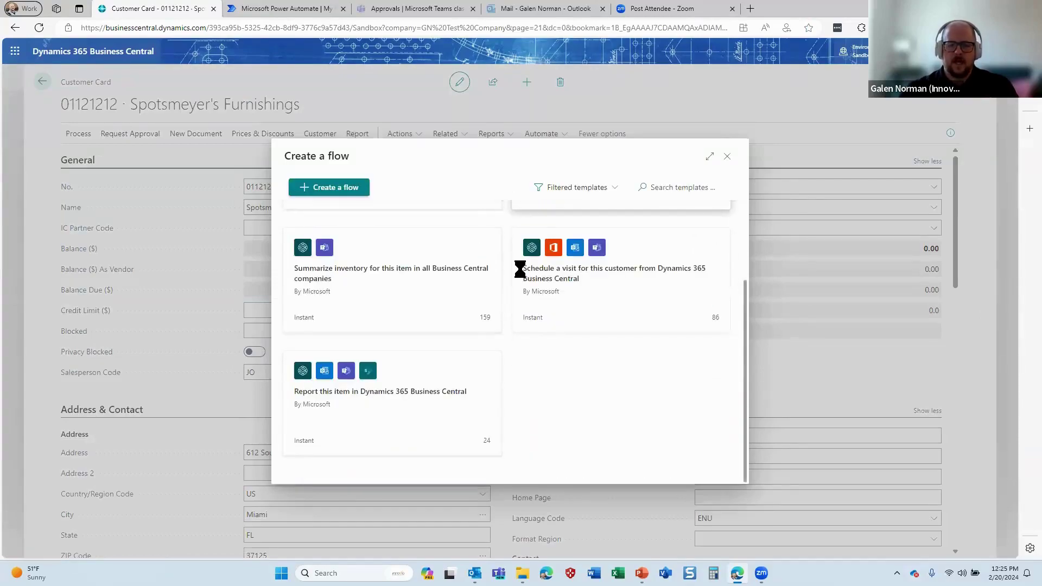
pyautogui.scroll(2, 520, 270)
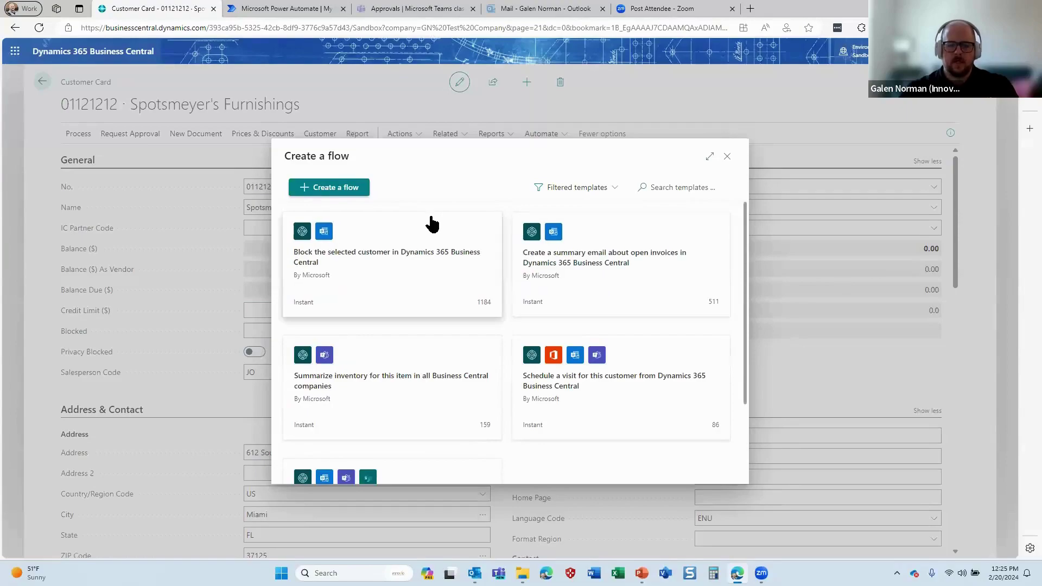
pyautogui.click(350, 189)
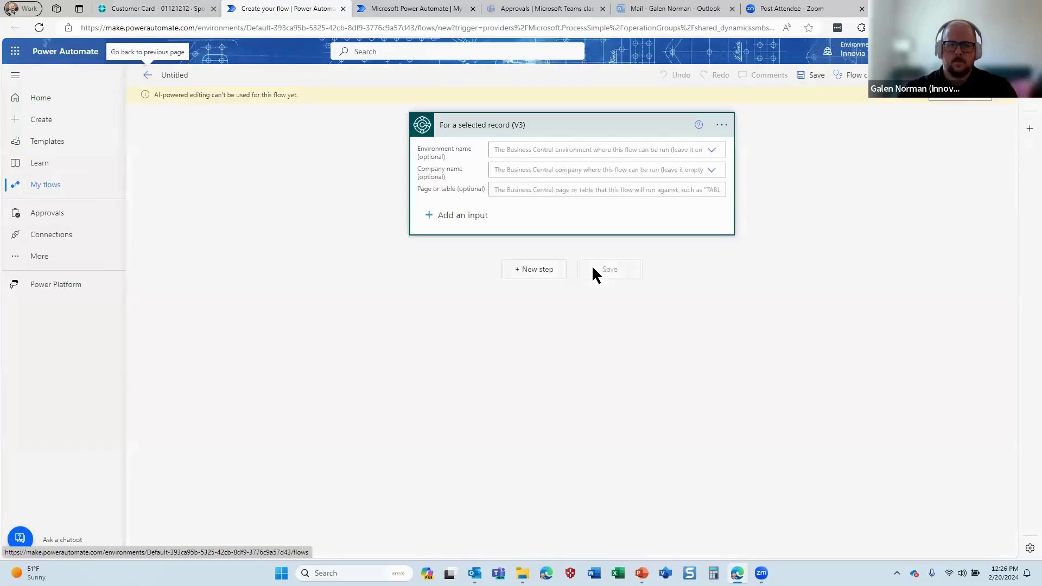
# Set the trigger's environment to SANDBOX and company to GN Test Company
pyautogui.click(983, 99)
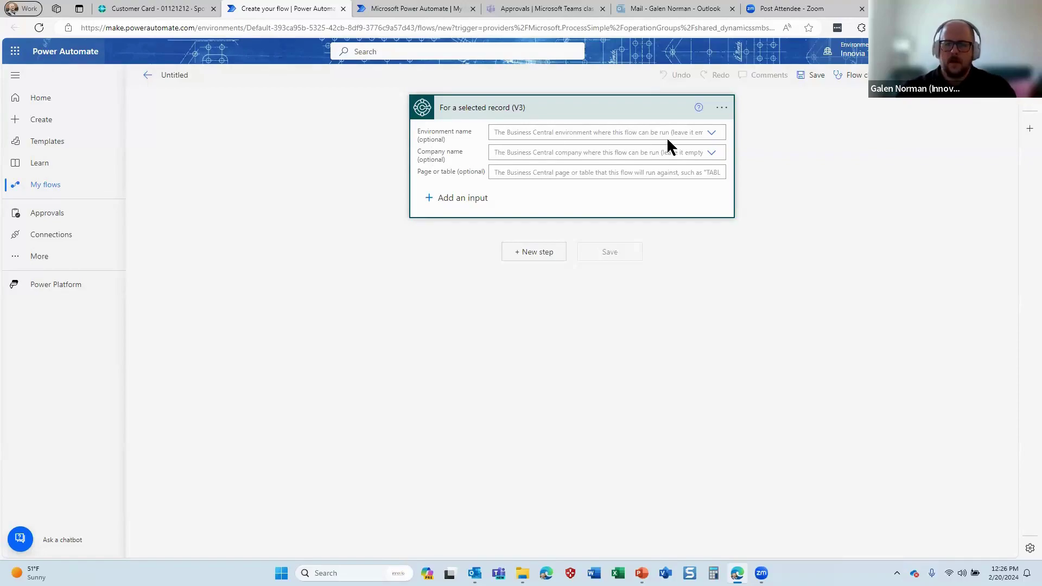
pyautogui.click(712, 133)
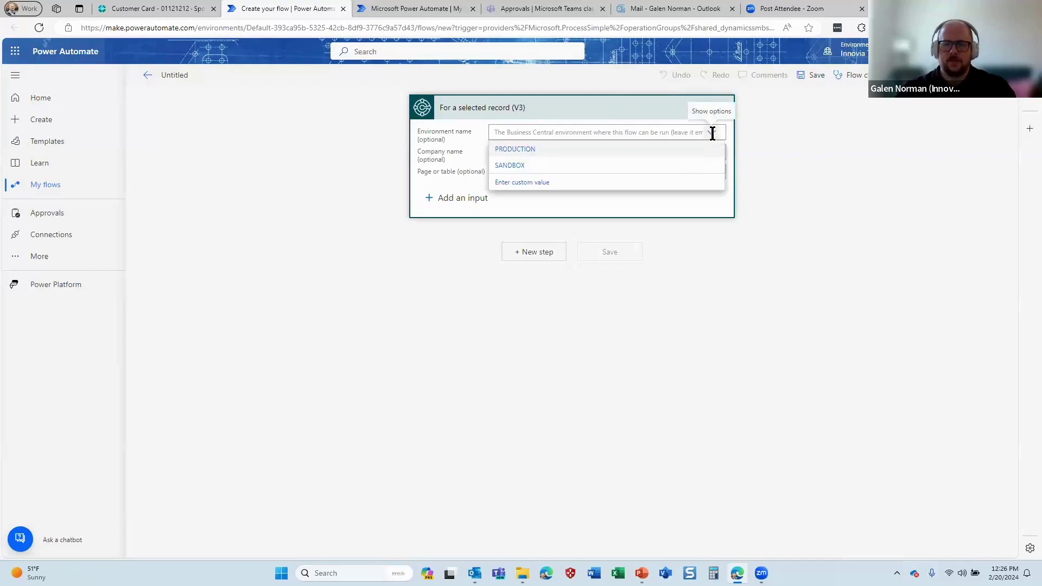
pyautogui.click(689, 164)
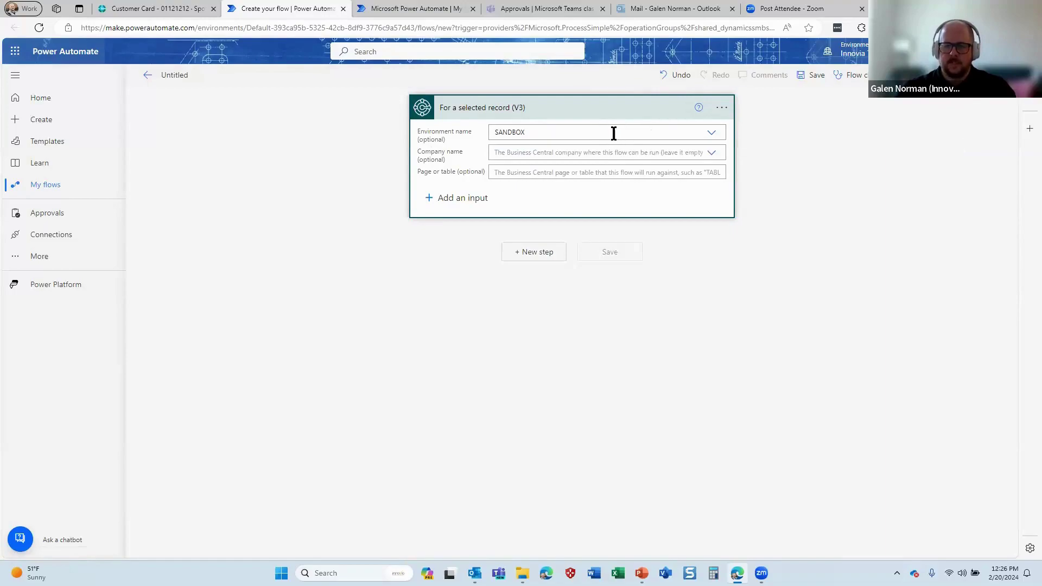
pyautogui.click(711, 154)
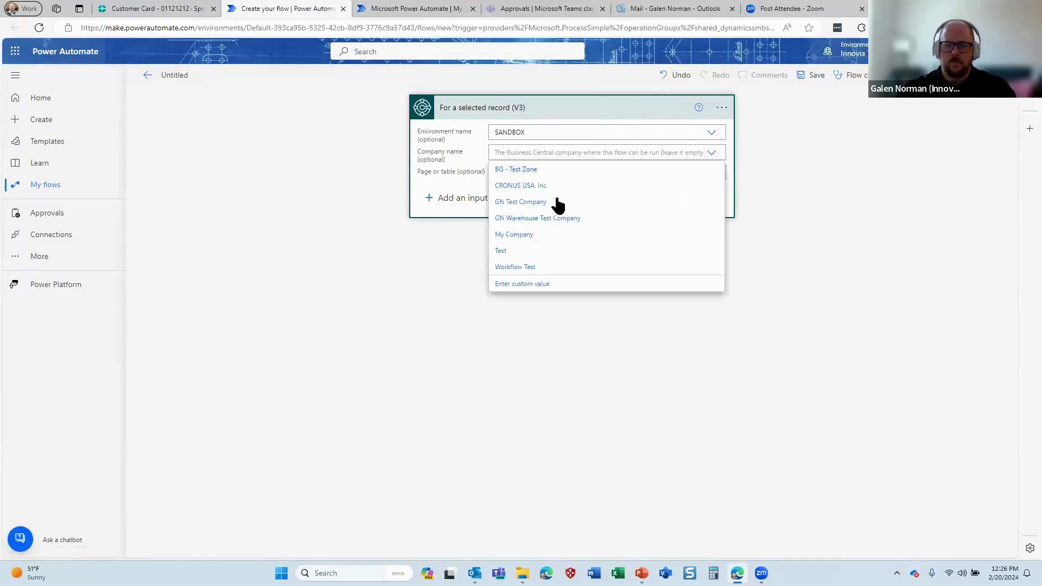
pyautogui.press('Down')
pyautogui.press('Down')
pyautogui.press('Down')
pyautogui.press('Return')
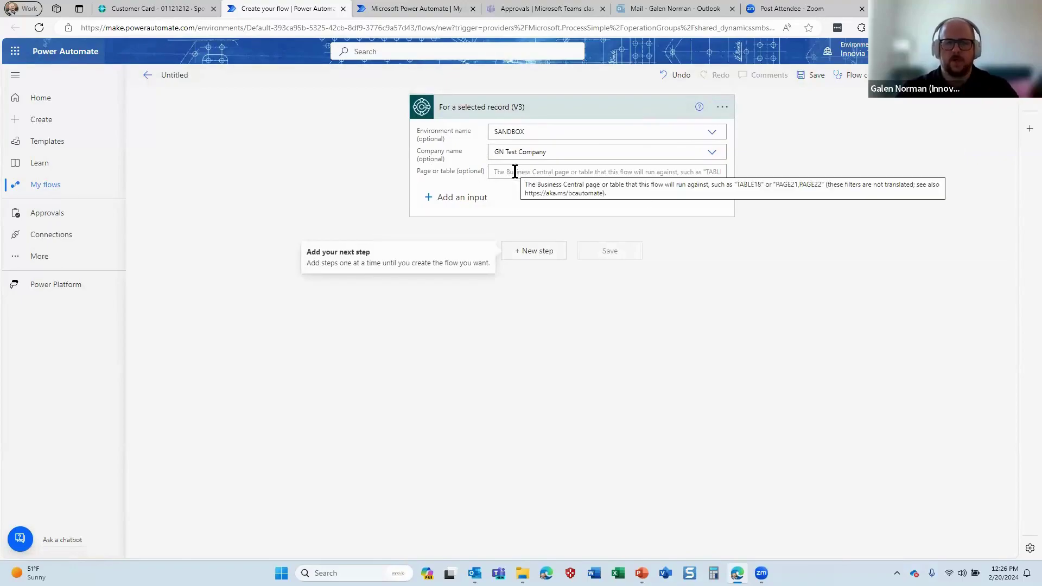
pyautogui.click(154, 8)
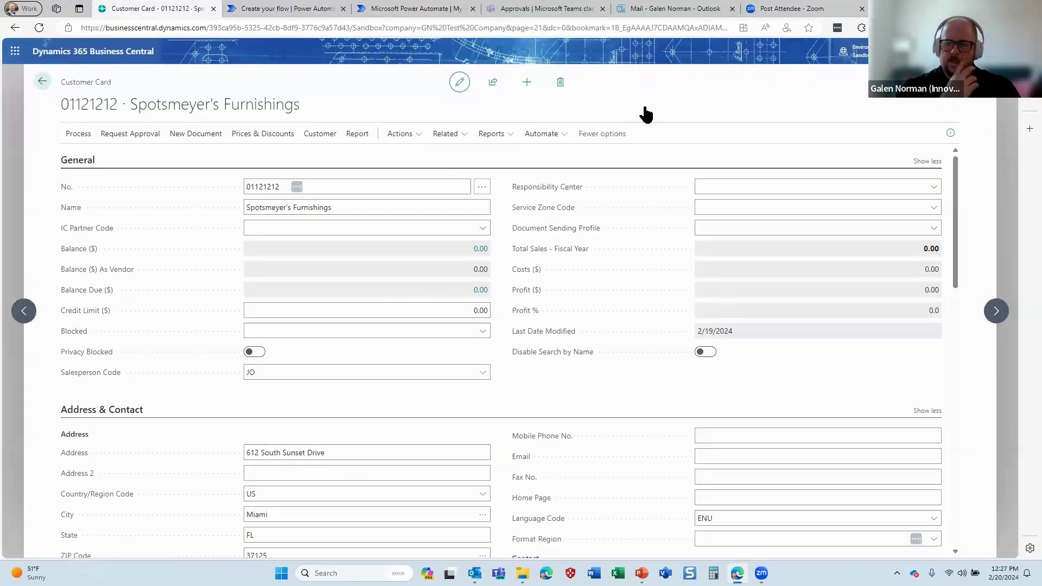
# Find the Customer Card page number (21) with Page Inspection
pyautogui.hotkey('ctrl', 'alt', 'F1')
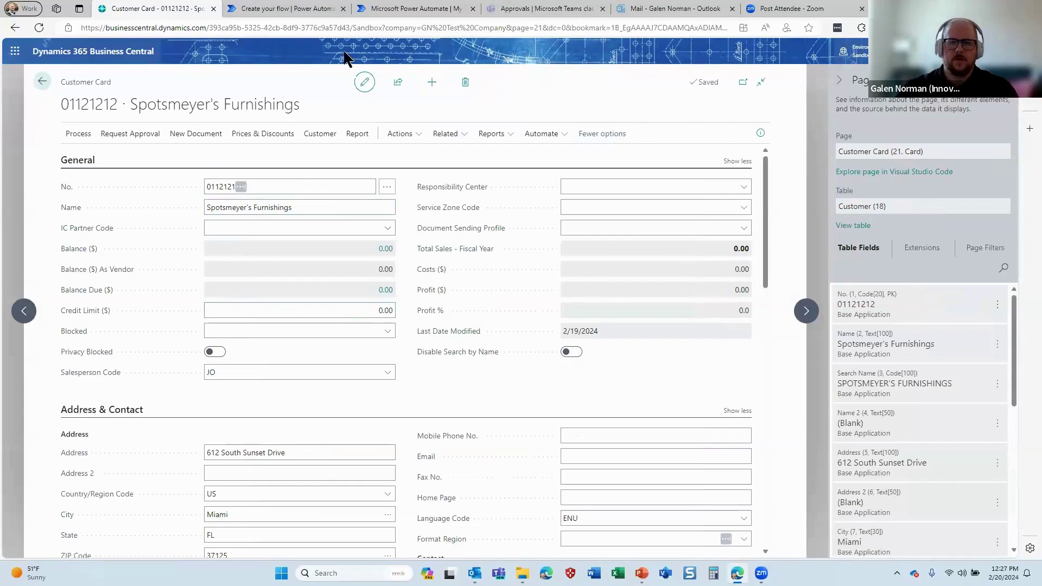
pyautogui.click(323, 8)
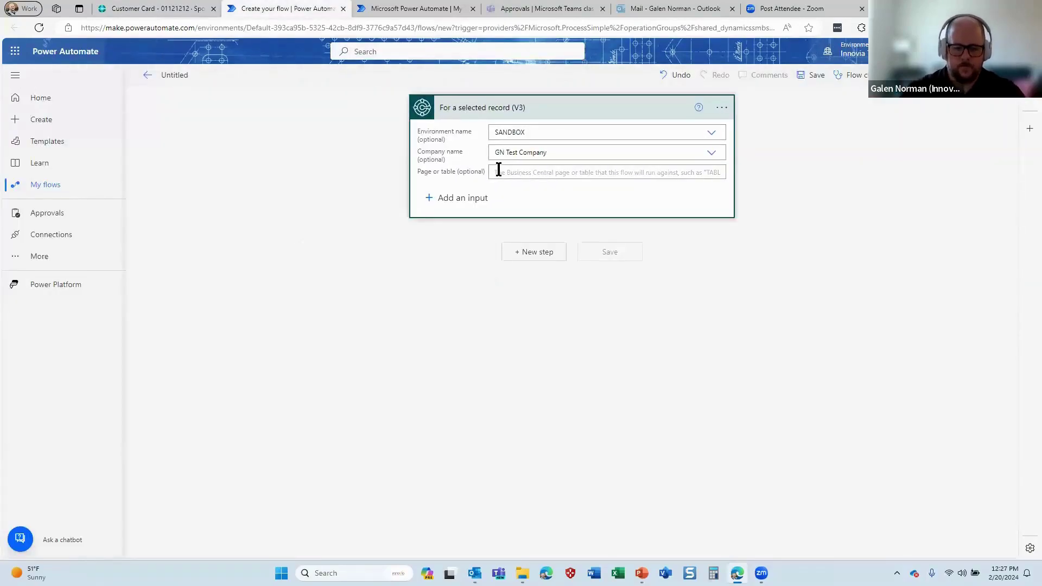
pyautogui.click(498, 170)
# Set the trigger's Page or table to PAGE21 and add a Business Central Get record (V3) step
pyautogui.write('PAGE21')
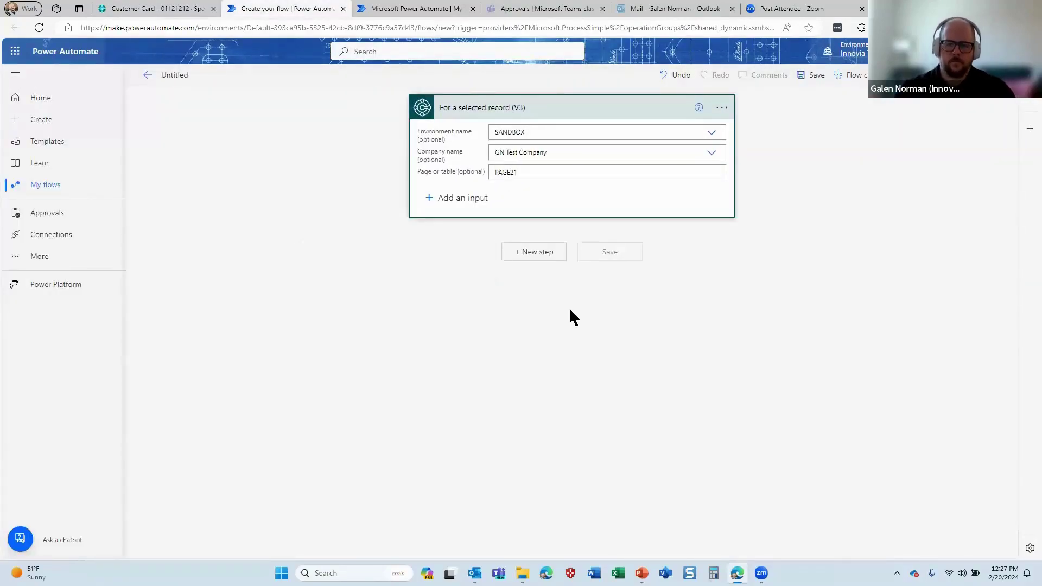
pyautogui.click(572, 320)
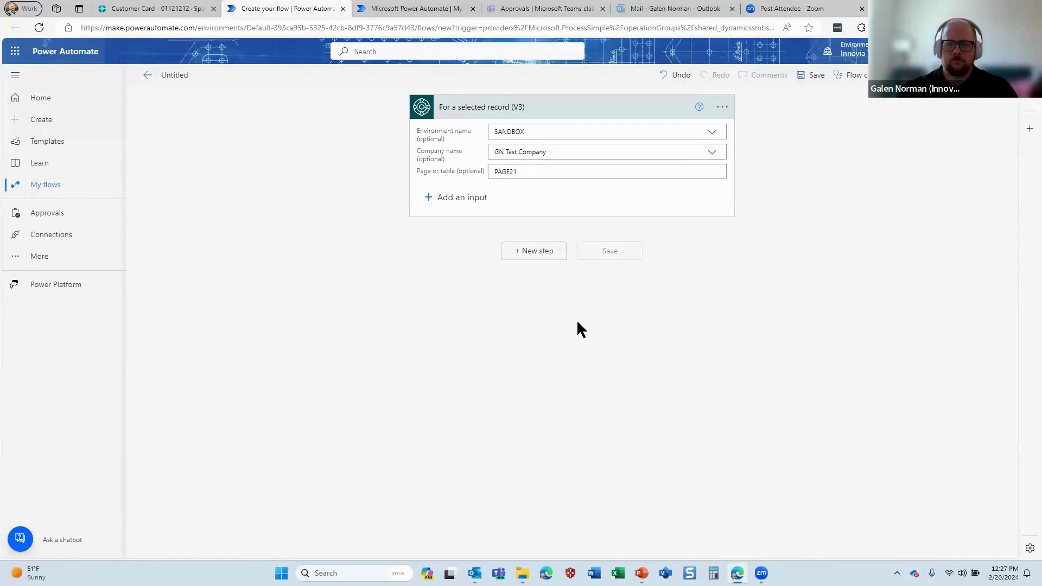
pyautogui.click(529, 251)
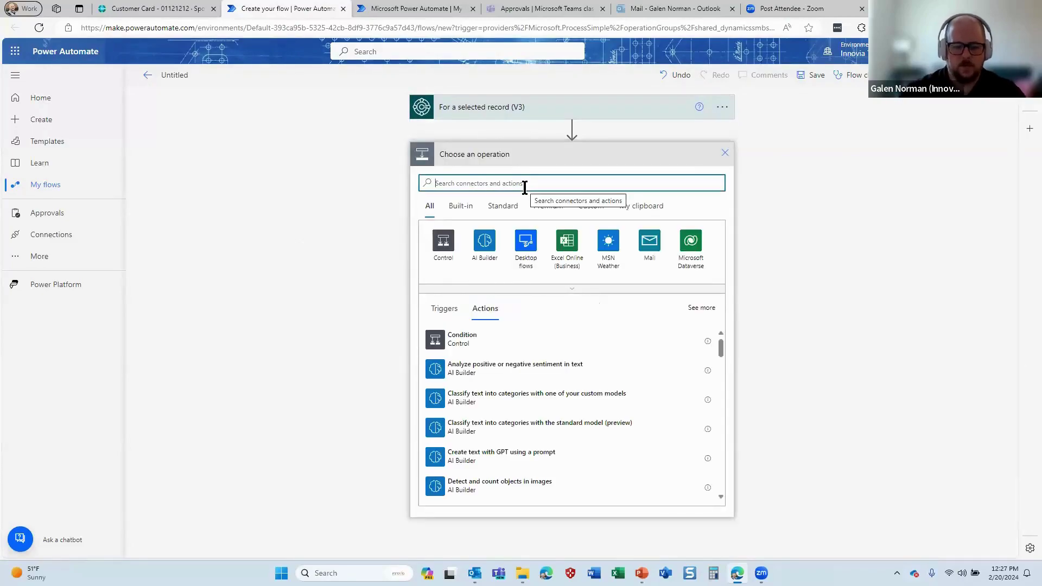
pyautogui.write('business central')
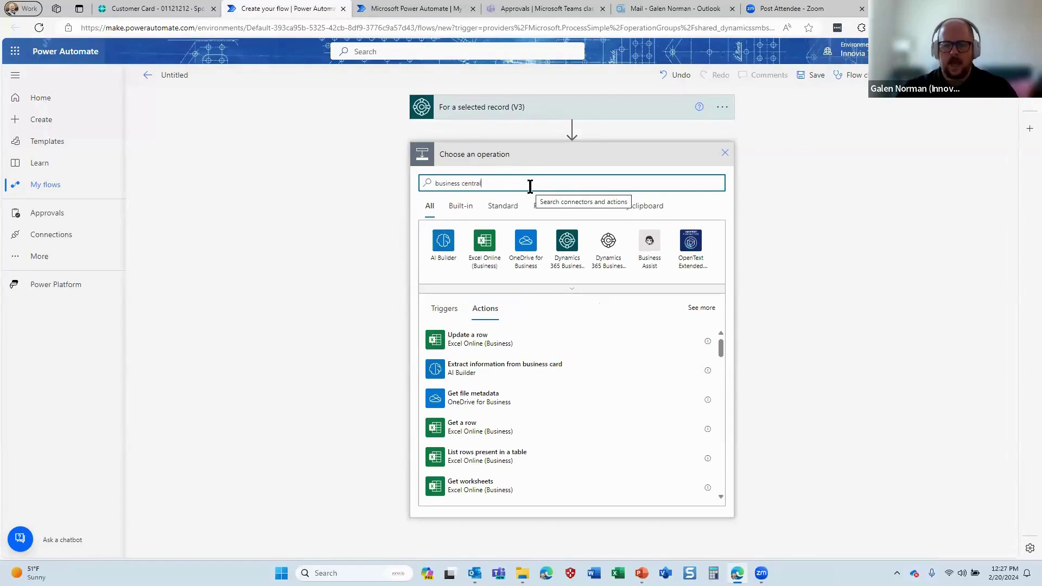
pyautogui.tripleClick(499, 183)
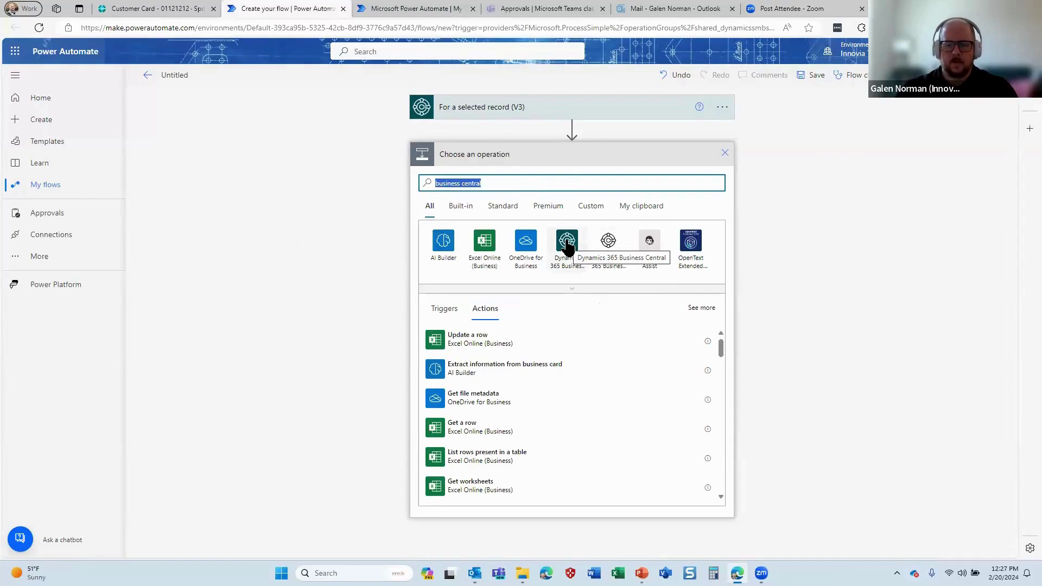
pyautogui.click(567, 243)
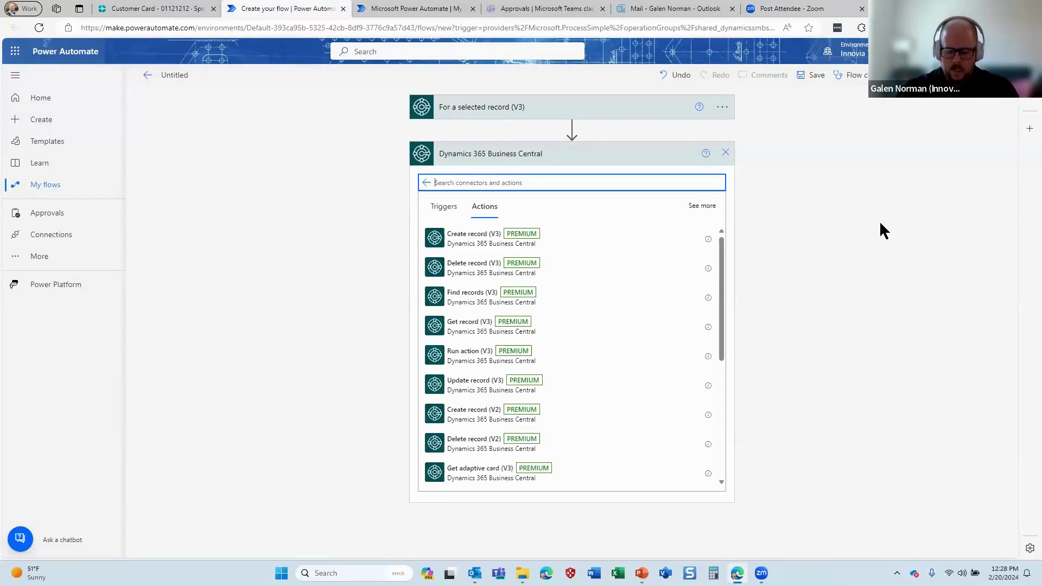
pyautogui.click(473, 326)
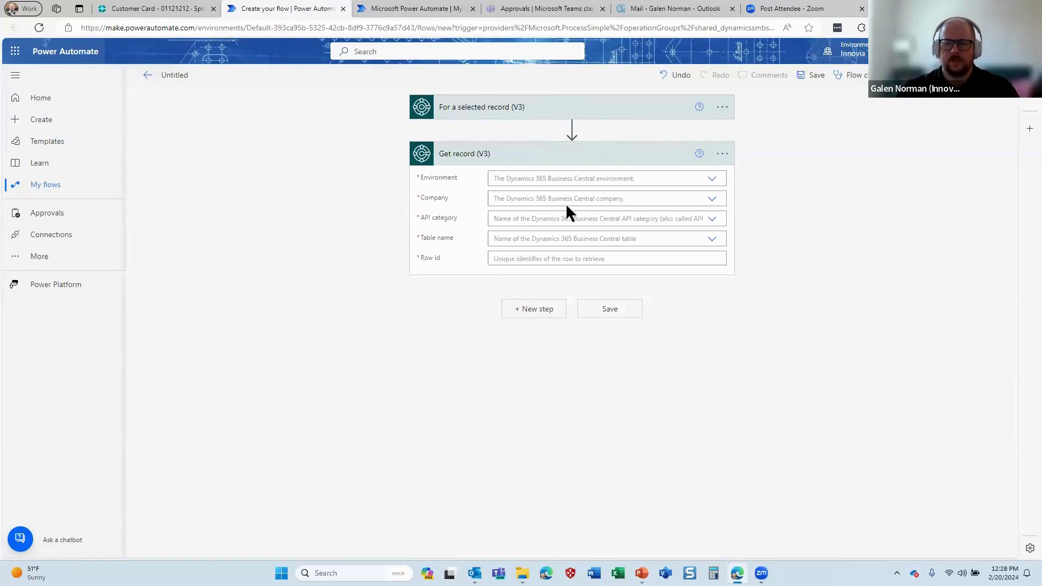
# Point Get record at SANDBOX, GN Test Company, API category v2.0, table customers
pyautogui.click(712, 178)
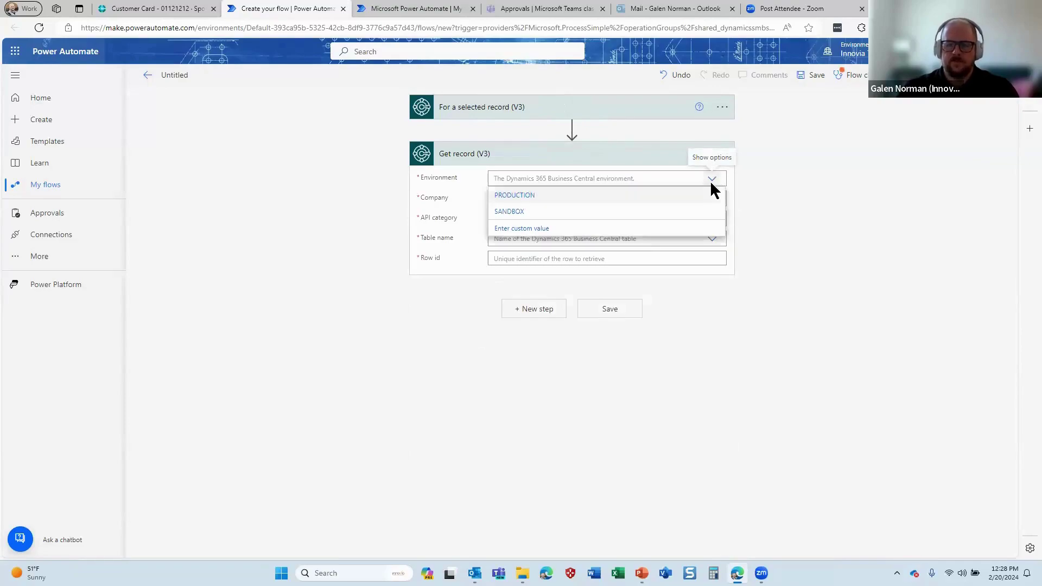
pyautogui.click(703, 210)
pyautogui.click(711, 199)
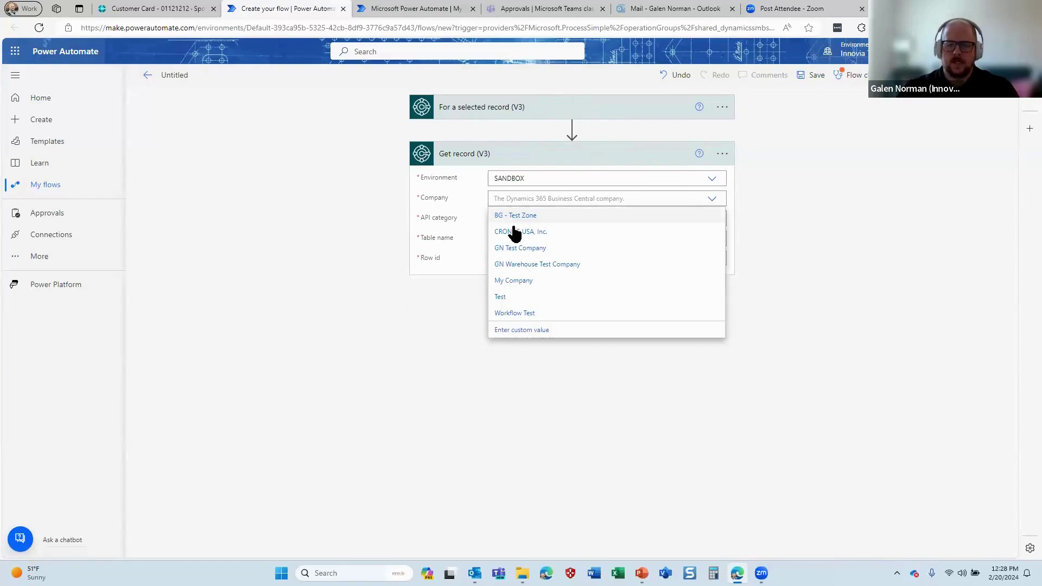
pyautogui.click(581, 250)
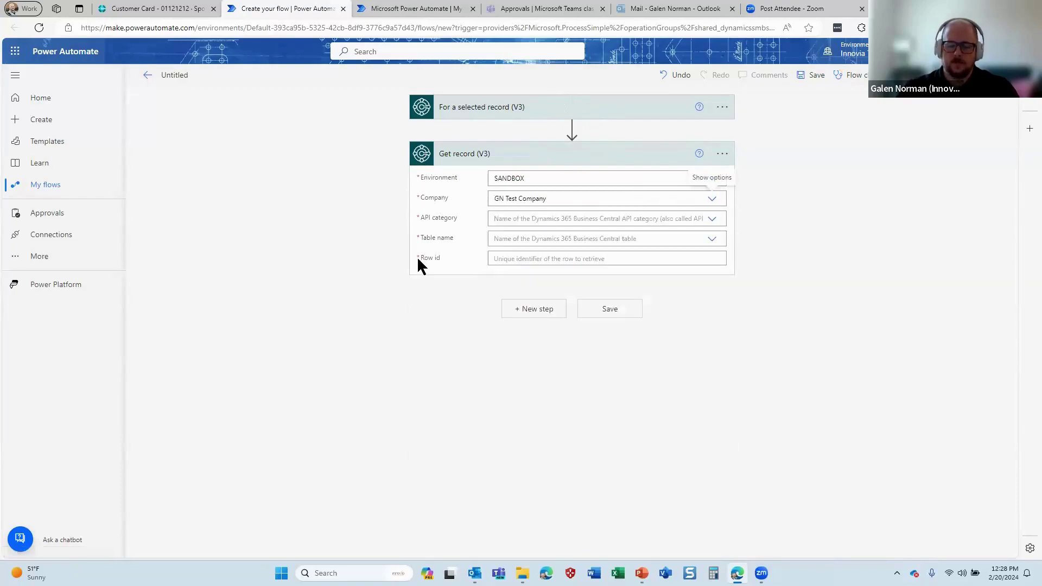
pyautogui.click(712, 220)
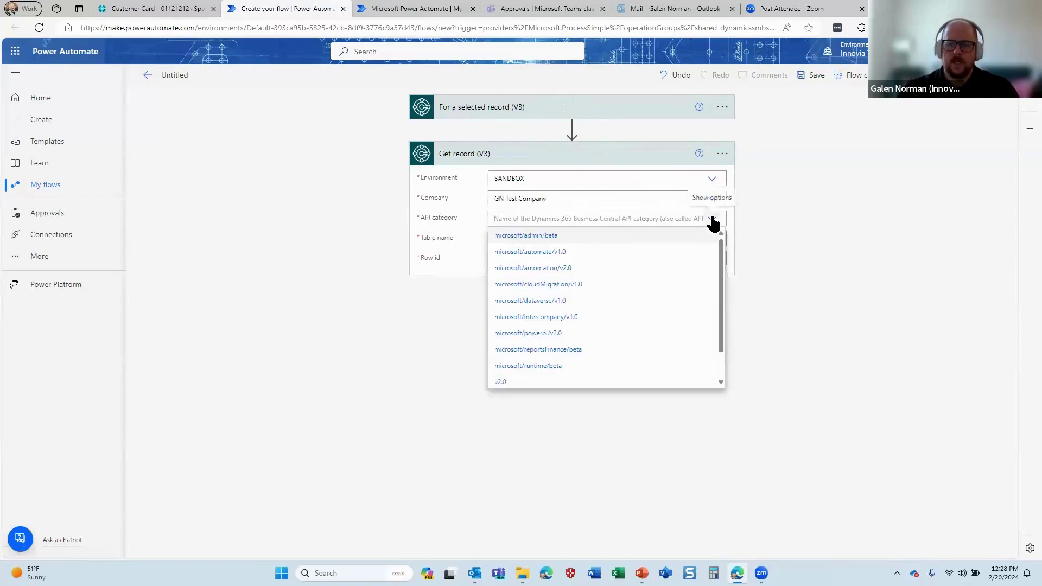
pyautogui.click(591, 380)
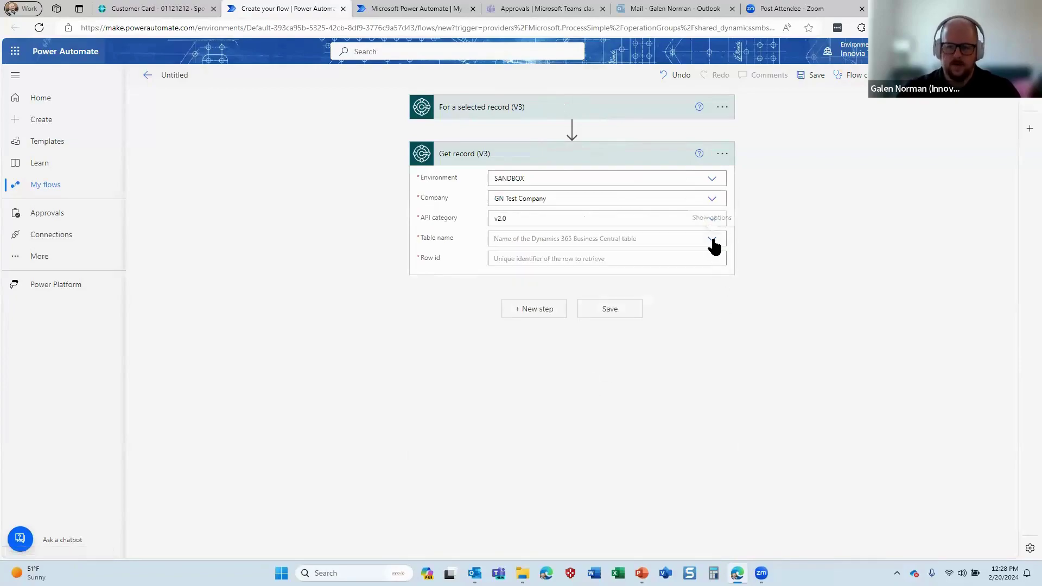
pyautogui.click(677, 243)
pyautogui.write('custom')
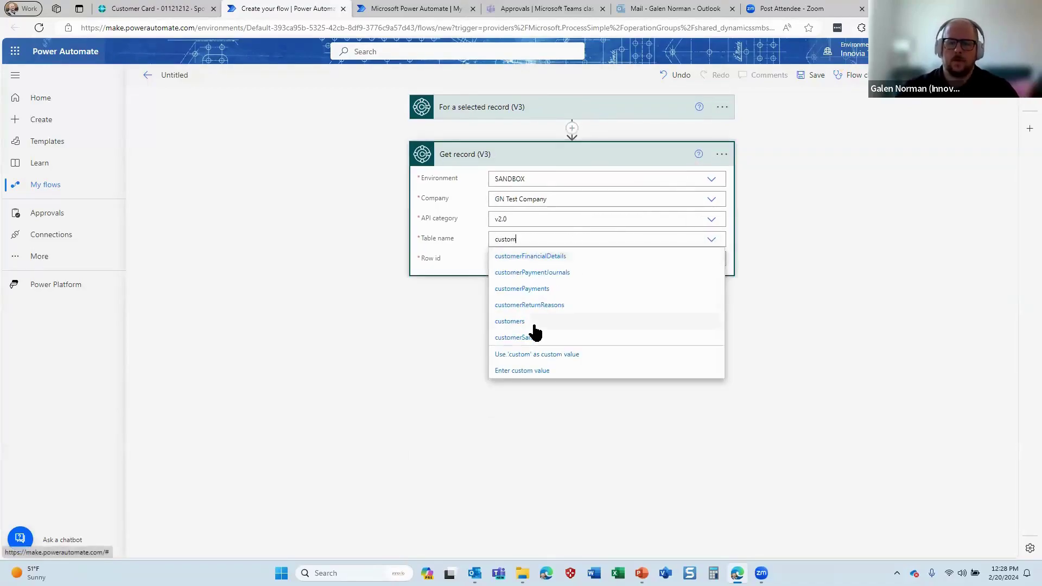
pyautogui.click(537, 323)
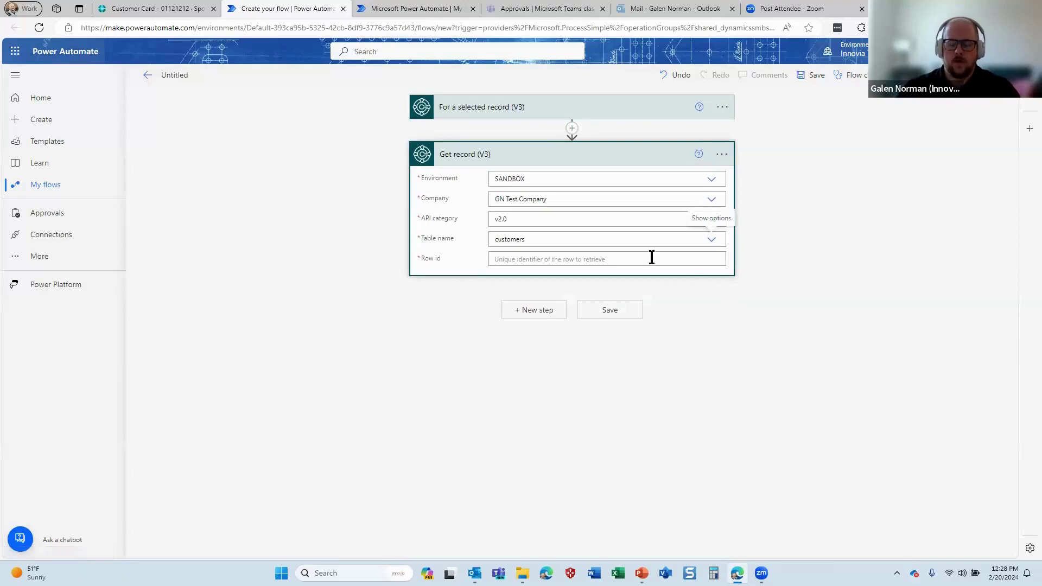
# Set the Get record Row id to the trigger's System Id
pyautogui.click(652, 259)
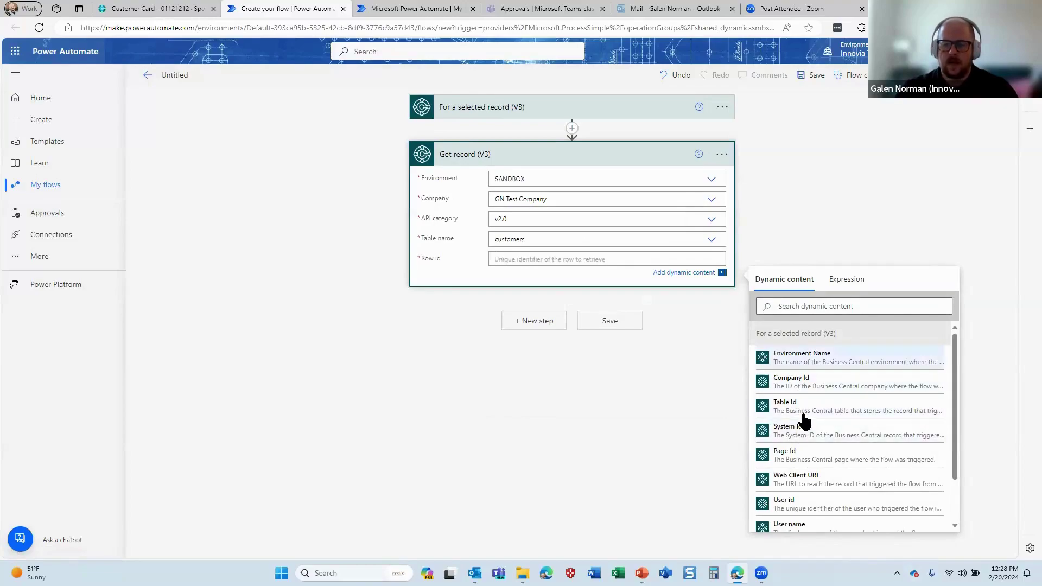
pyautogui.click(806, 432)
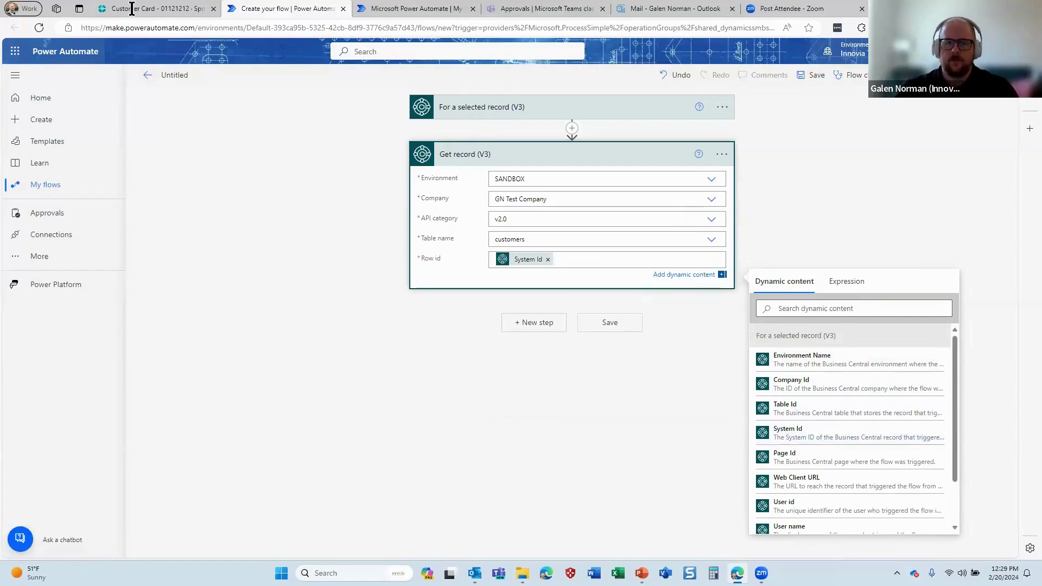
pyautogui.click(155, 9)
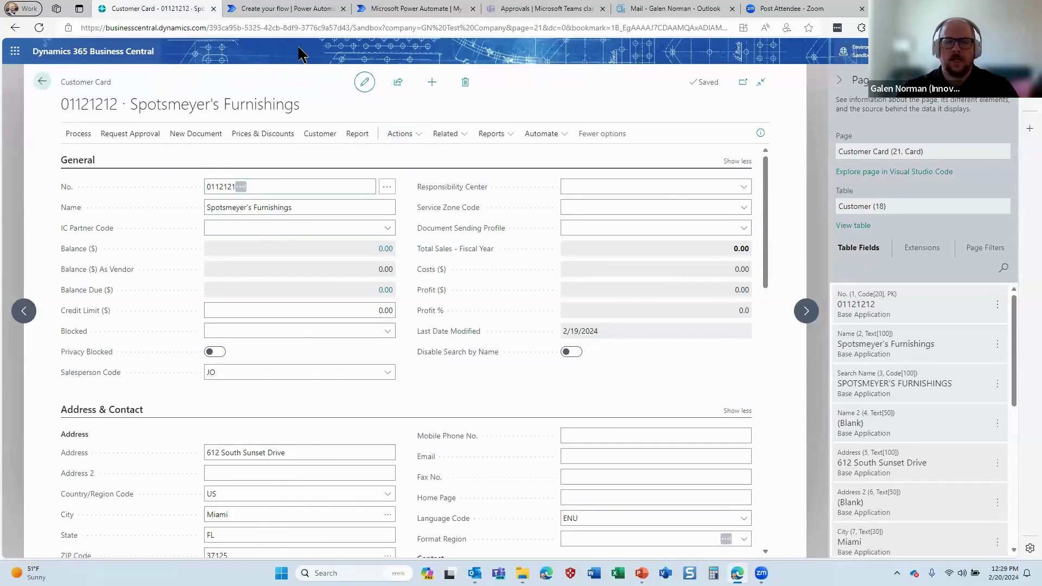
pyautogui.click(292, 8)
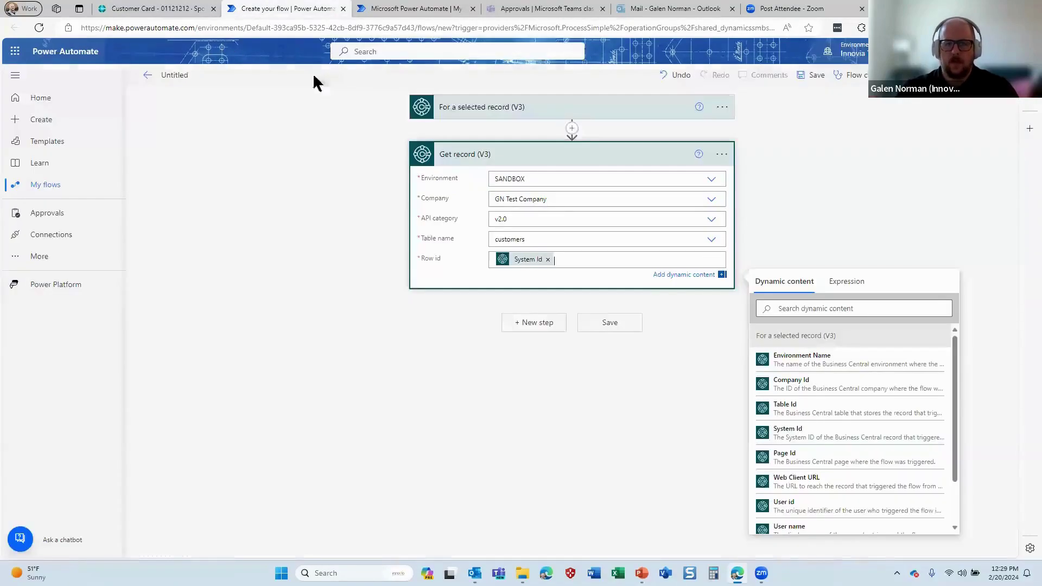
pyautogui.click(604, 425)
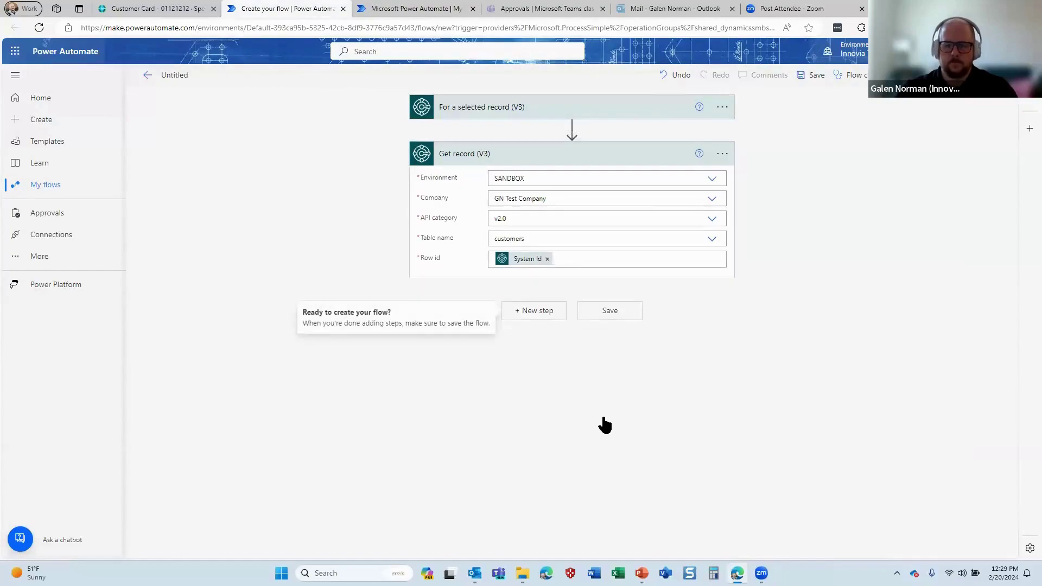
pyautogui.click(548, 310)
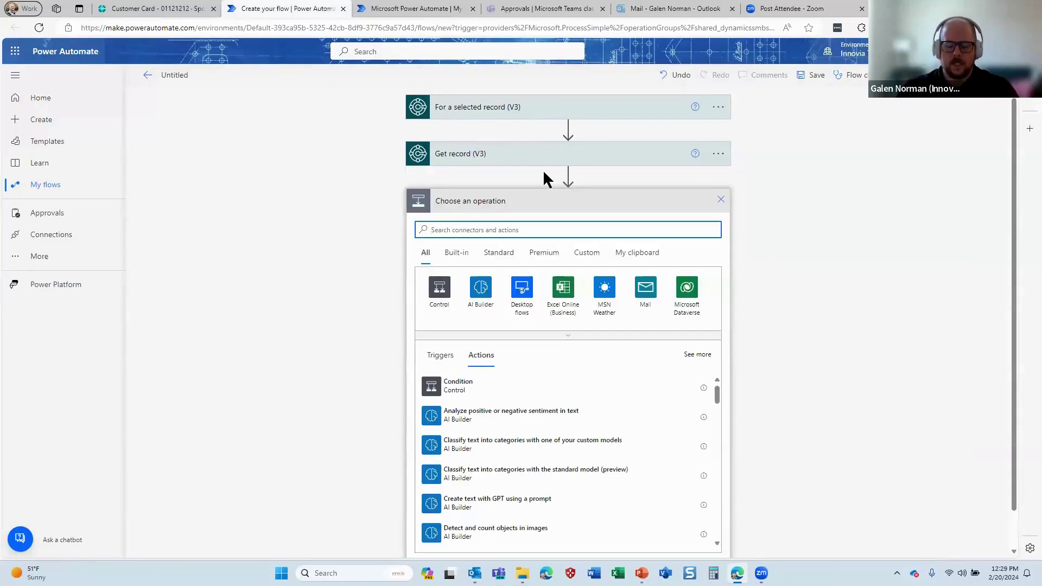
# Add the Business Central Get adaptive card (V3) action
pyautogui.write('business central')
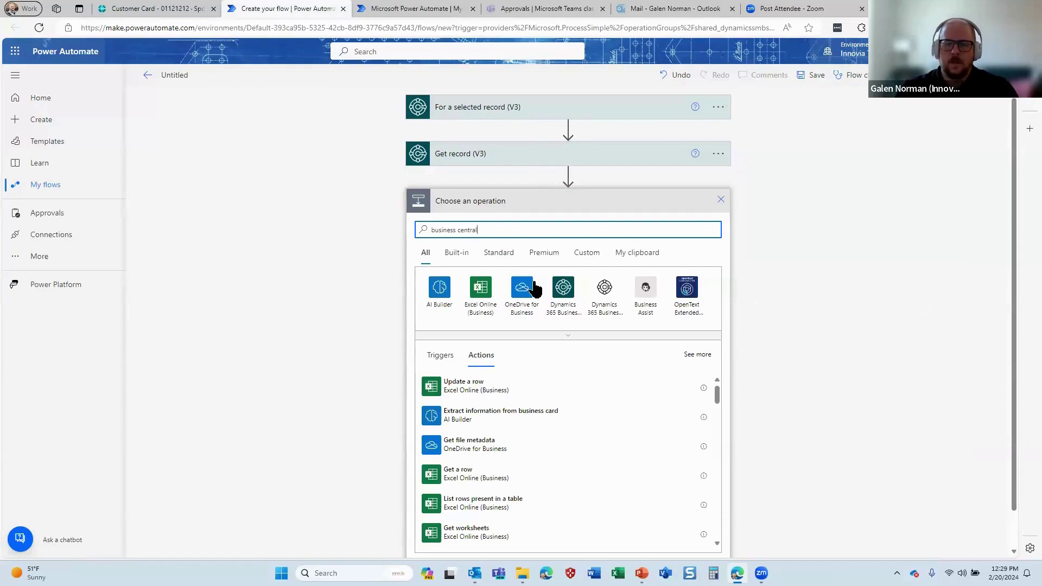
pyautogui.click(563, 287)
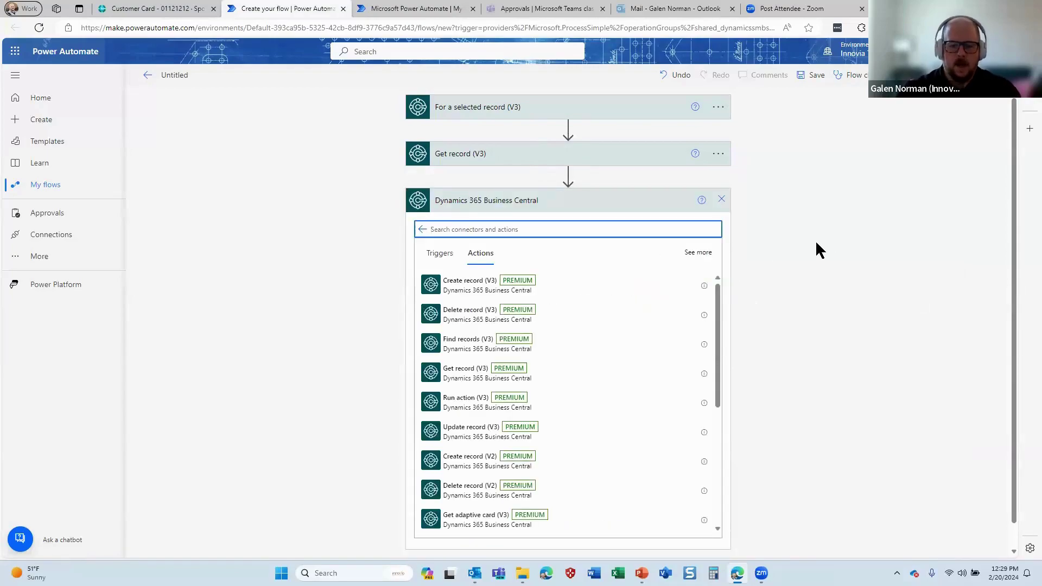
pyautogui.write('adap')
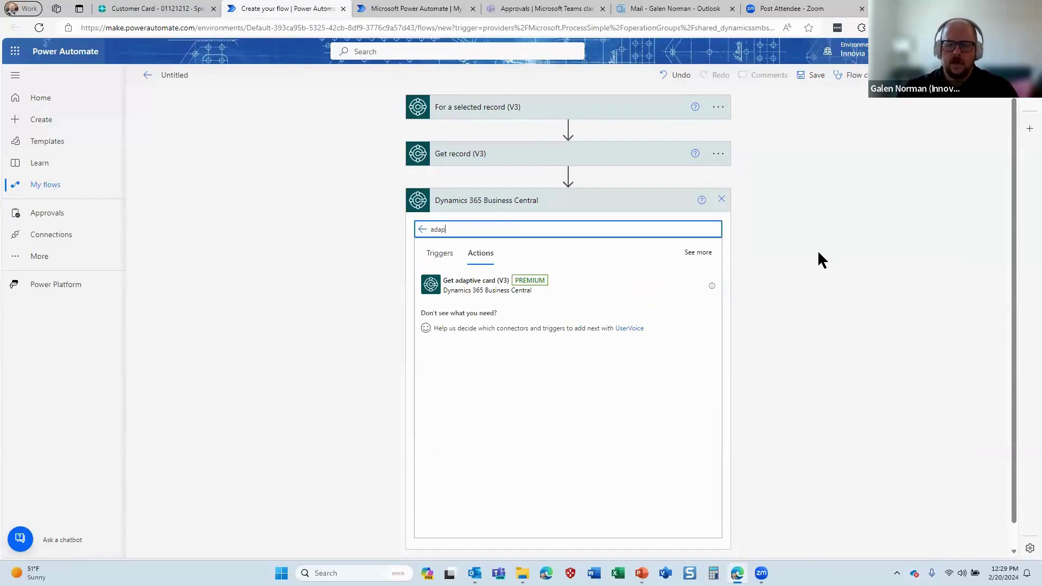
pyautogui.click(457, 285)
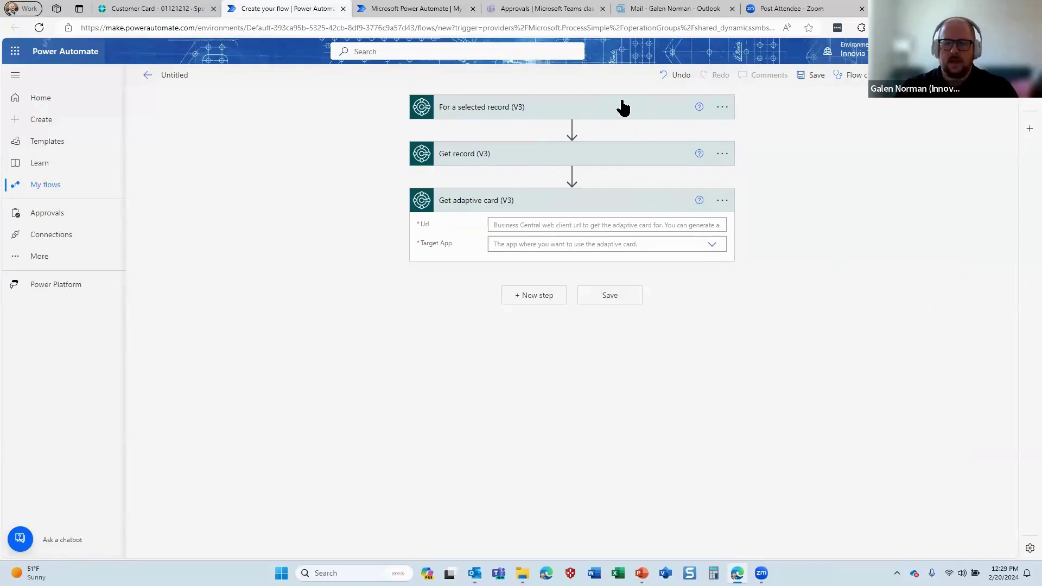
# Set the adaptive card's Url to Web Client URL and Target App to Teams
pyautogui.click(565, 219)
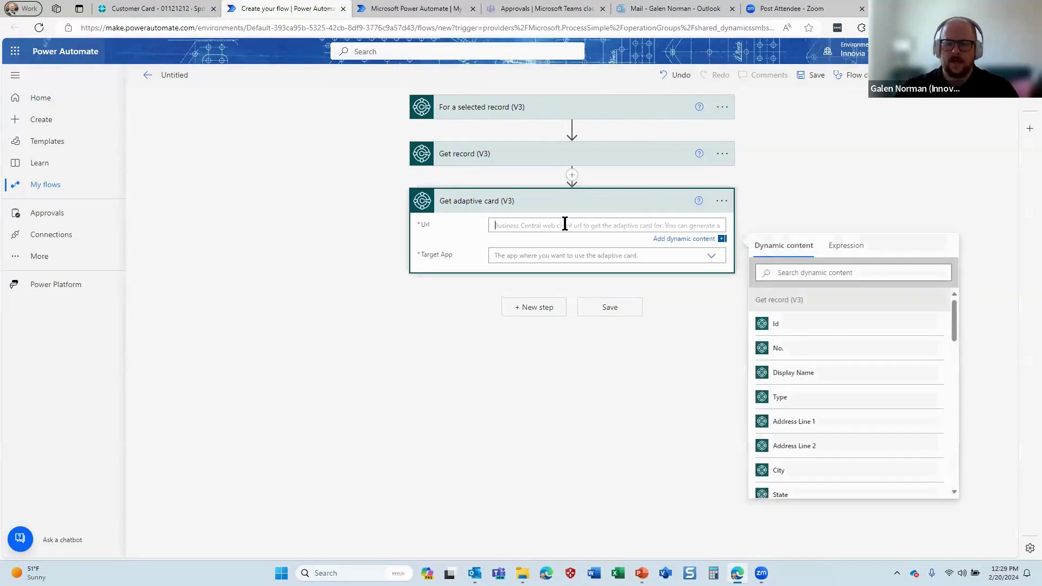
pyautogui.click(810, 272)
pyautogui.write('url')
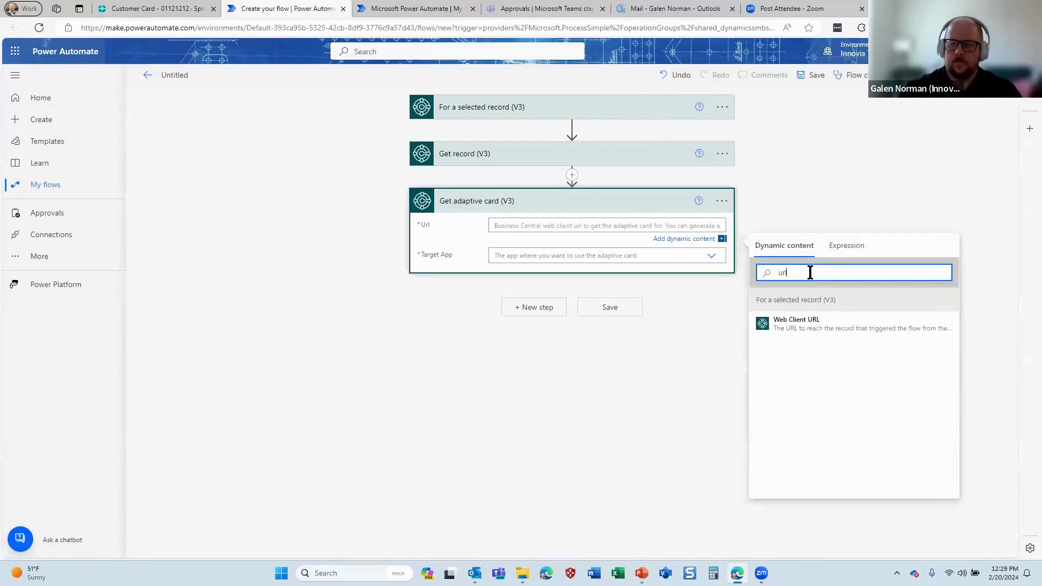
pyautogui.click(821, 337)
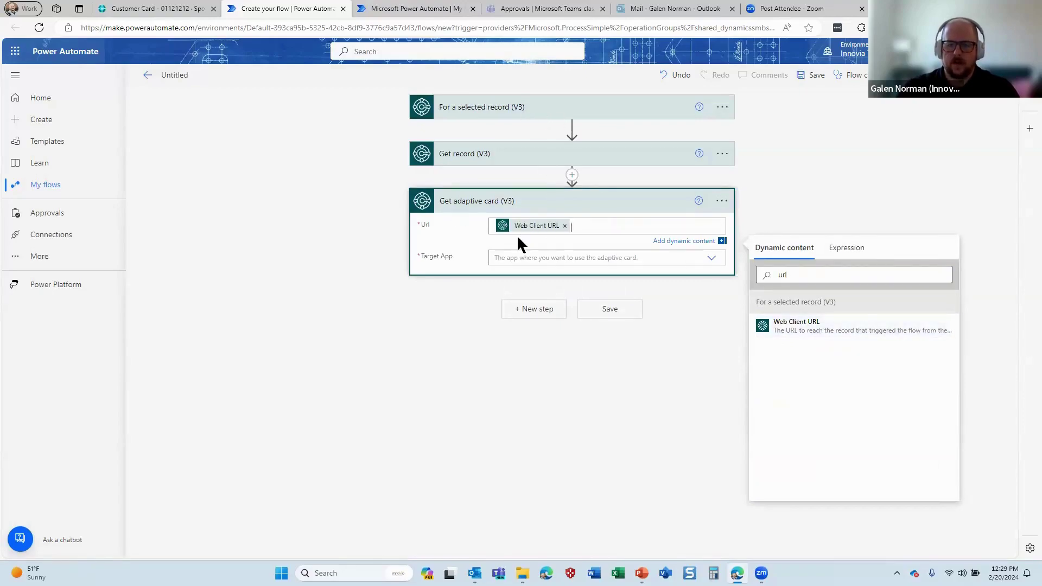
pyautogui.click(581, 259)
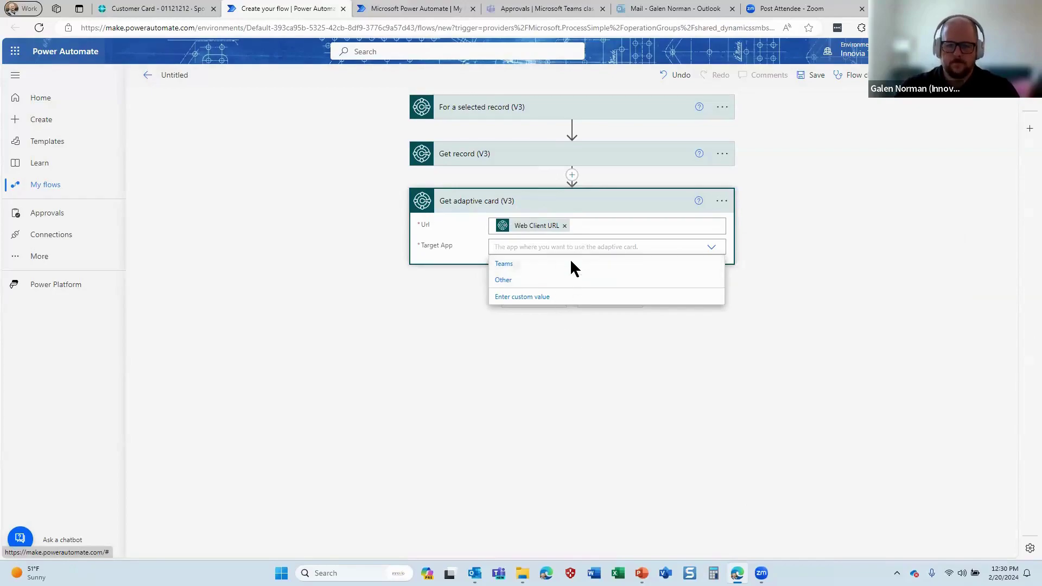
pyautogui.click(571, 263)
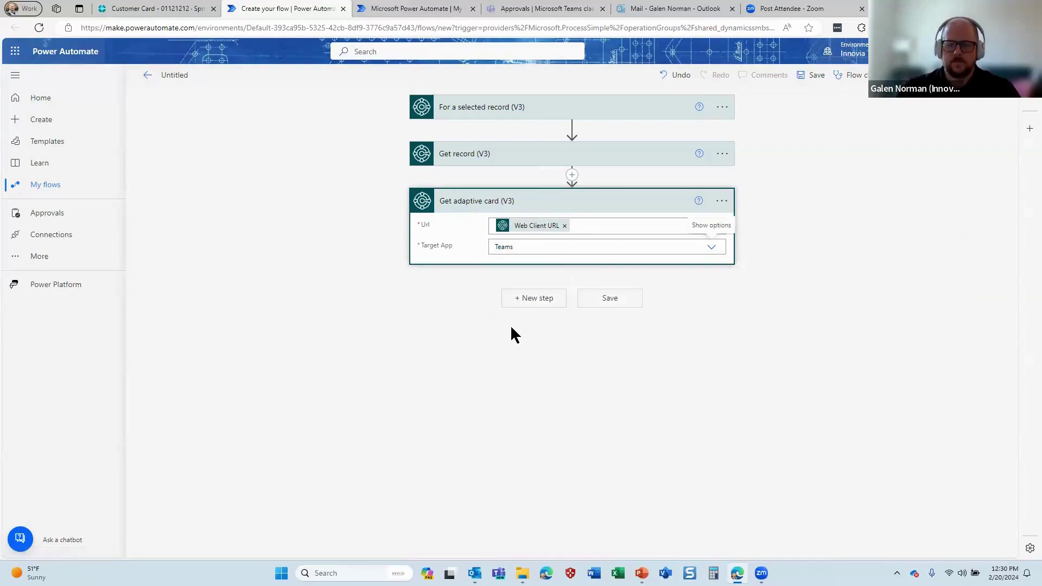
pyautogui.click(534, 302)
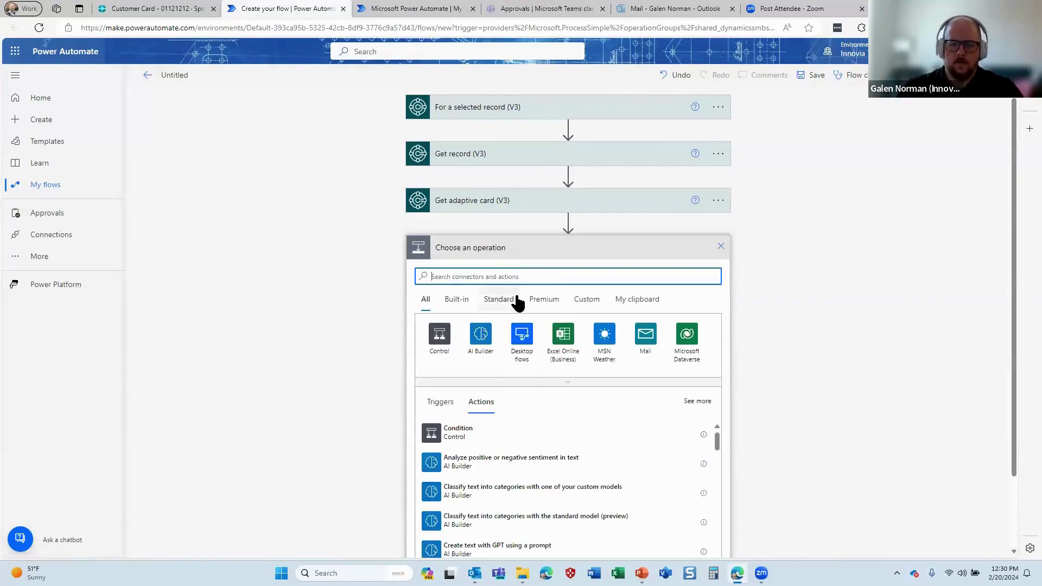
# Add the Microsoft Teams 'Post card in a chat or channel' action
pyautogui.write('teams')
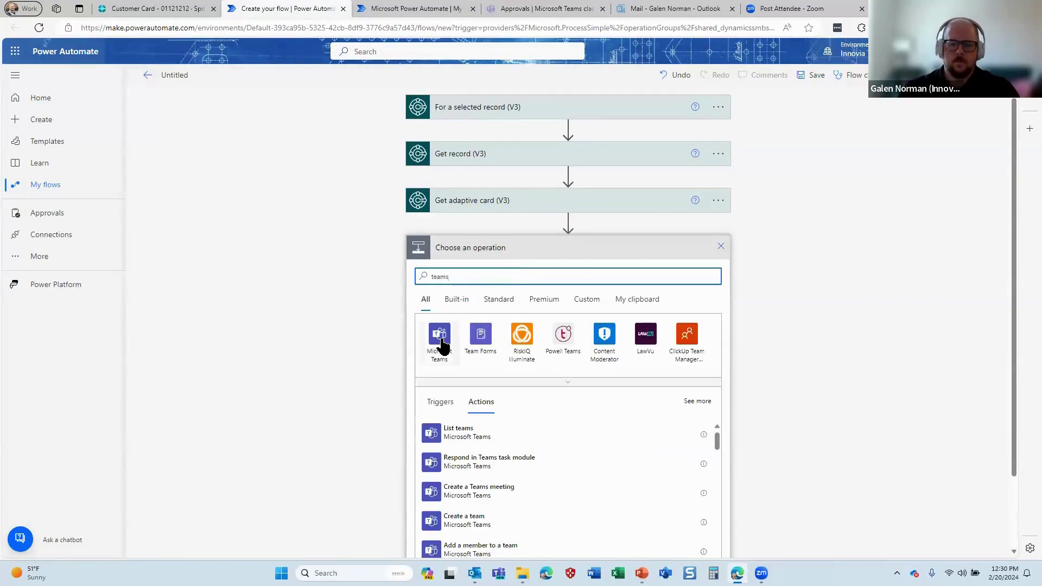
pyautogui.click(439, 334)
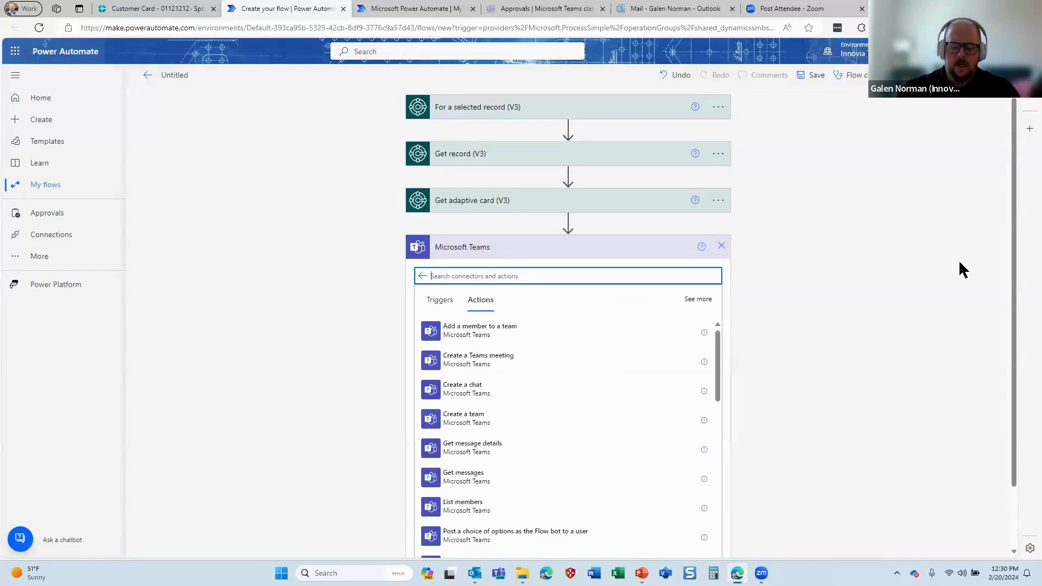
pyautogui.write('card')
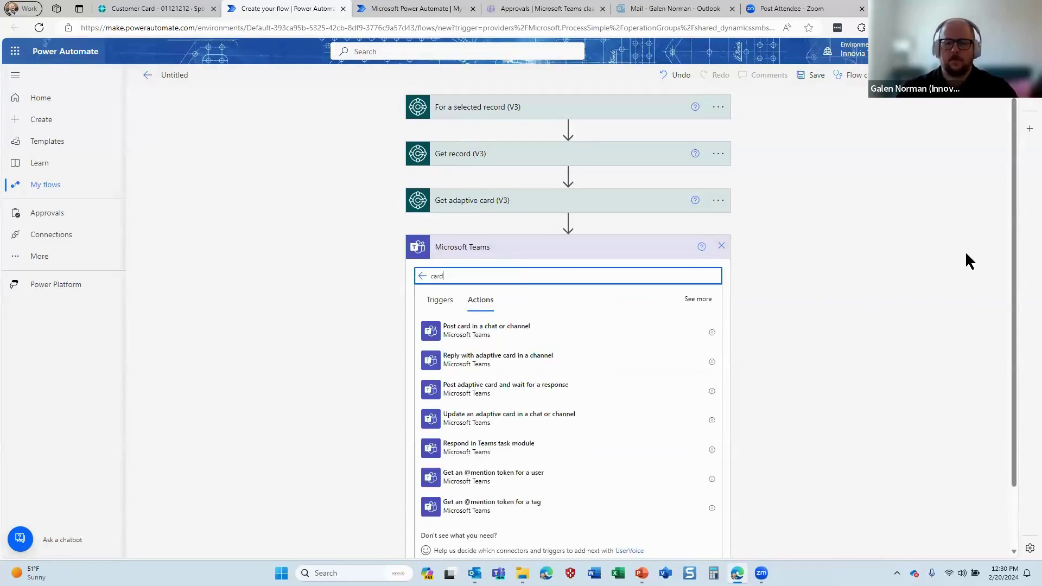
pyautogui.click(485, 334)
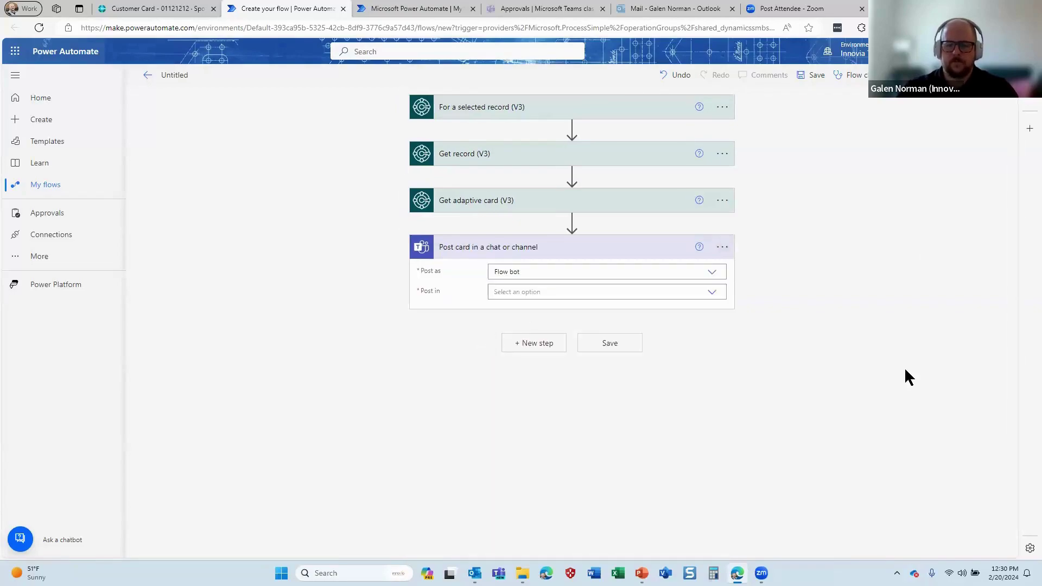
# Set the Teams card step to post as Flow bot in a Channel
pyautogui.click(714, 275)
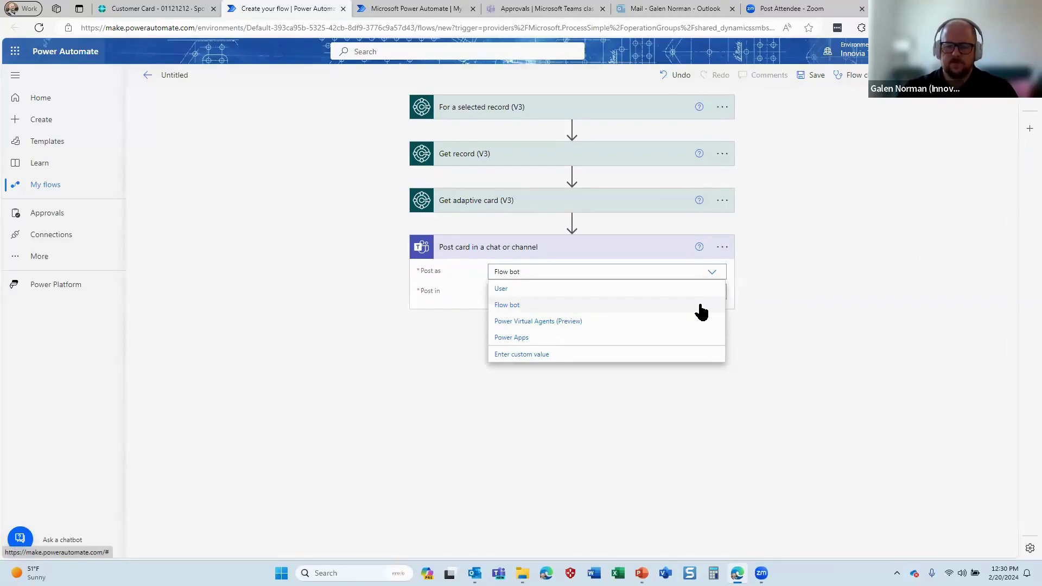
pyautogui.click(854, 294)
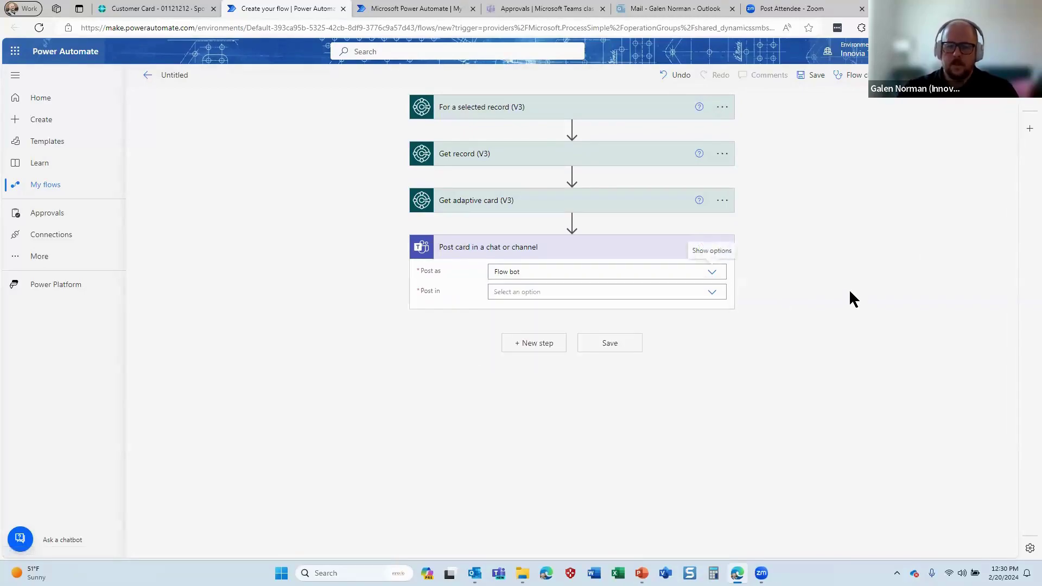
pyautogui.click(712, 293)
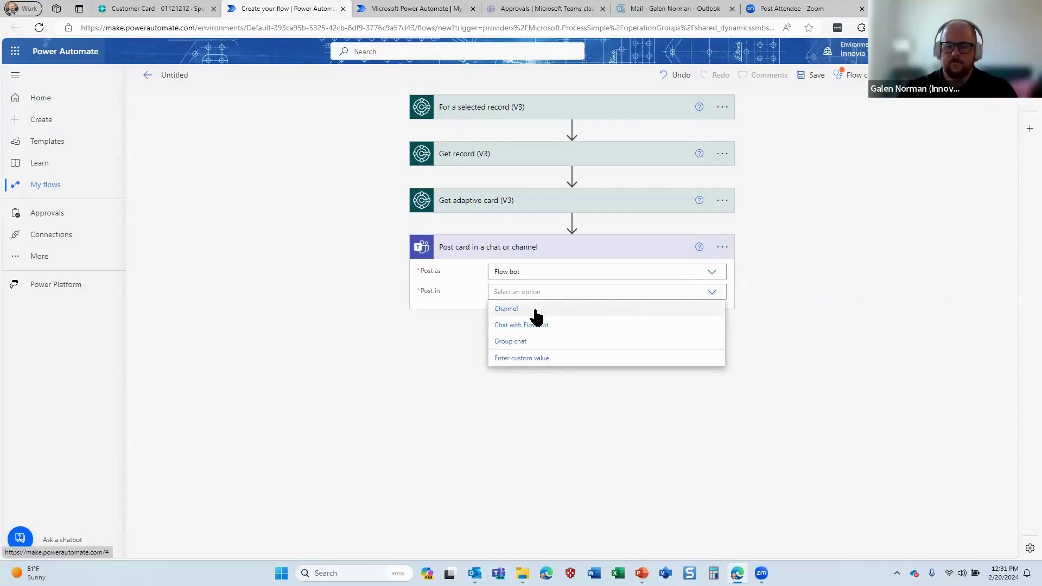
pyautogui.click(536, 310)
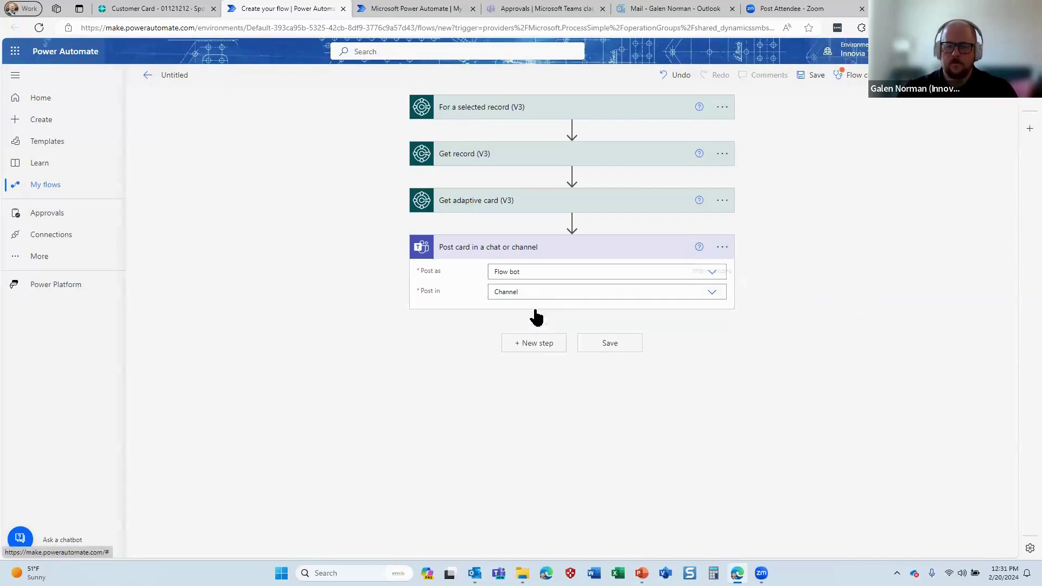
pyautogui.click(710, 294)
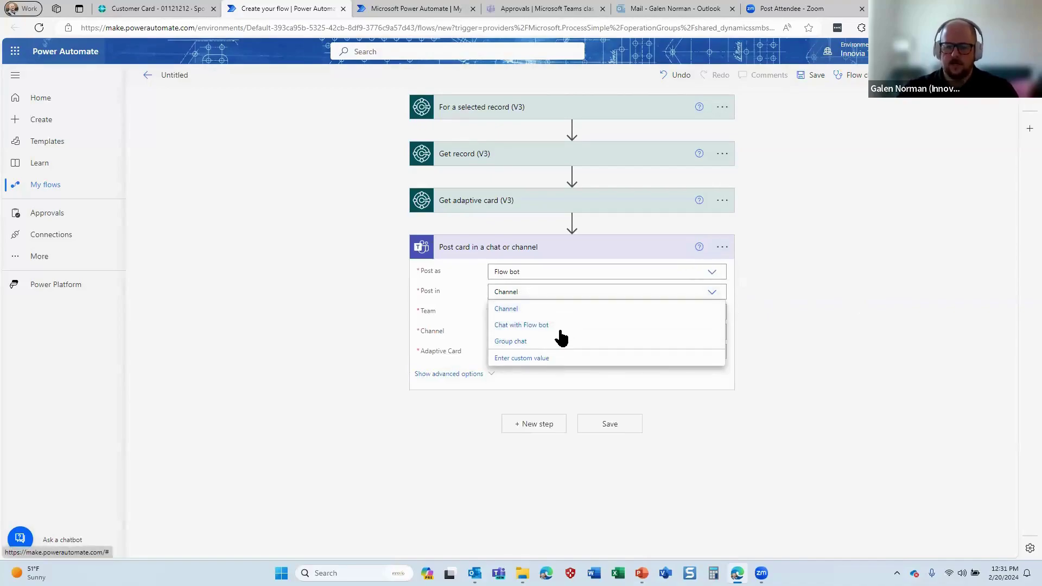
pyautogui.click(559, 310)
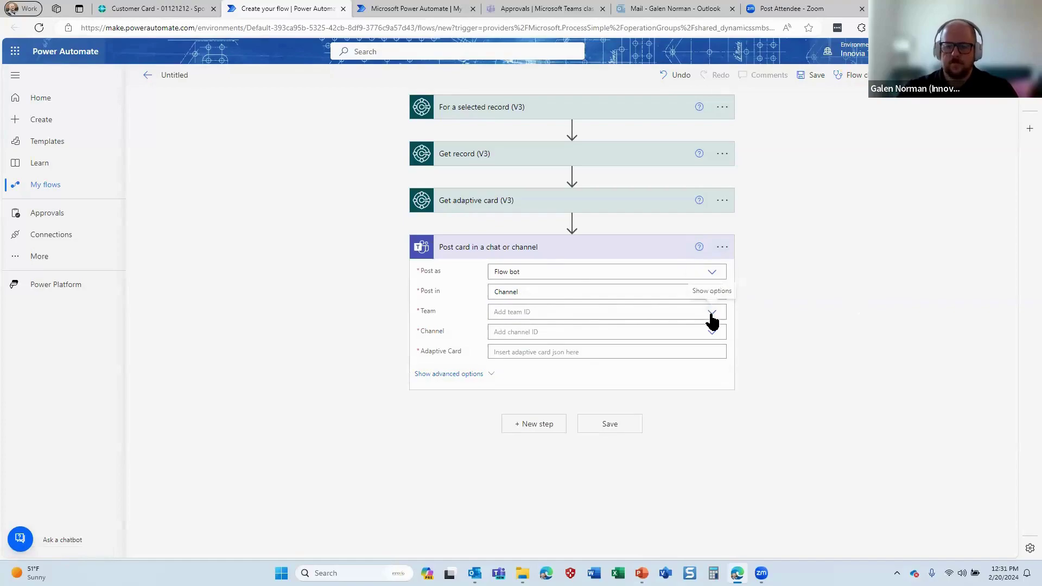
pyautogui.click(723, 247)
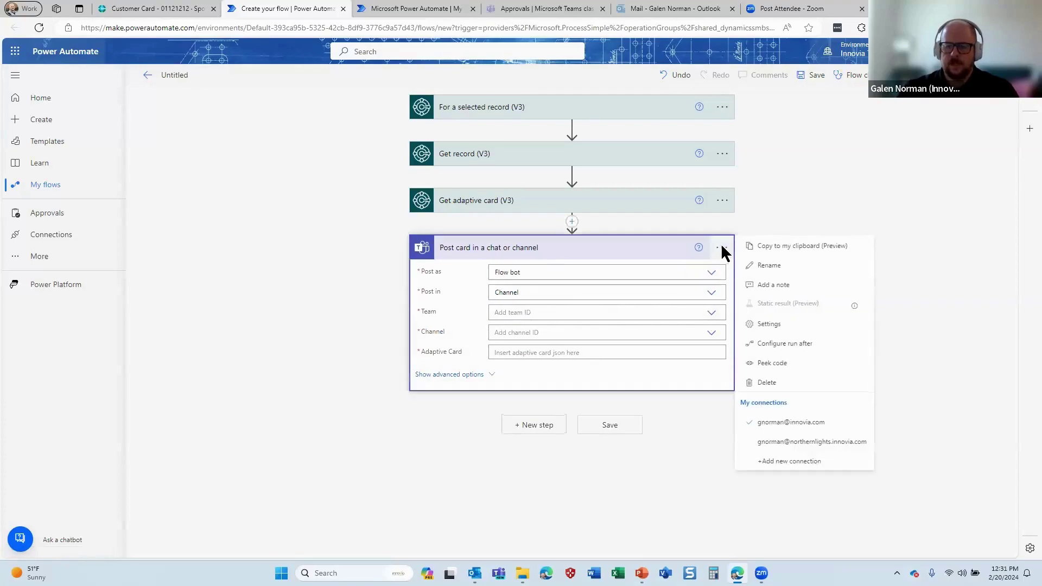
# Switch the Teams post step to its other connection
pyautogui.click(817, 444)
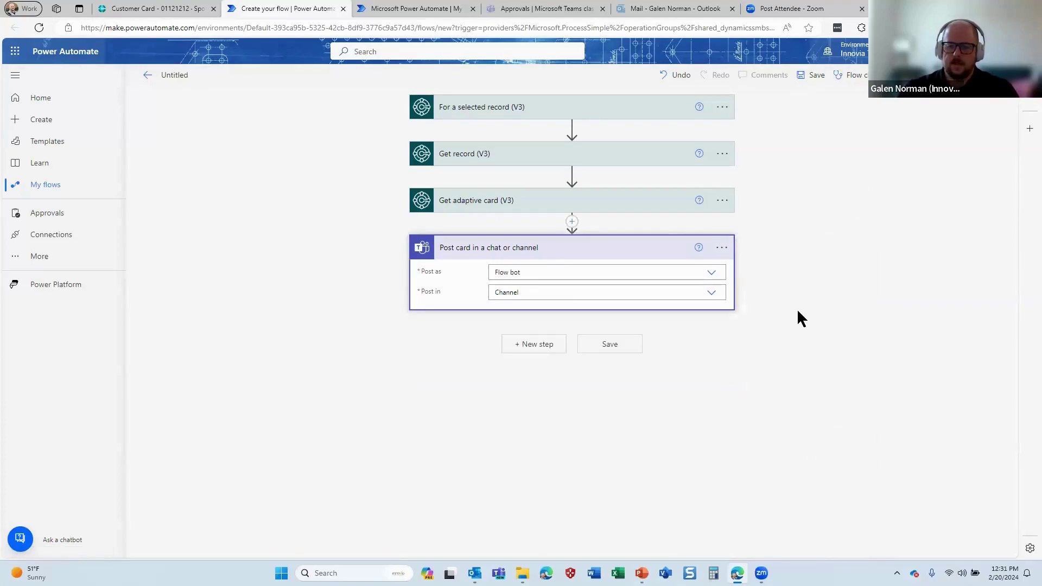
pyautogui.click(722, 248)
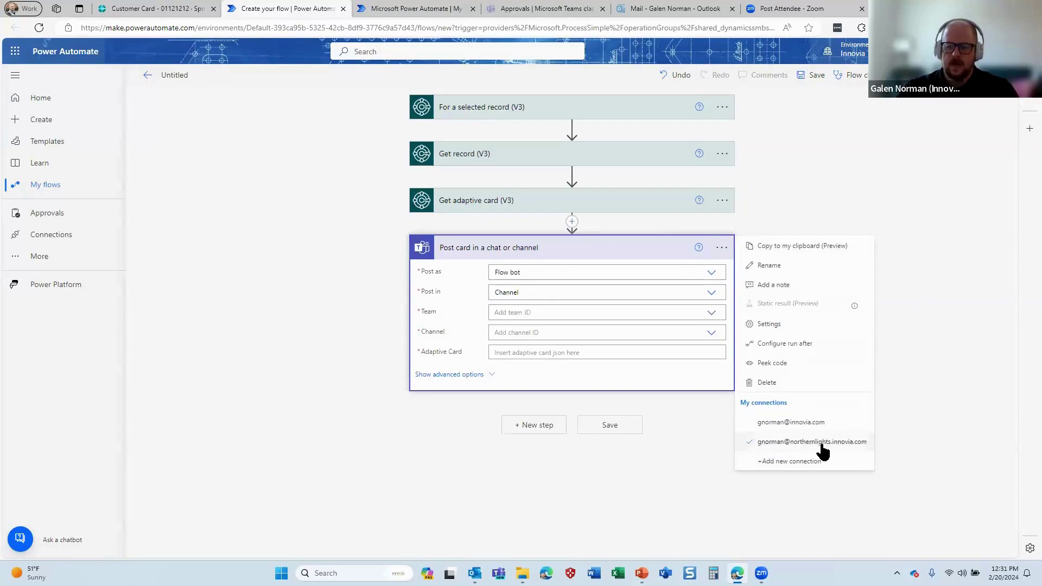
pyautogui.click(901, 375)
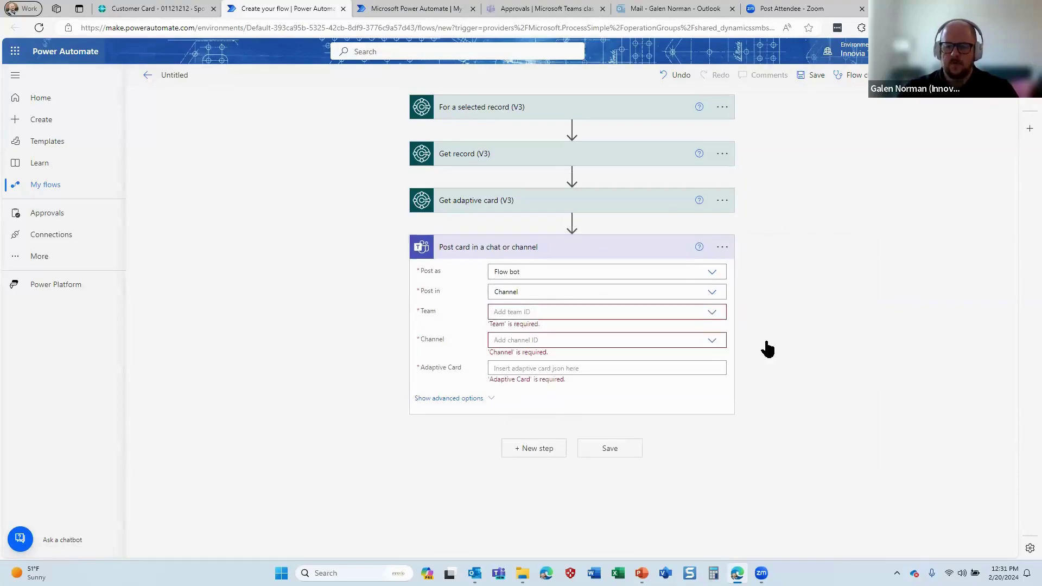
# Post to team Power Platform Testing, channel General, using the Adaptive card output
pyautogui.click(712, 313)
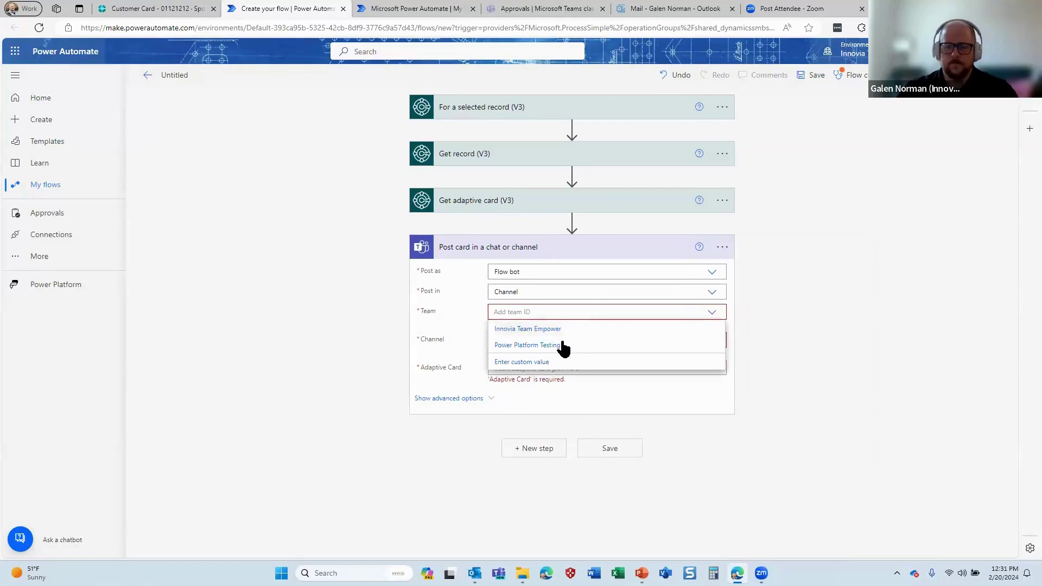
pyautogui.click(697, 342)
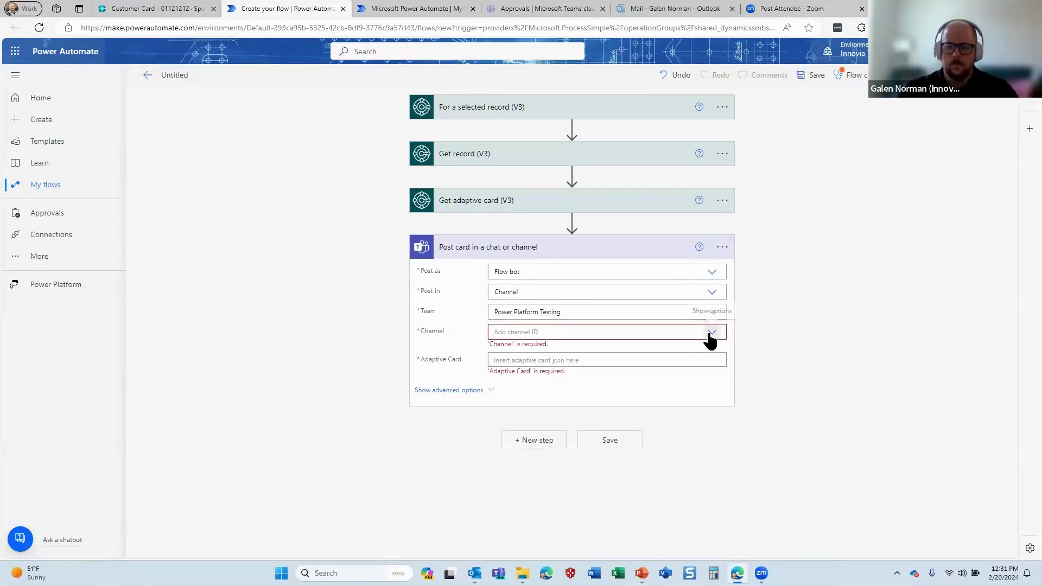
pyautogui.click(711, 333)
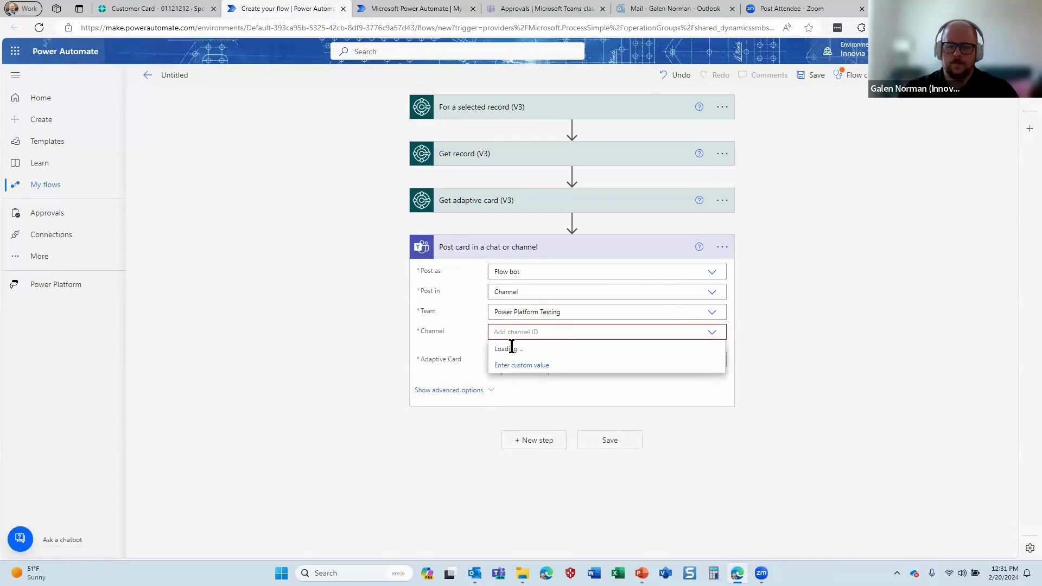
pyautogui.click(615, 348)
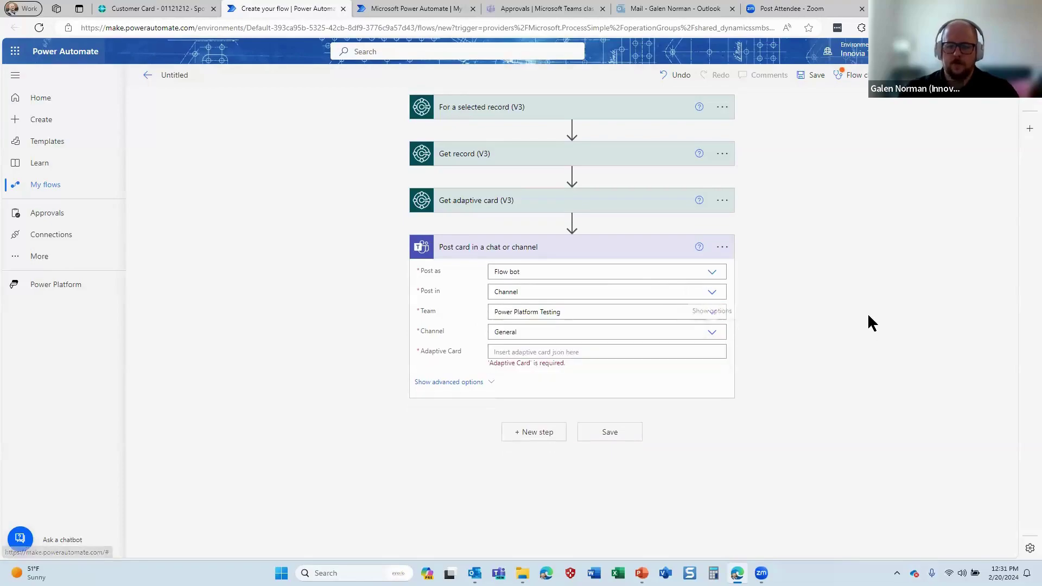
pyautogui.click(580, 353)
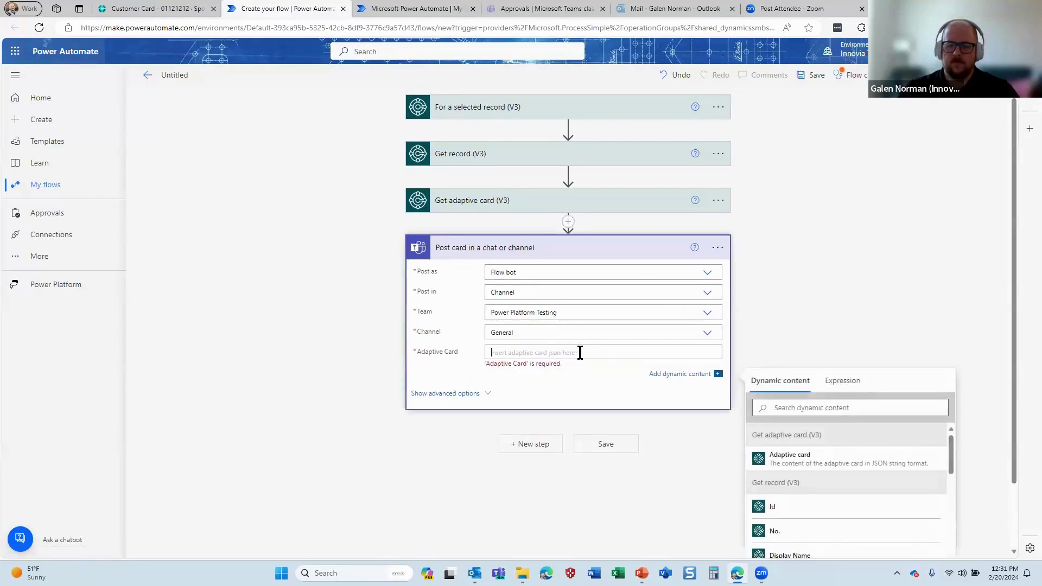
pyautogui.click(782, 457)
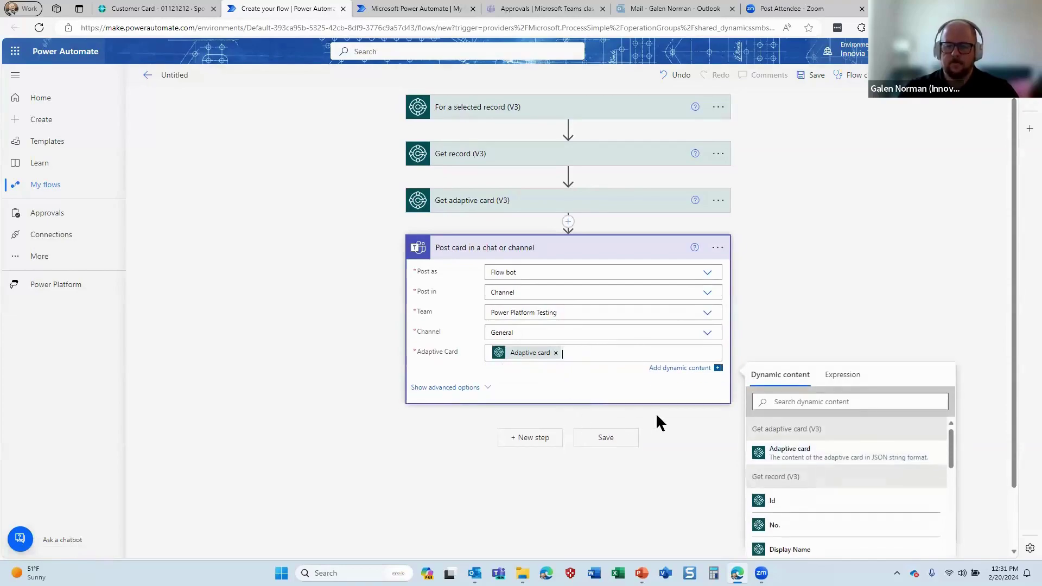
pyautogui.click(682, 418)
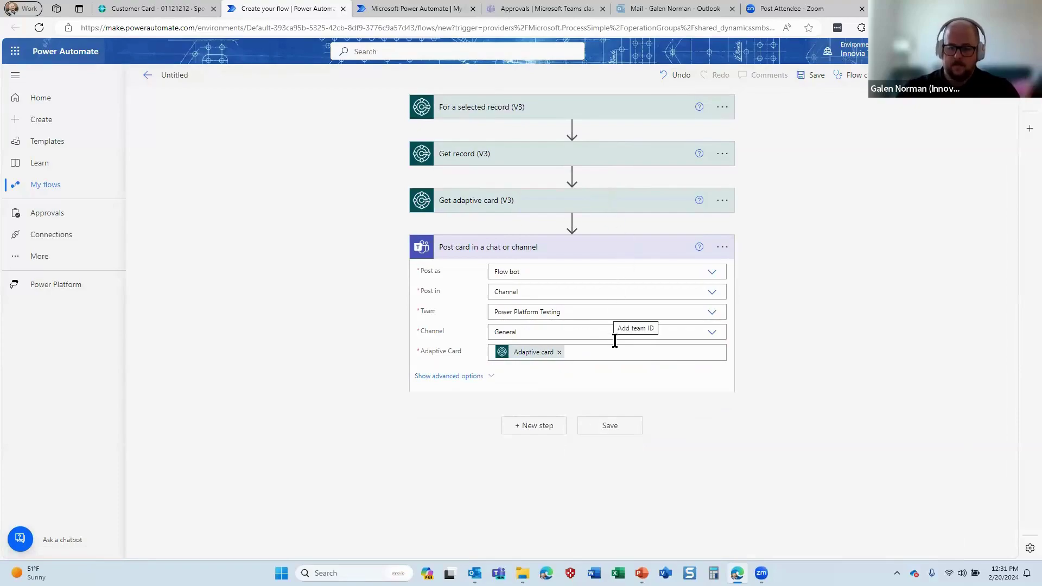
# Save the new flow, rename it to 'Customer Button', and save it again
pyautogui.click(619, 426)
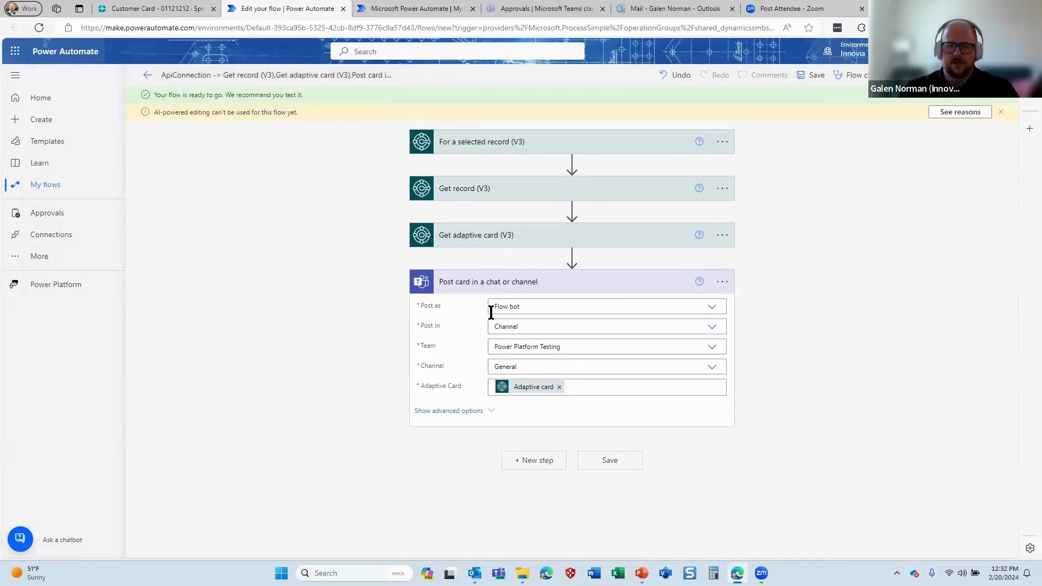
pyautogui.click(284, 76)
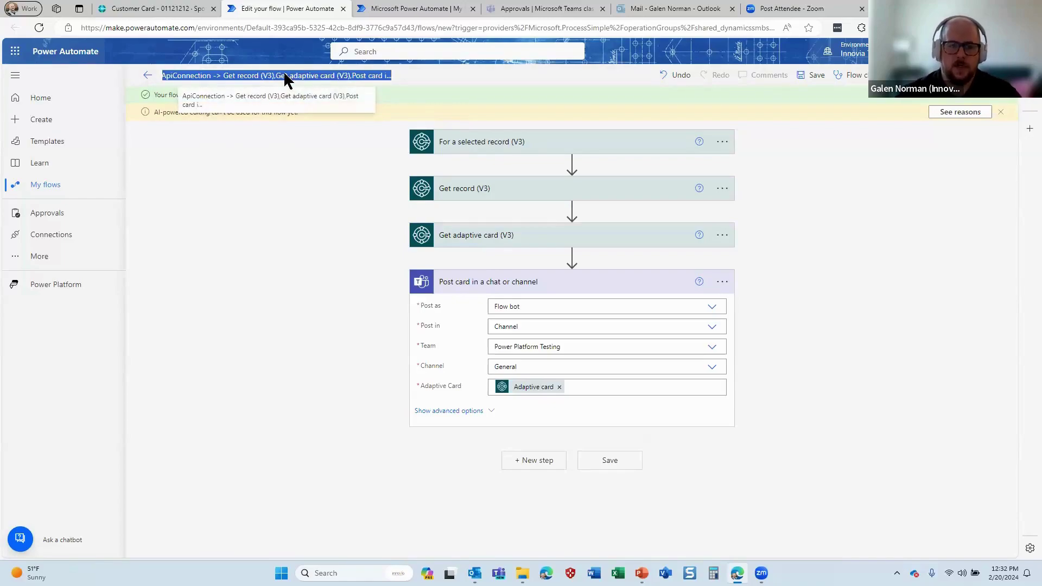
pyautogui.write('Customer B')
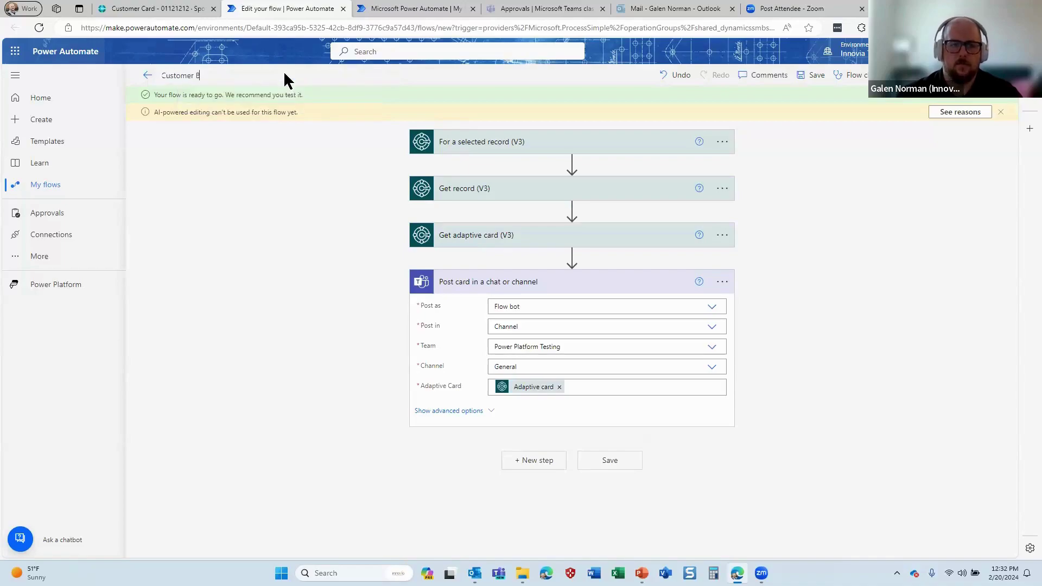
pyautogui.write('utton')
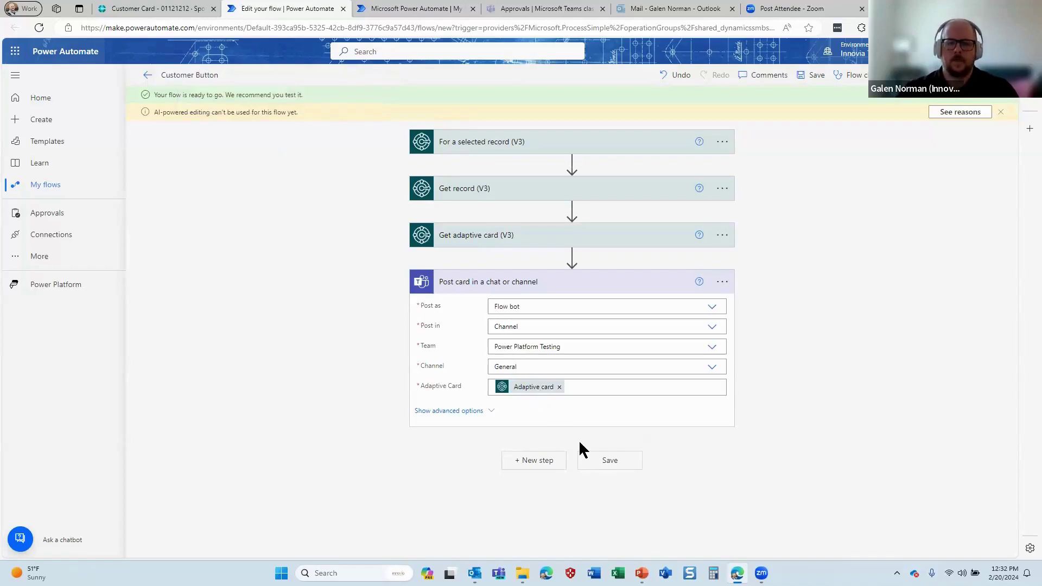
pyautogui.rightClick(592, 465)
pyautogui.click(590, 473)
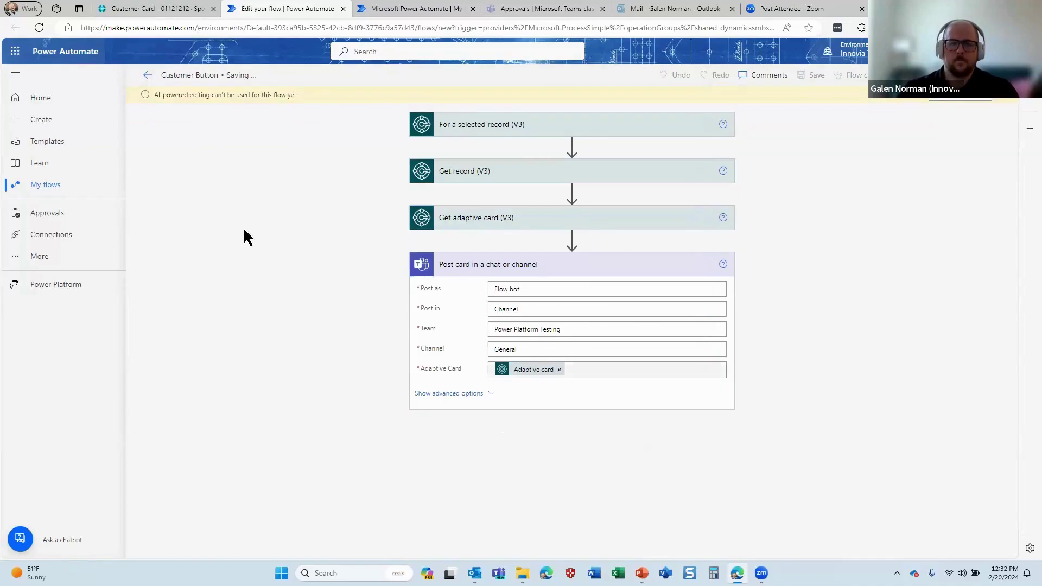
pyautogui.click(173, 7)
# Run the Customer Button flow from the Automate menu on the Spotsmeyer's Furnishings customer card
pyautogui.click(1007, 99)
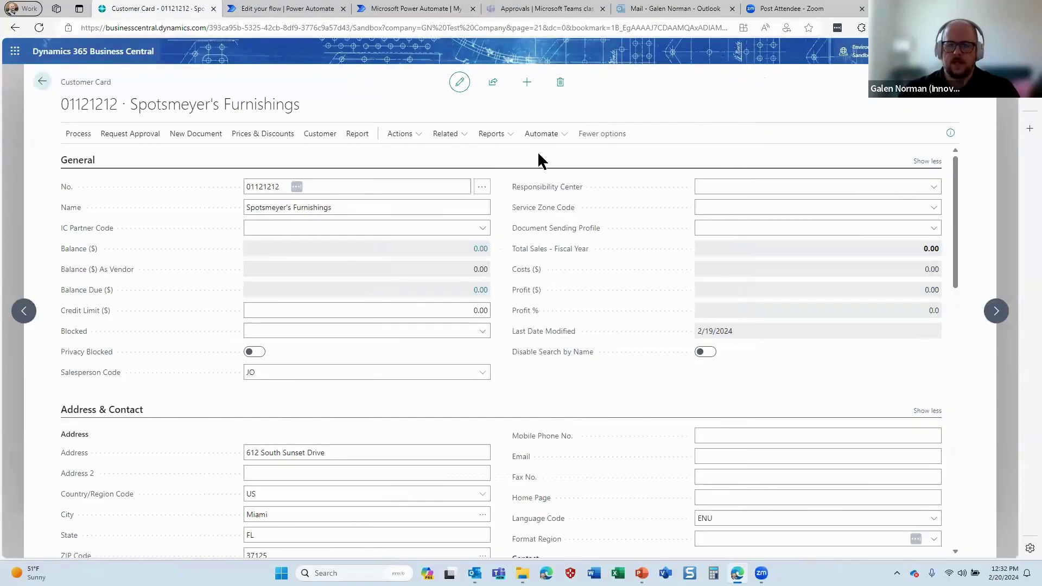
pyautogui.click(548, 139)
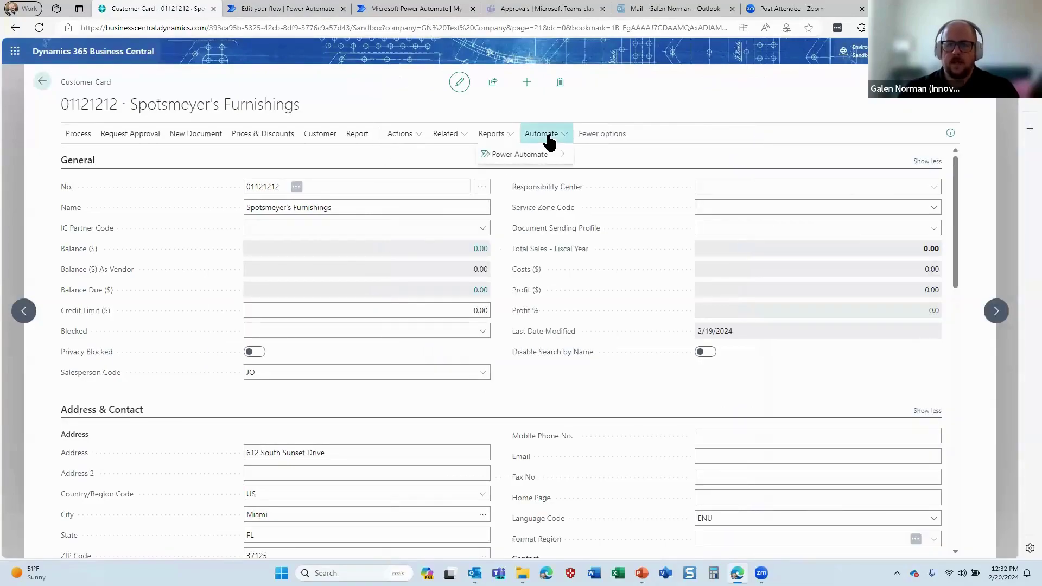
pyautogui.moveTo(547, 159)
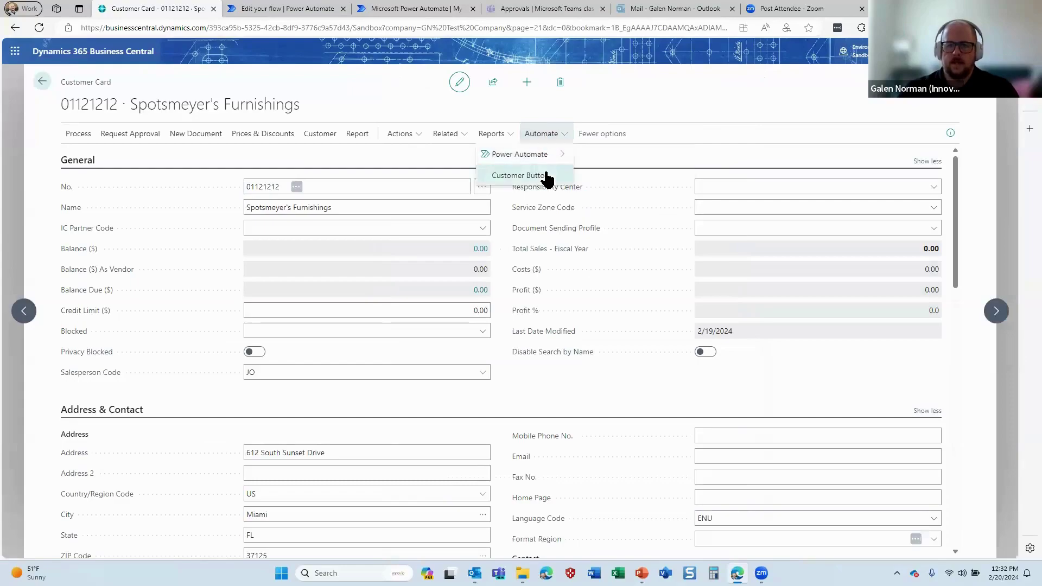
pyautogui.click(519, 176)
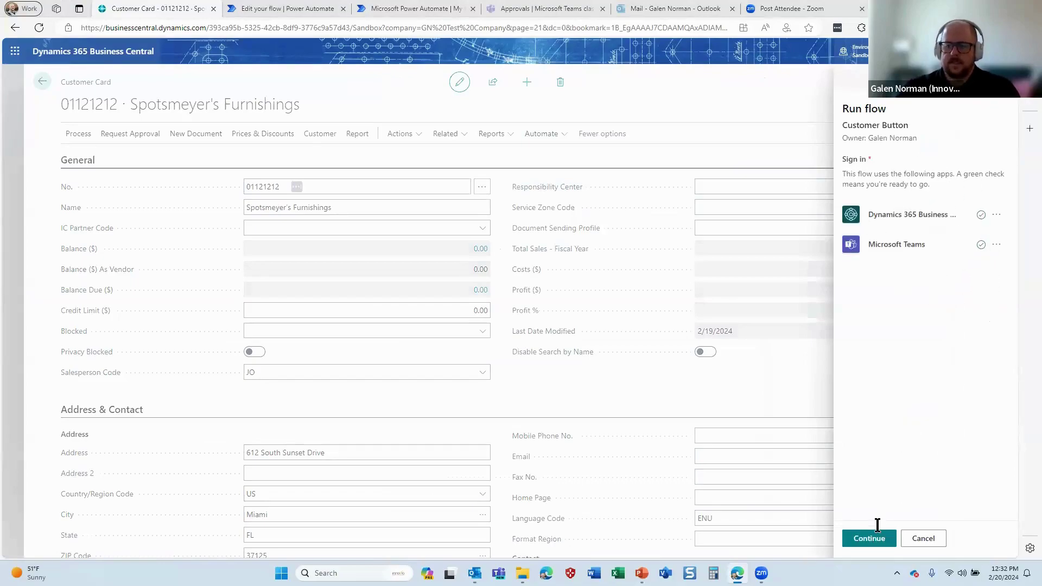
pyautogui.click(871, 539)
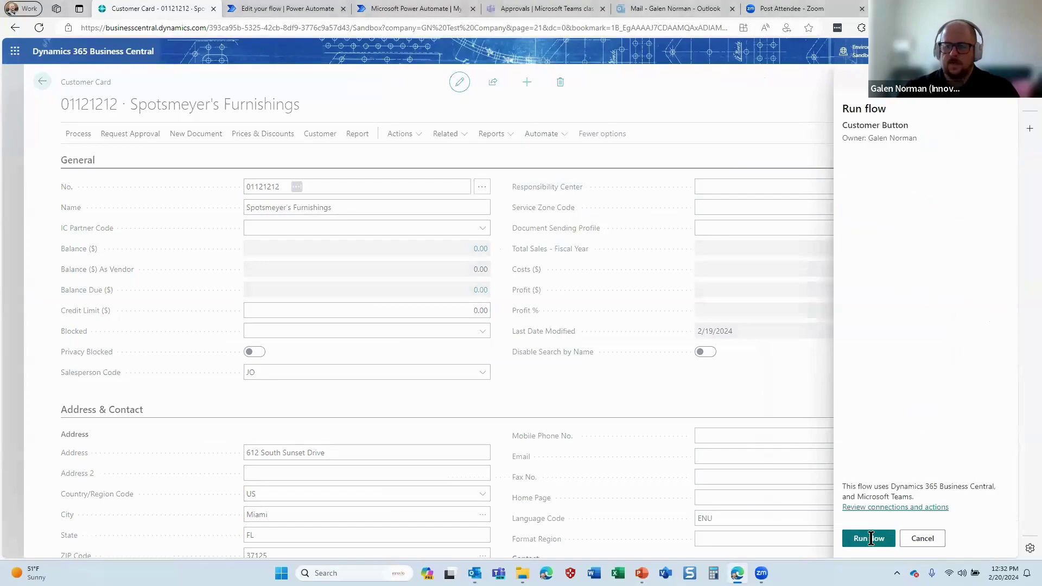
pyautogui.click(871, 539)
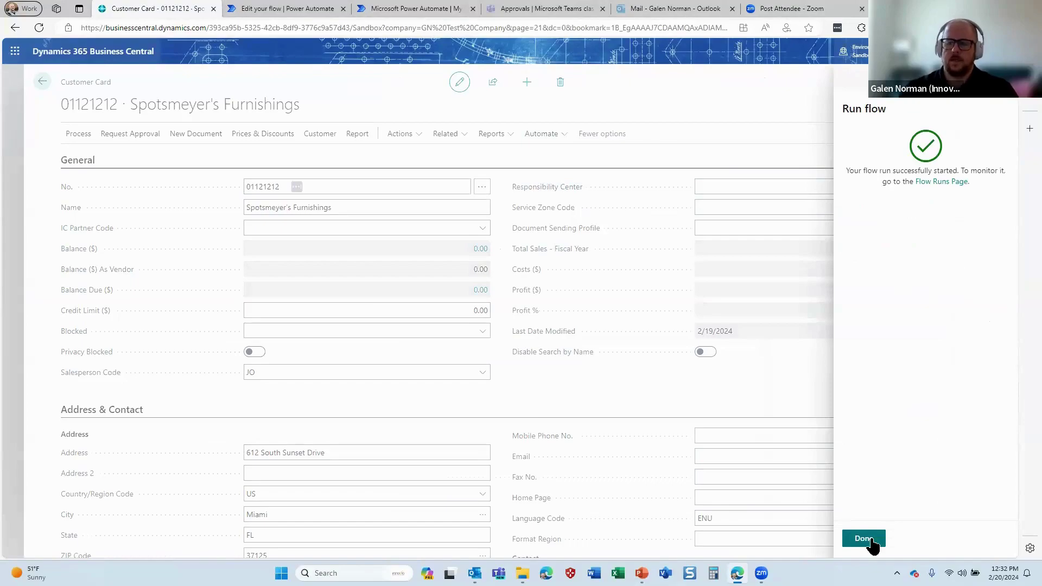
pyautogui.click(867, 539)
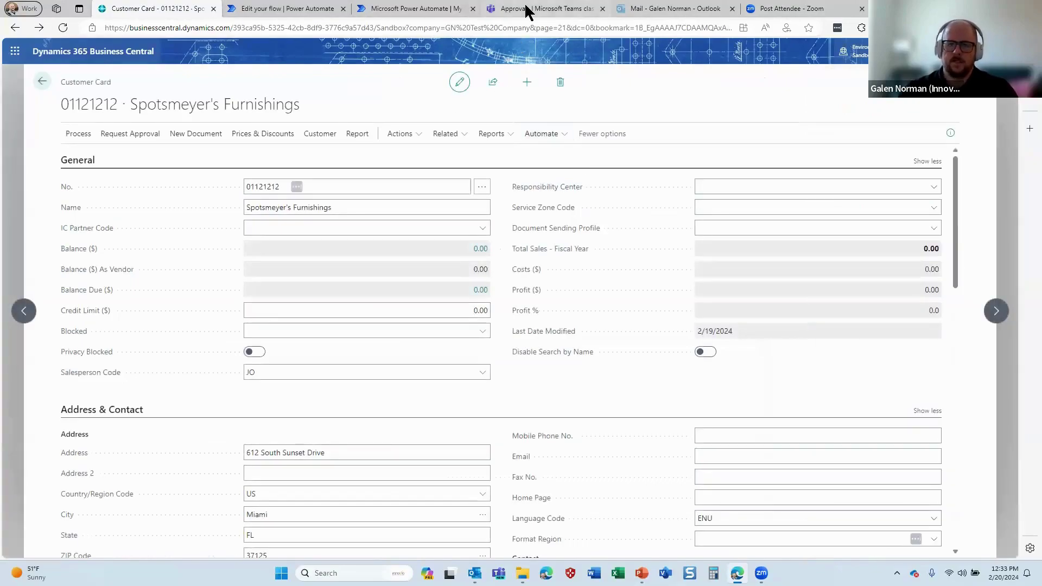
pyautogui.click(525, 10)
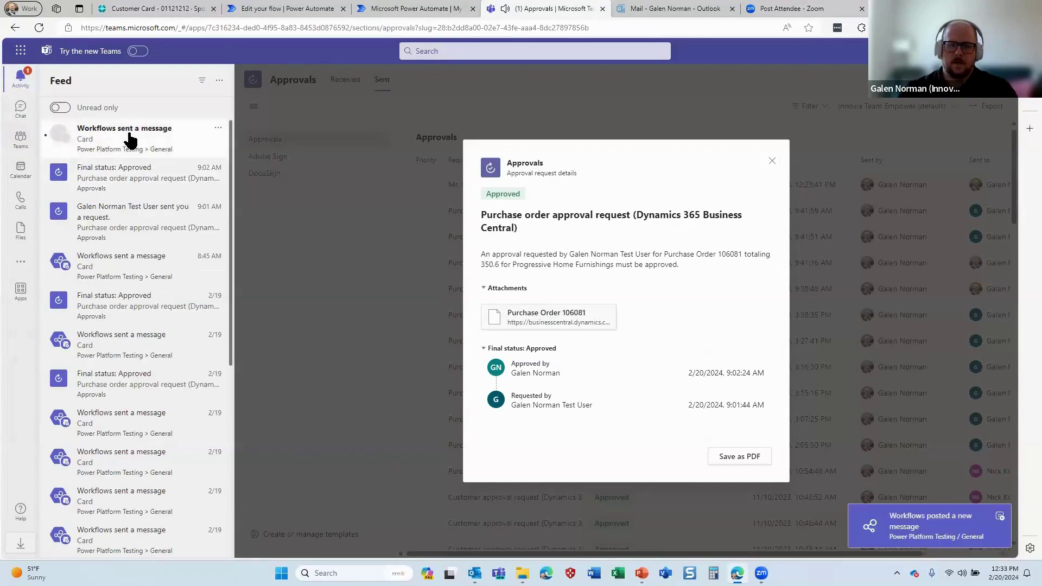
# View the Teams Workflows post with the Spotsmeyer's Furnishings customer card, then return to the flow editor
pyautogui.click(131, 140)
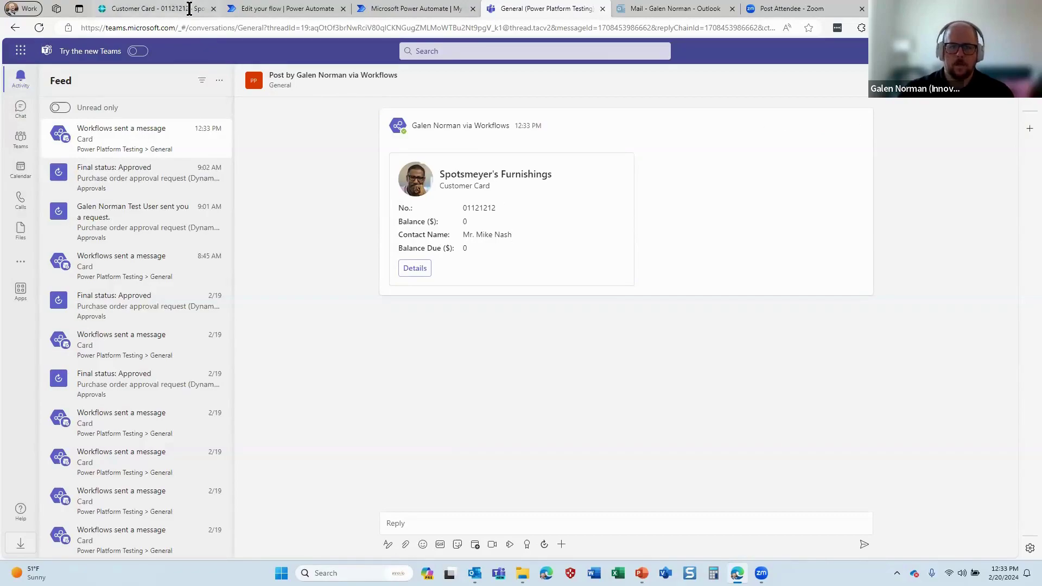
pyautogui.click(302, 9)
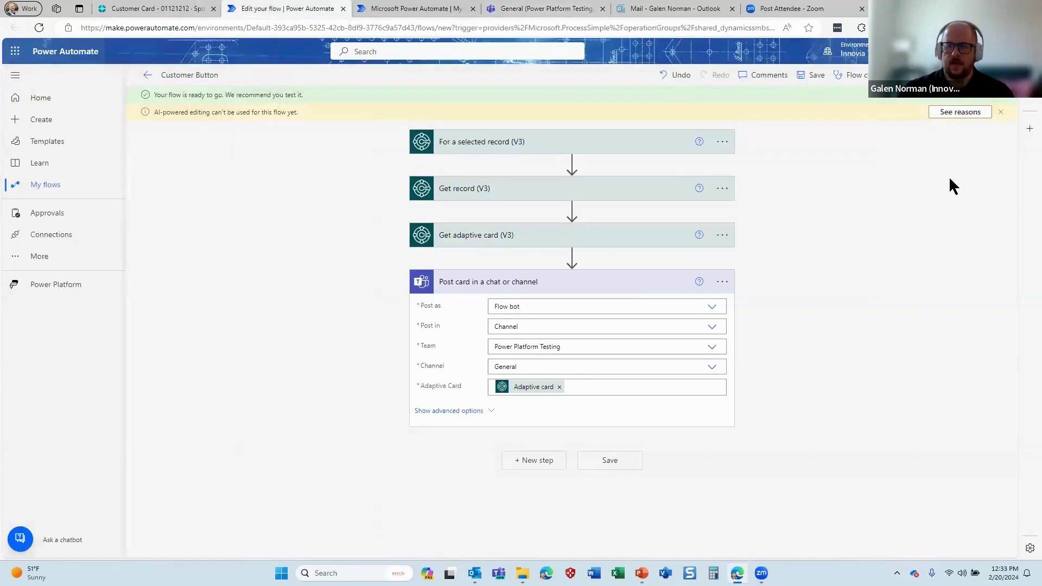
# Check the customer list's page number with Page Inspection and set the trigger to PAGE21 and PAGE22
pyautogui.click(622, 142)
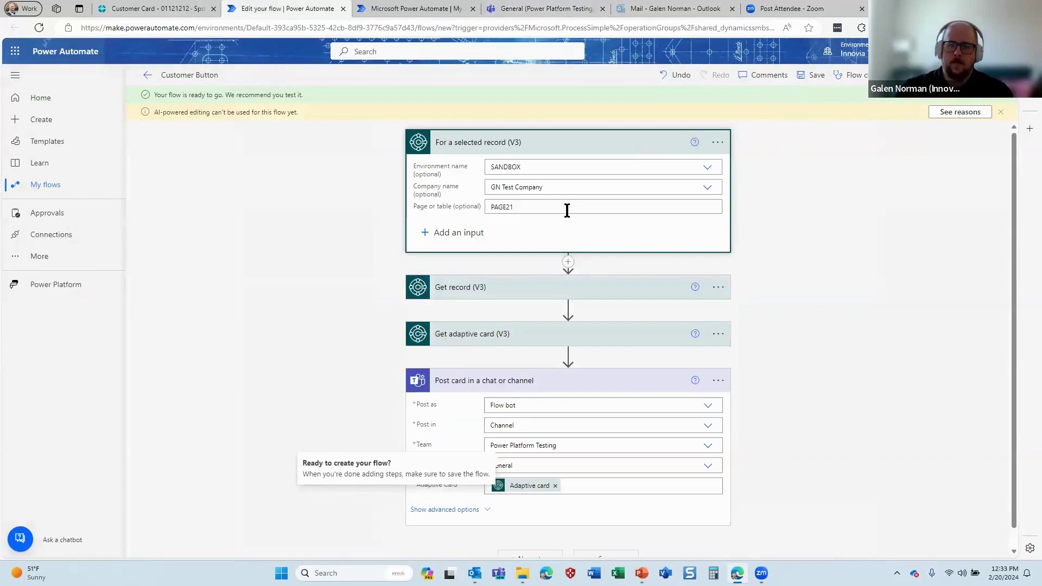
pyautogui.click(181, 8)
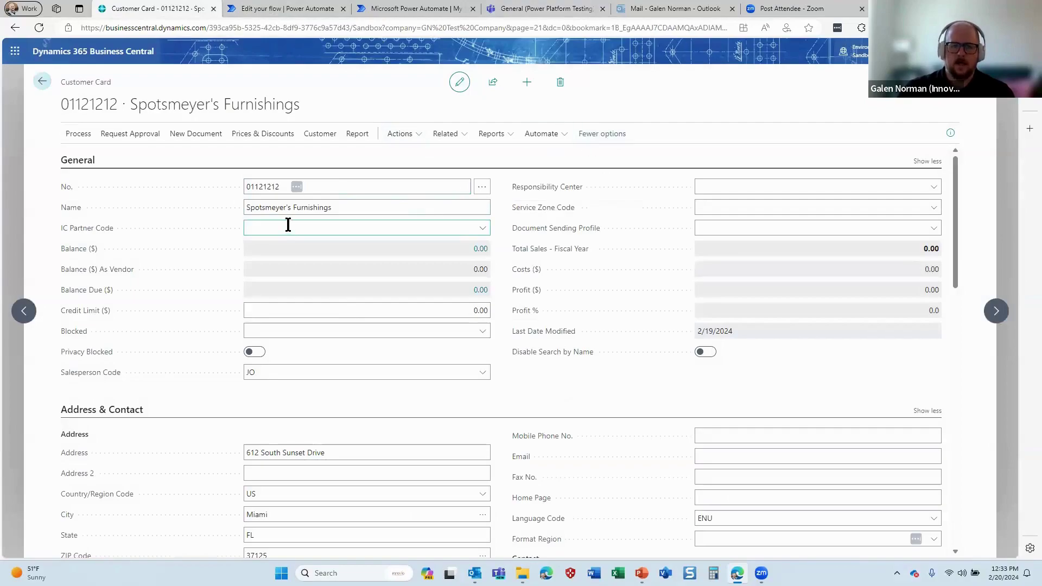
pyautogui.click(42, 81)
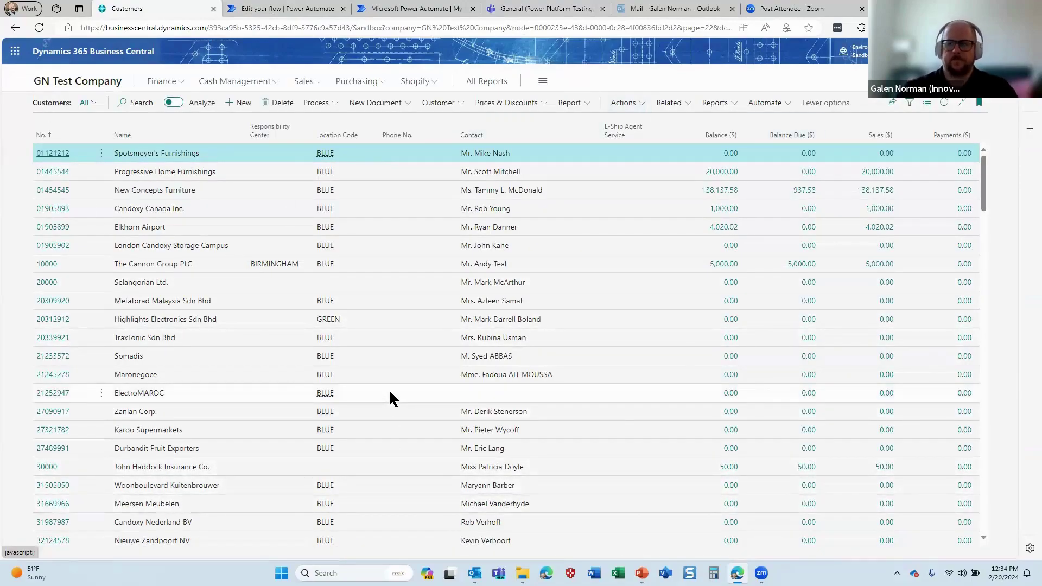
pyautogui.hotkey('ctrl', 'alt', 'F1')
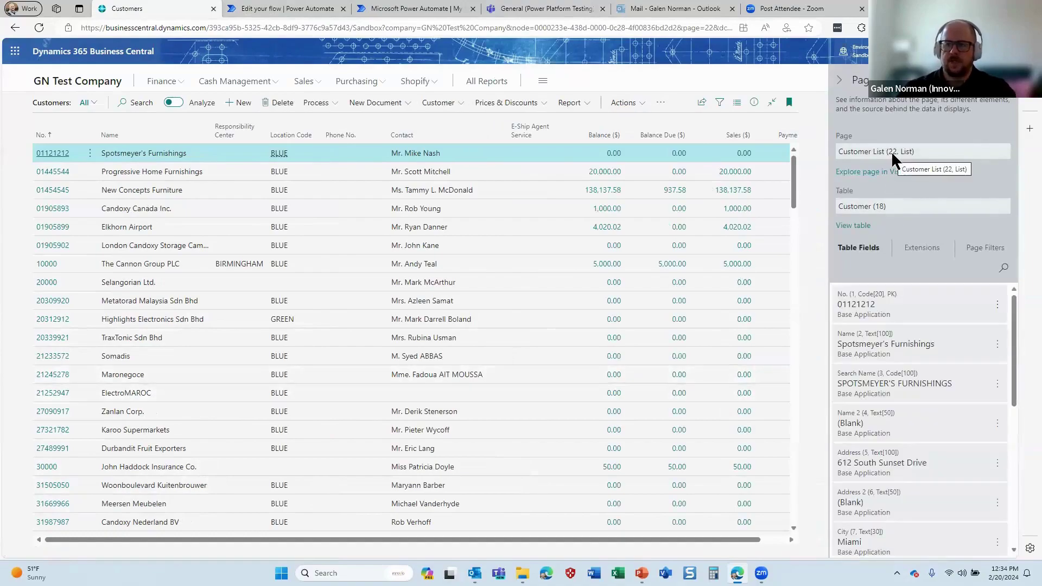
pyautogui.click(271, 8)
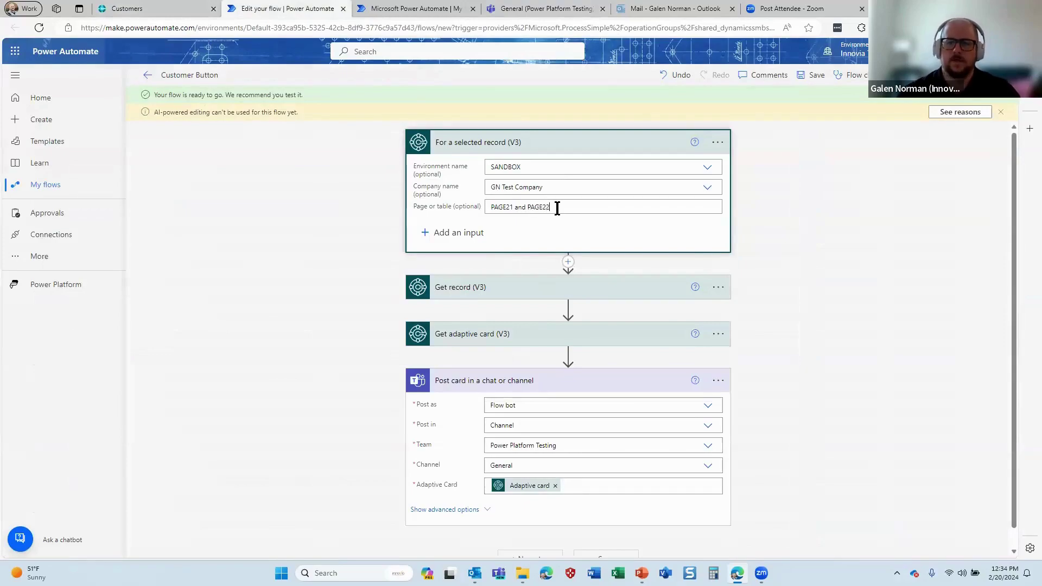
pyautogui.scroll(-1, 819, 237)
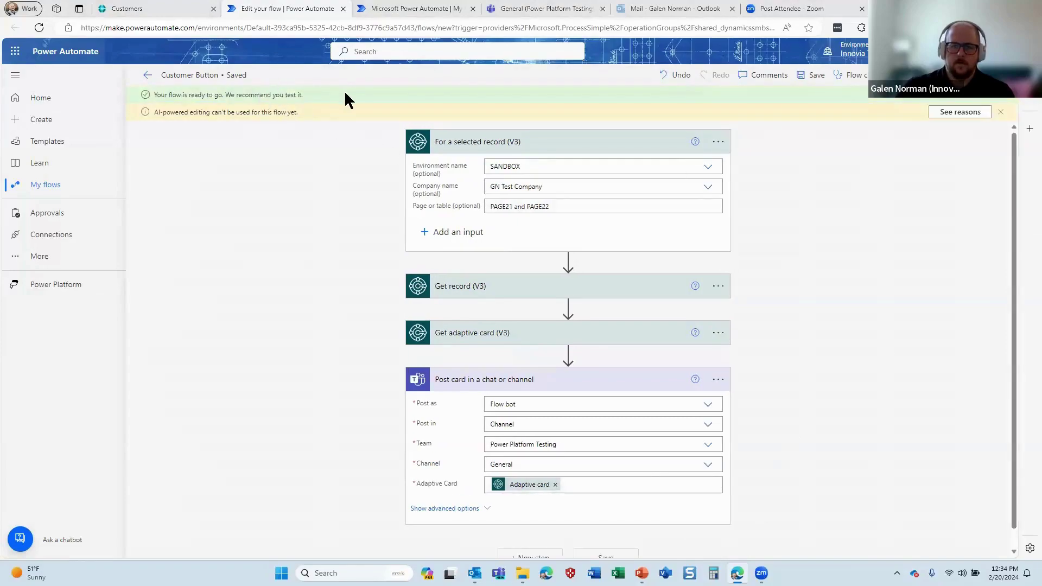
pyautogui.click(152, 8)
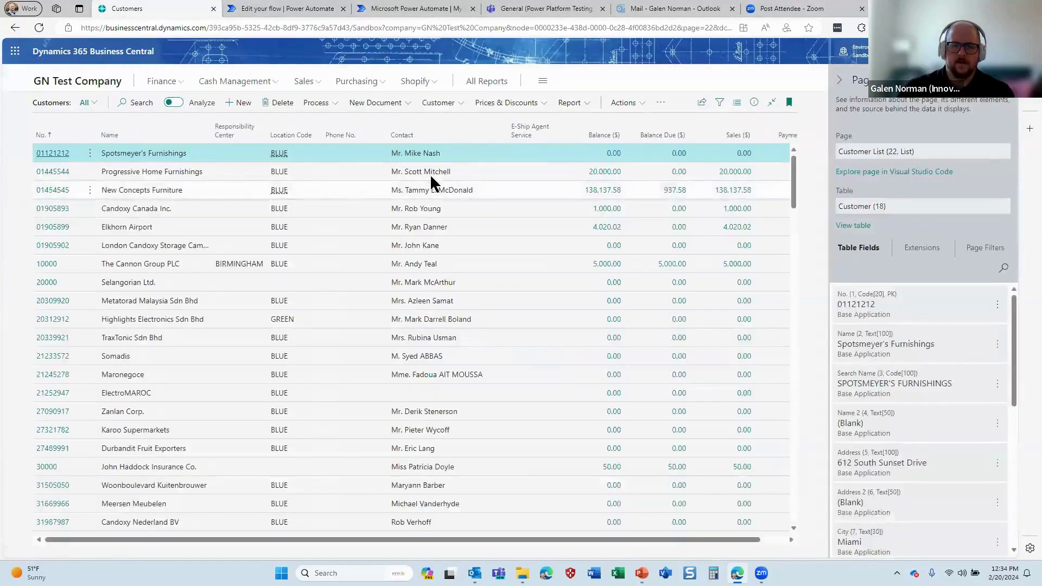
# Run the Customer Button flow from the Customers list for The Cannon Group PLC
pyautogui.hotkey('ctrl', 'alt', 'F1')
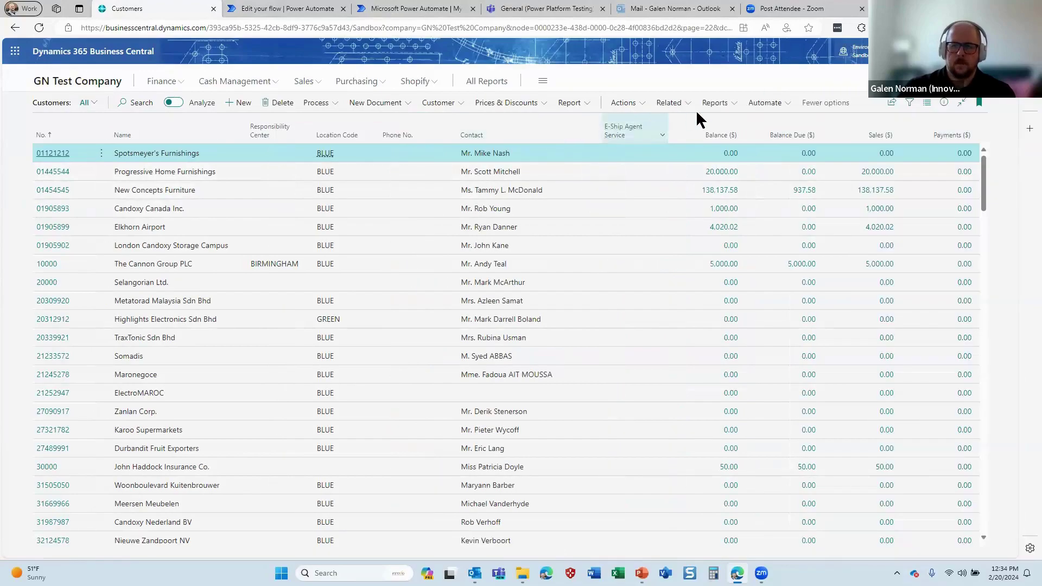
pyautogui.click(767, 110)
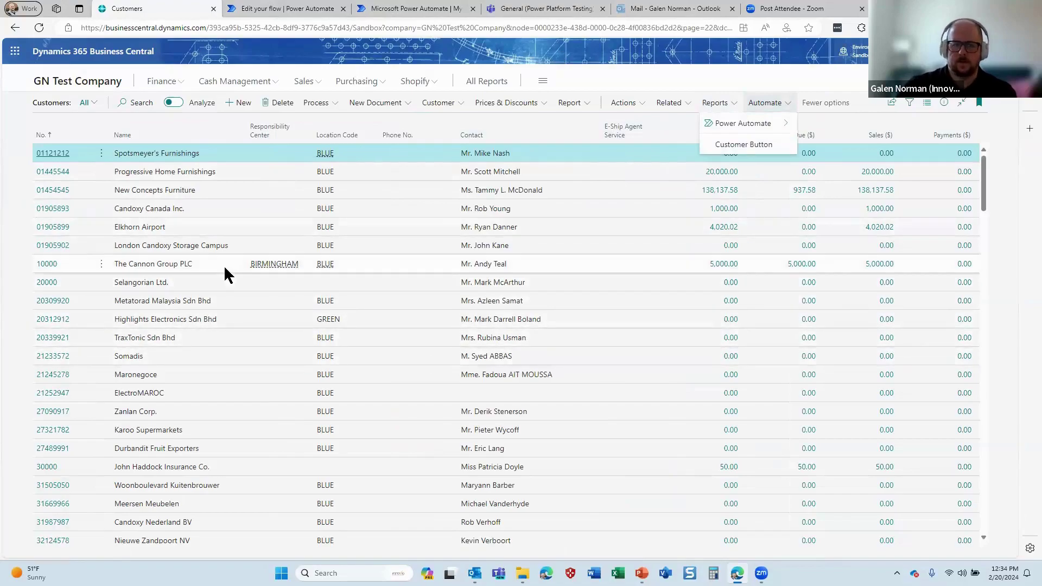
pyautogui.click(488, 262)
pyautogui.click(780, 106)
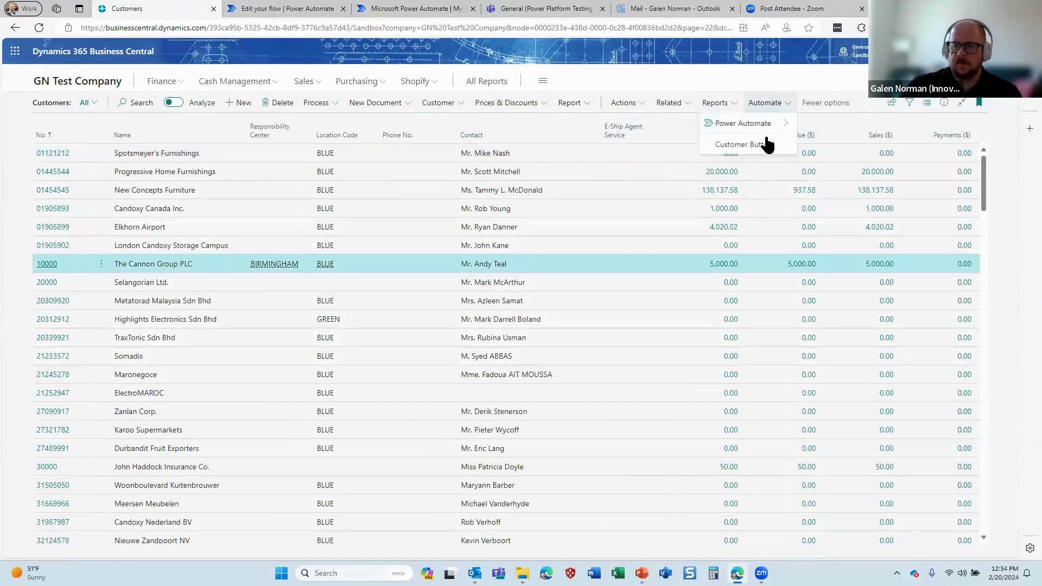
pyautogui.click(768, 142)
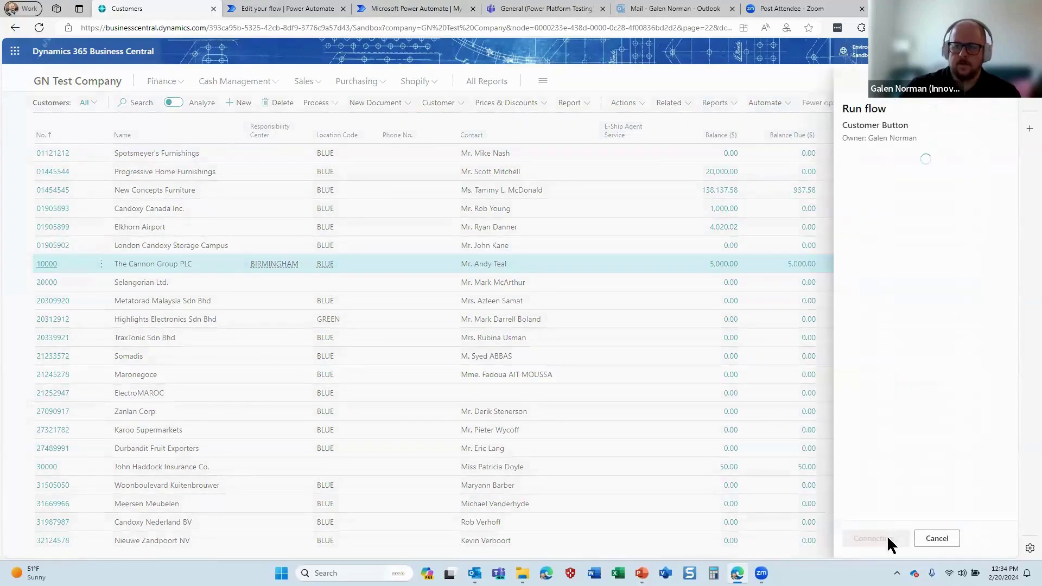
pyautogui.click(888, 539)
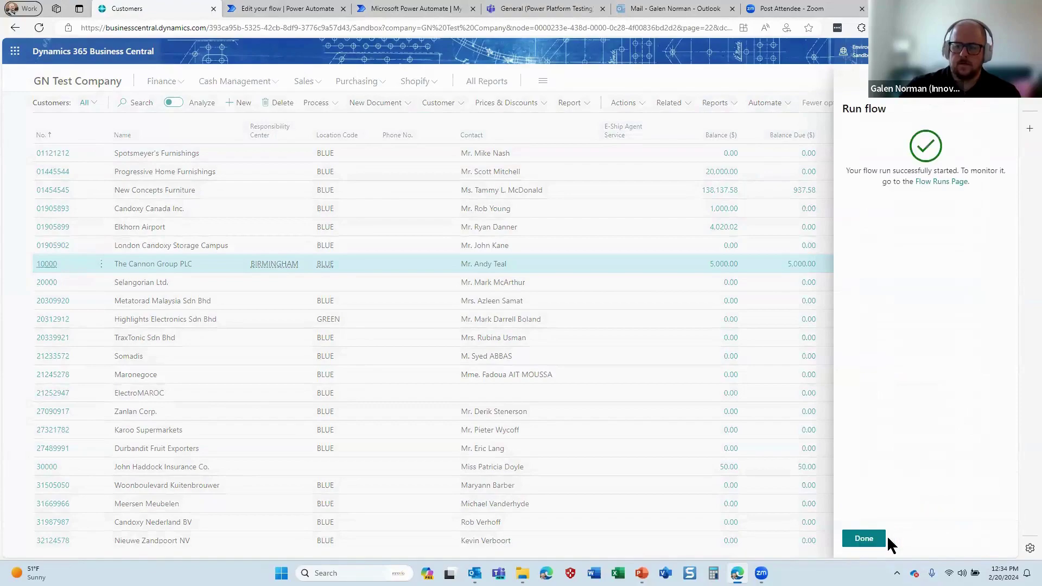
pyautogui.click(864, 537)
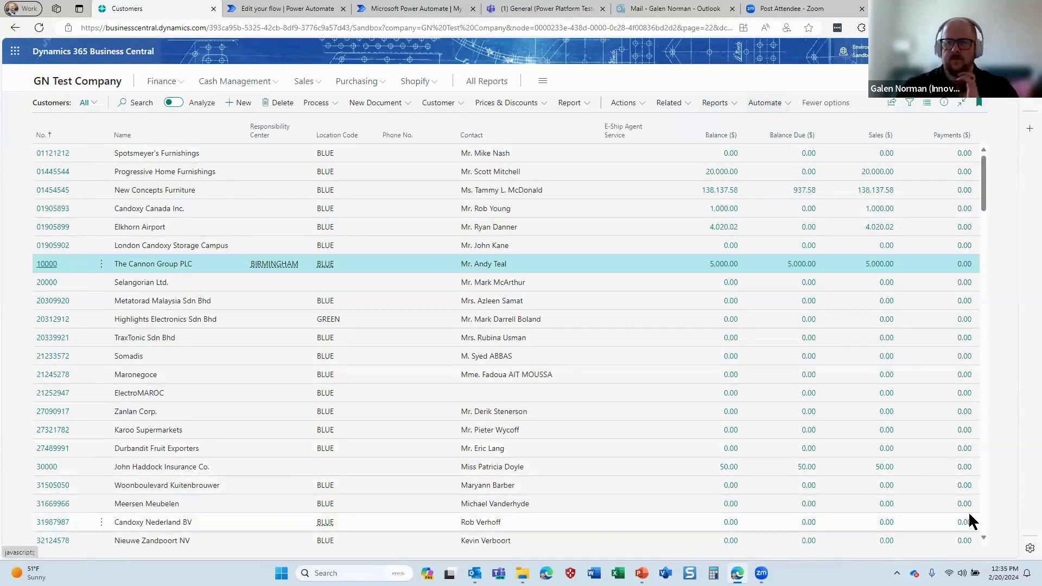
# Open the newest Teams Workflows post, showing a 'Customers' card of type List
pyautogui.click(539, 7)
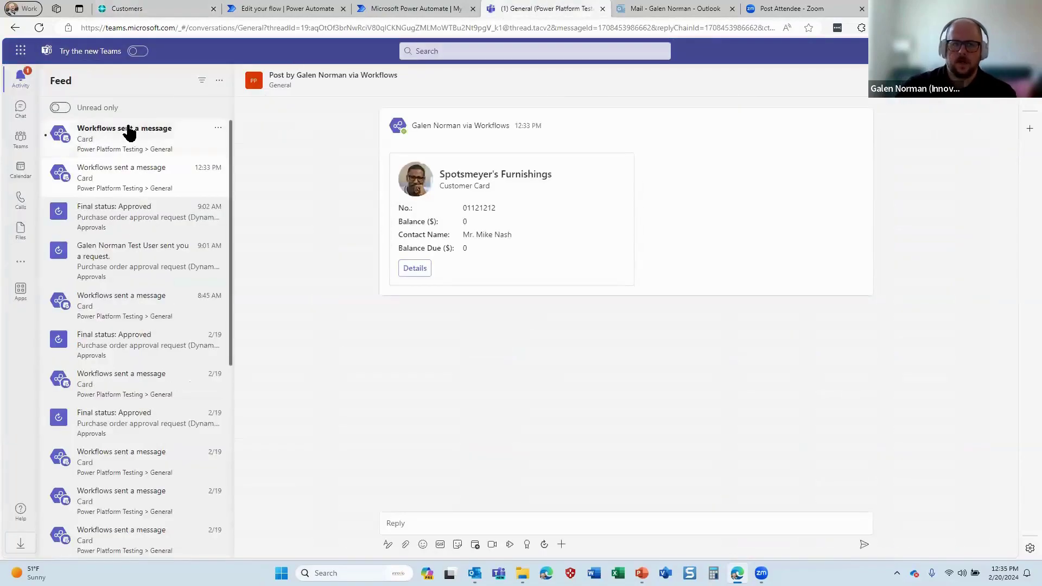
pyautogui.click(129, 132)
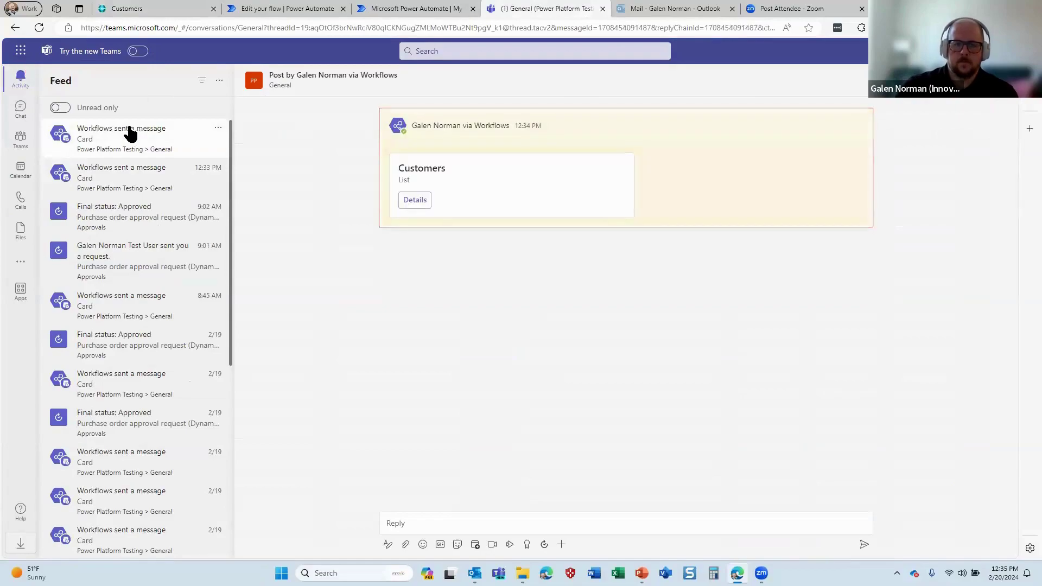
pyautogui.moveTo(500, 163)
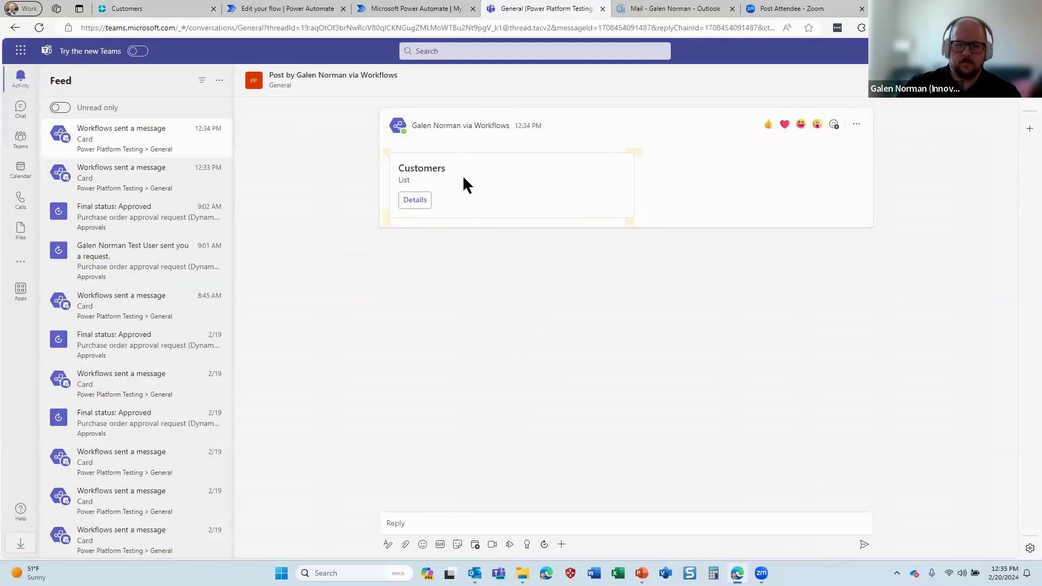
# Exit the Customer Button flow editor to the Power Automate home page, then open GN Test Company in Business Central
pyautogui.click(290, 13)
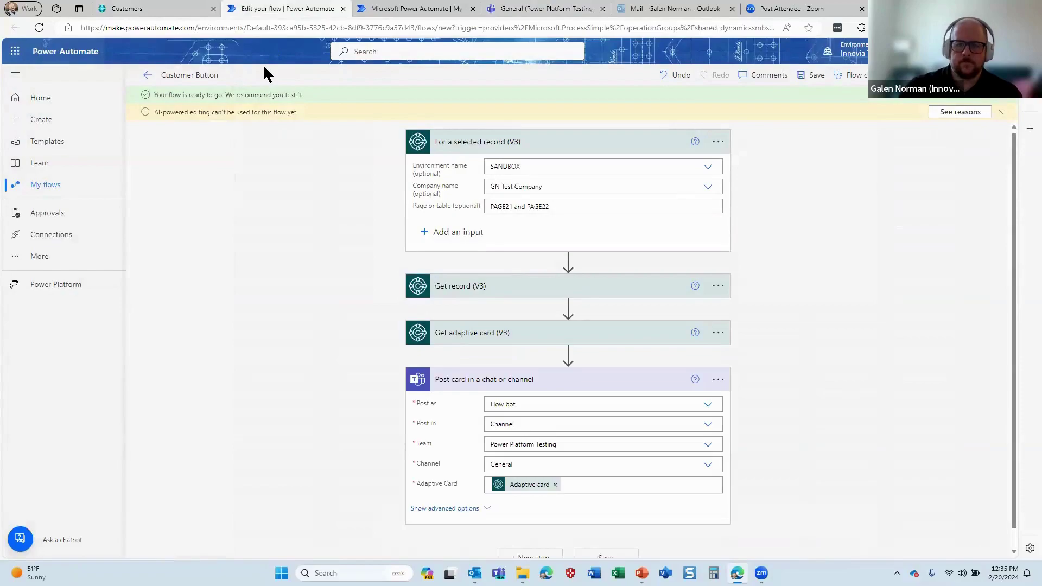
pyautogui.click(146, 77)
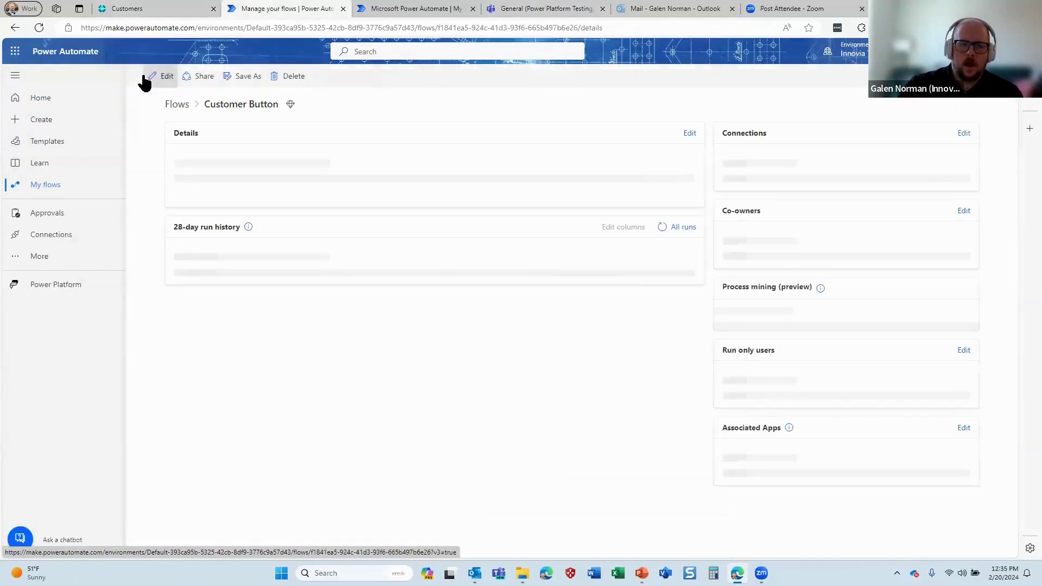
pyautogui.click(45, 107)
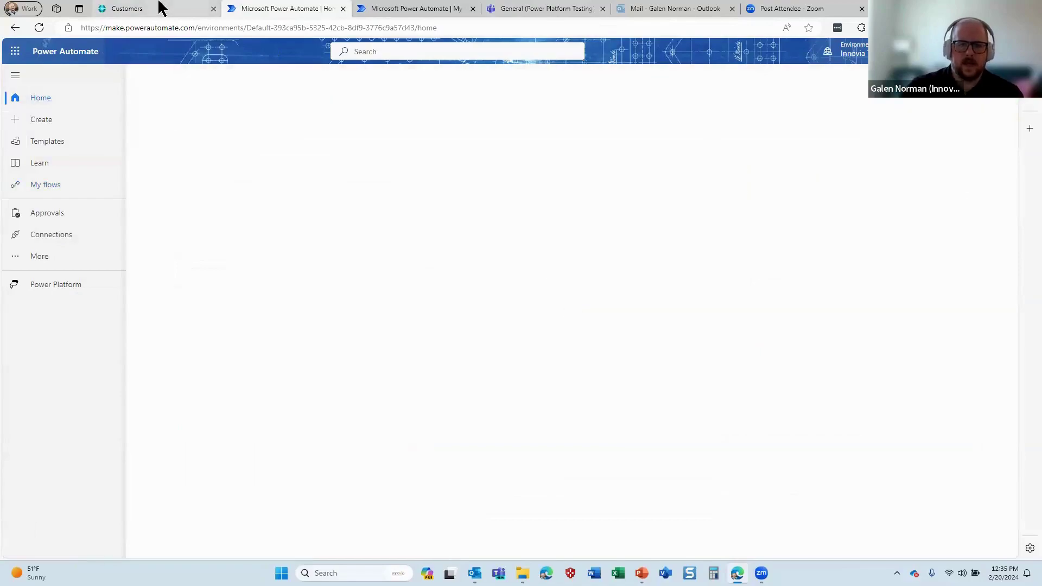
pyautogui.click(158, 7)
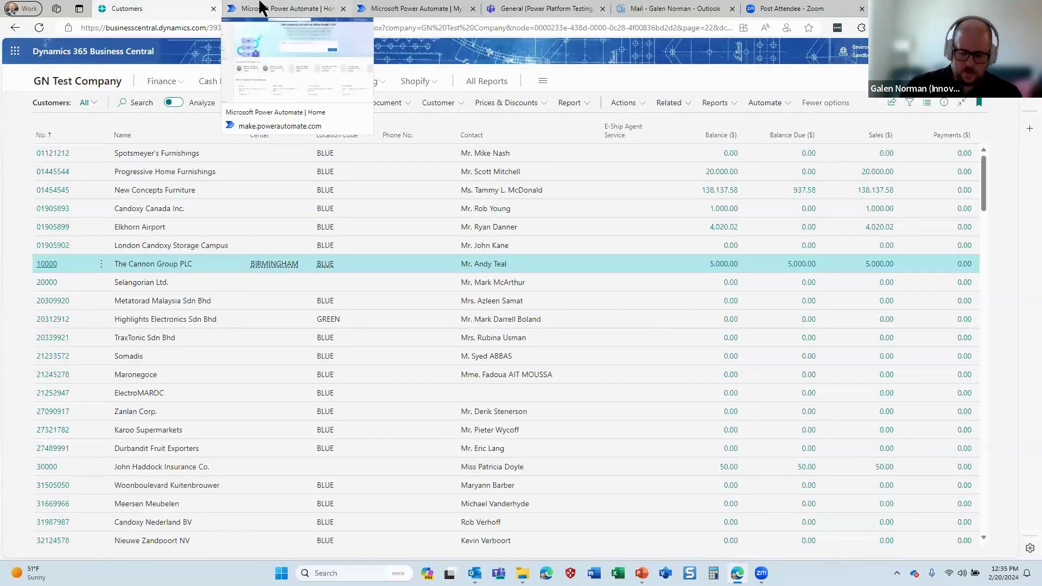
pyautogui.click(89, 81)
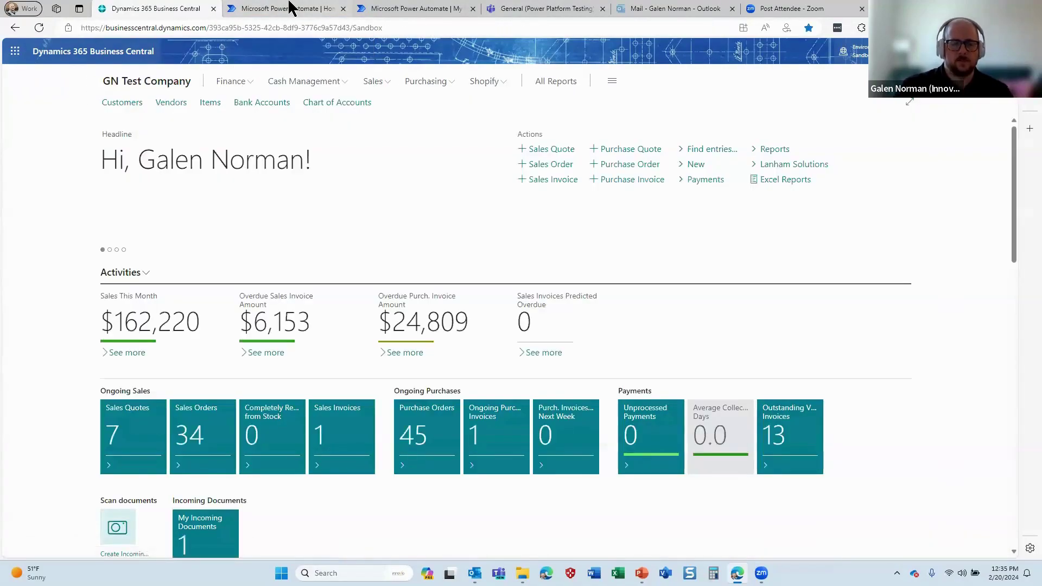
# Look over the GN Test Company home page, then move to the Power Automate home page
pyautogui.click(286, 8)
pyautogui.click(133, 8)
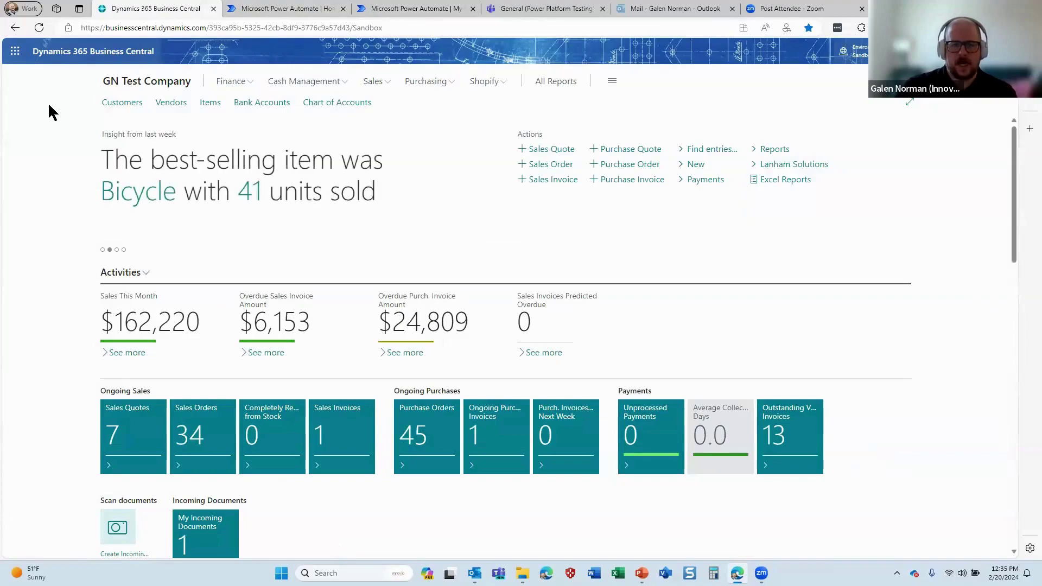
pyautogui.click(279, 8)
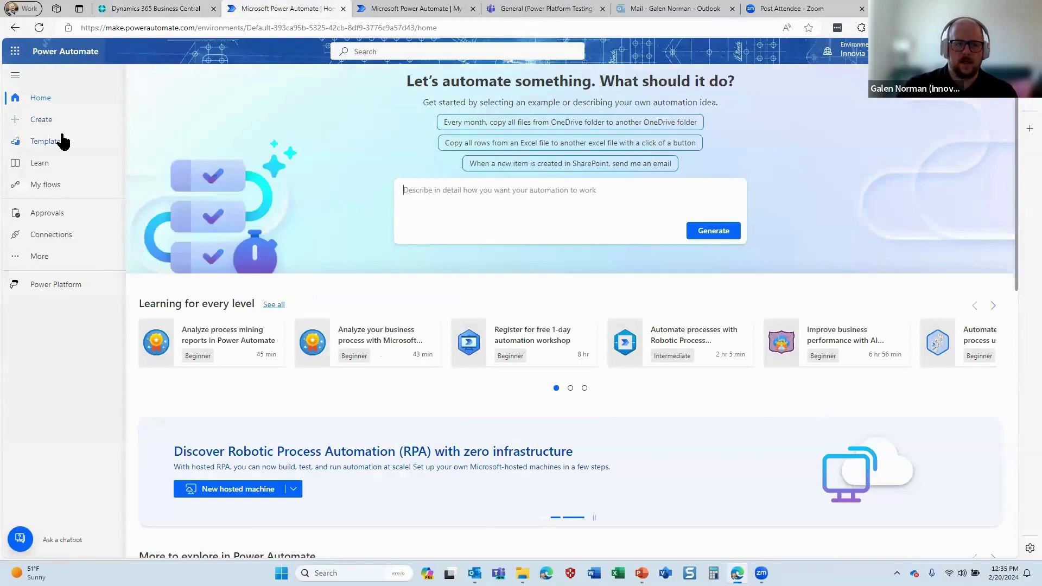
# Search flow templates for 'business central schedule', then clear it and go to the Create page
pyautogui.click(61, 141)
pyautogui.click(325, 89)
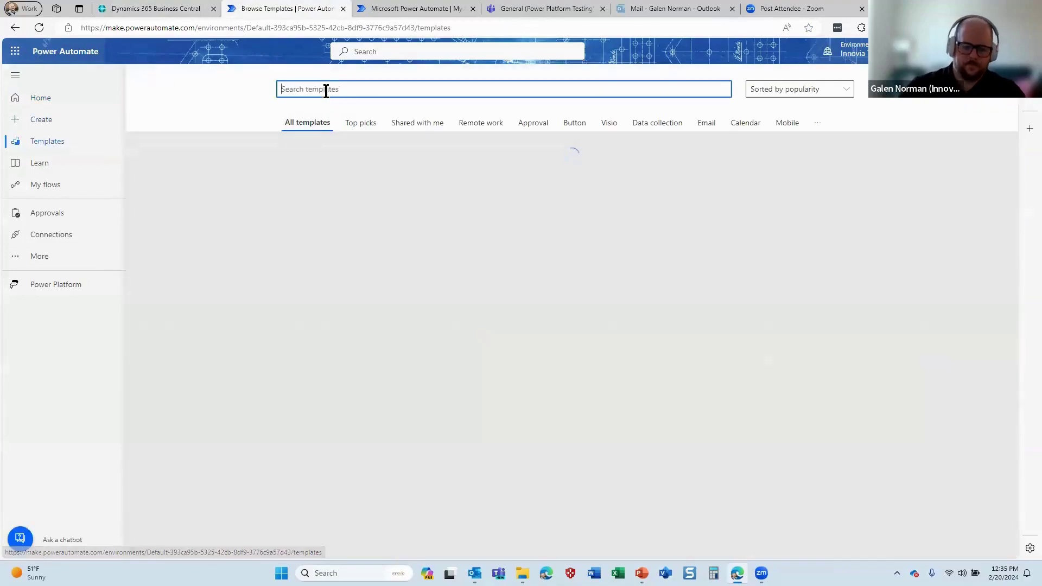
pyautogui.write('business central')
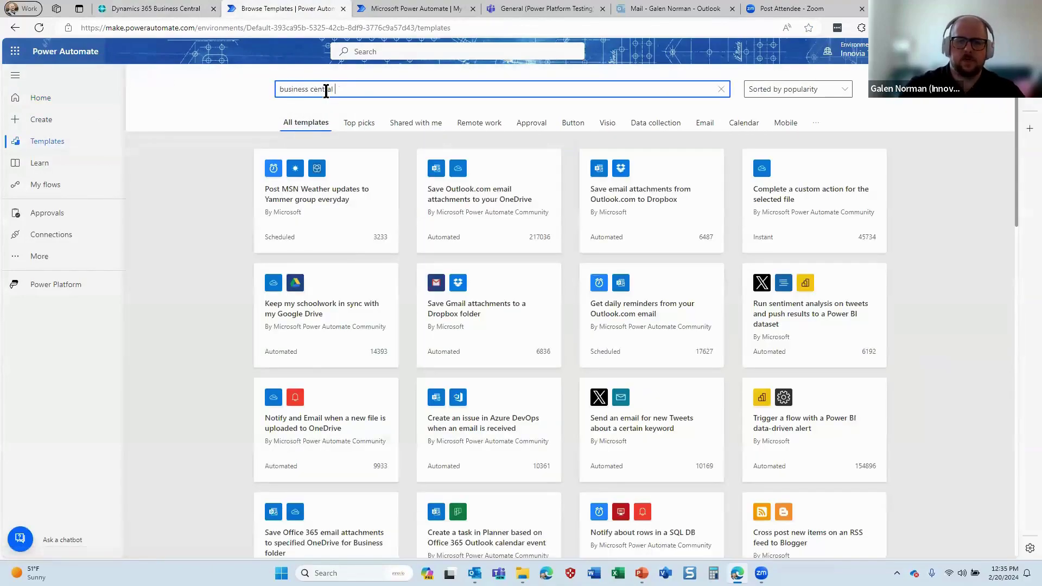
pyautogui.write(' schedule')
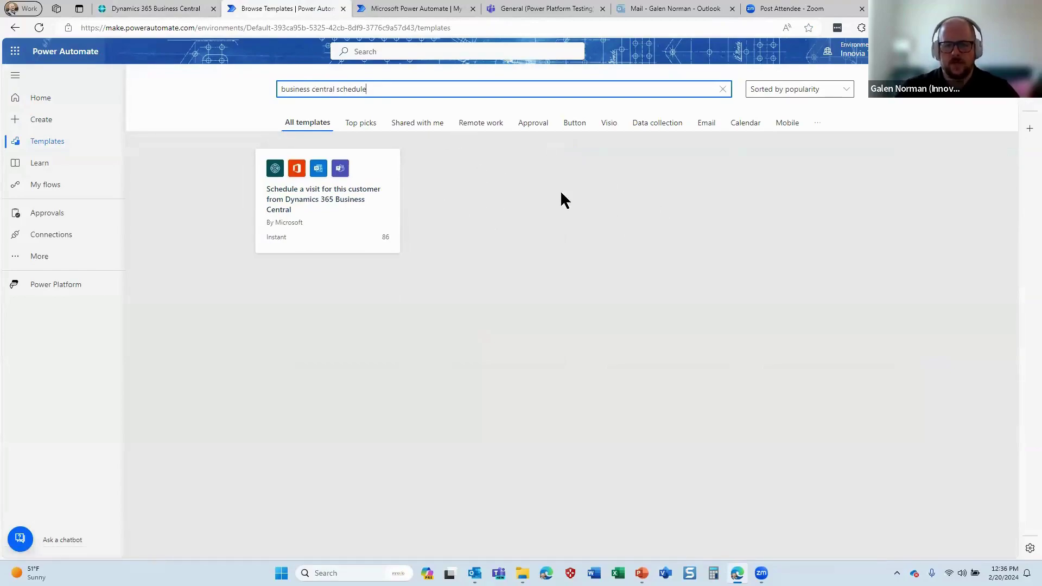
pyautogui.click(723, 89)
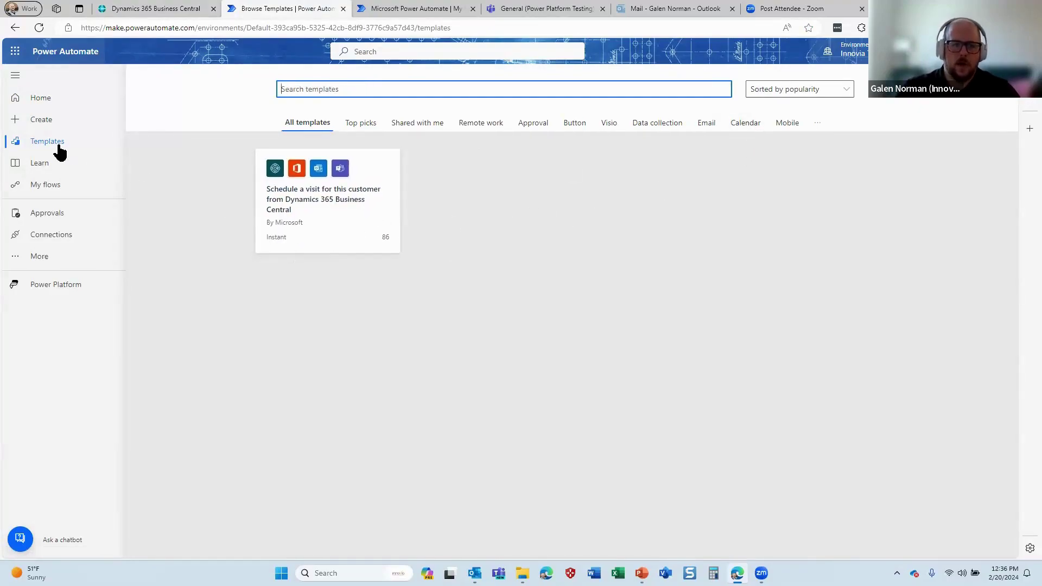
pyautogui.click(39, 122)
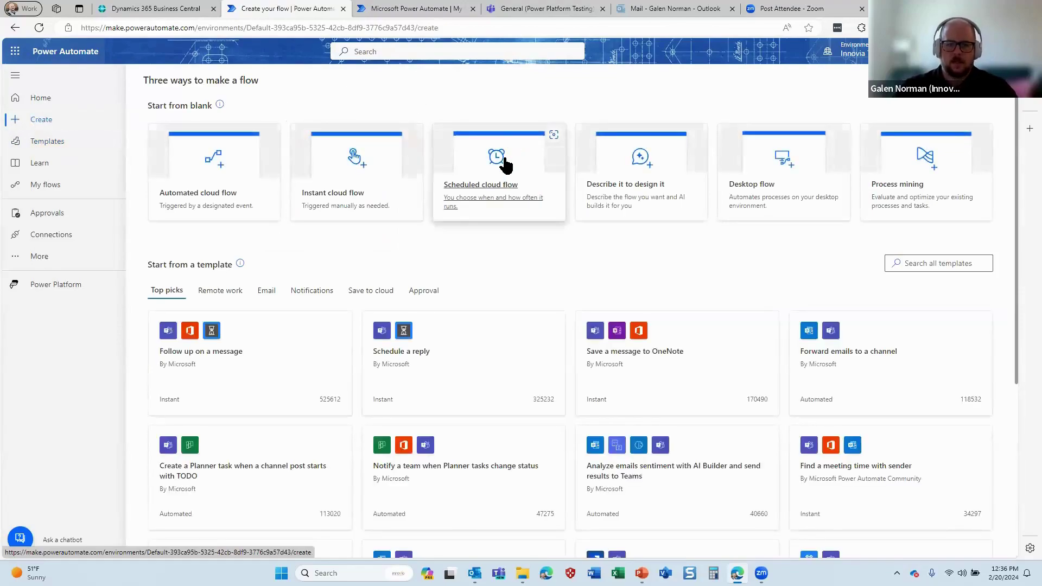
# Create a scheduled cloud flow named 'Sales Order Posting' that repeats every 1 minute
pyautogui.click(504, 163)
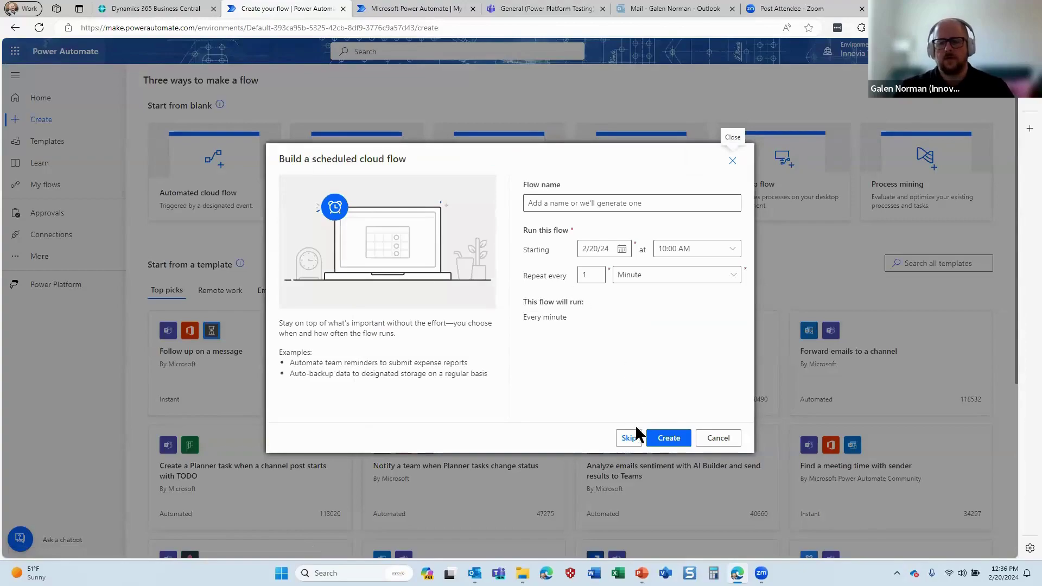
pyautogui.click(599, 203)
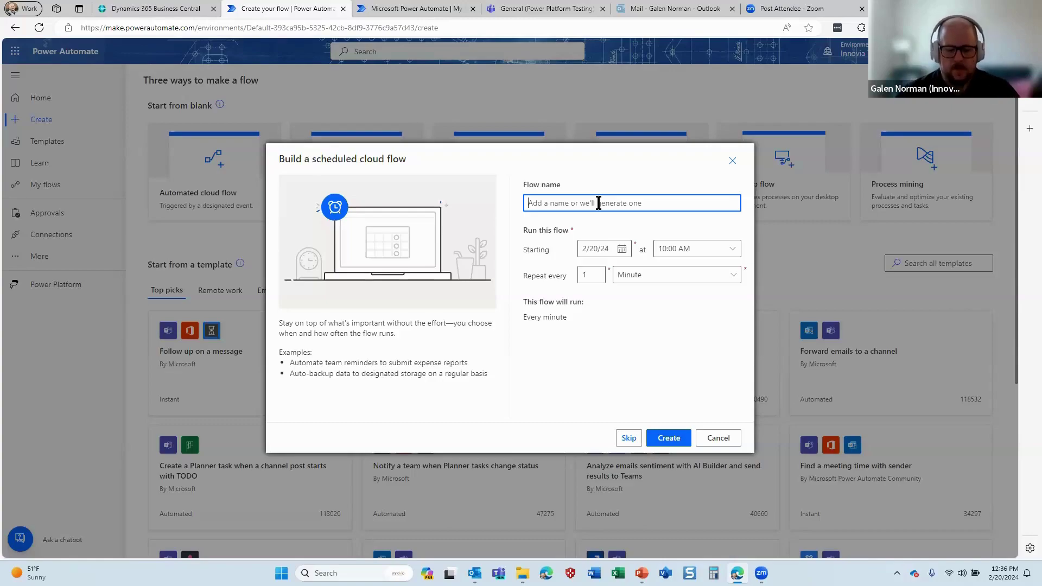
pyautogui.write('Sales Order P')
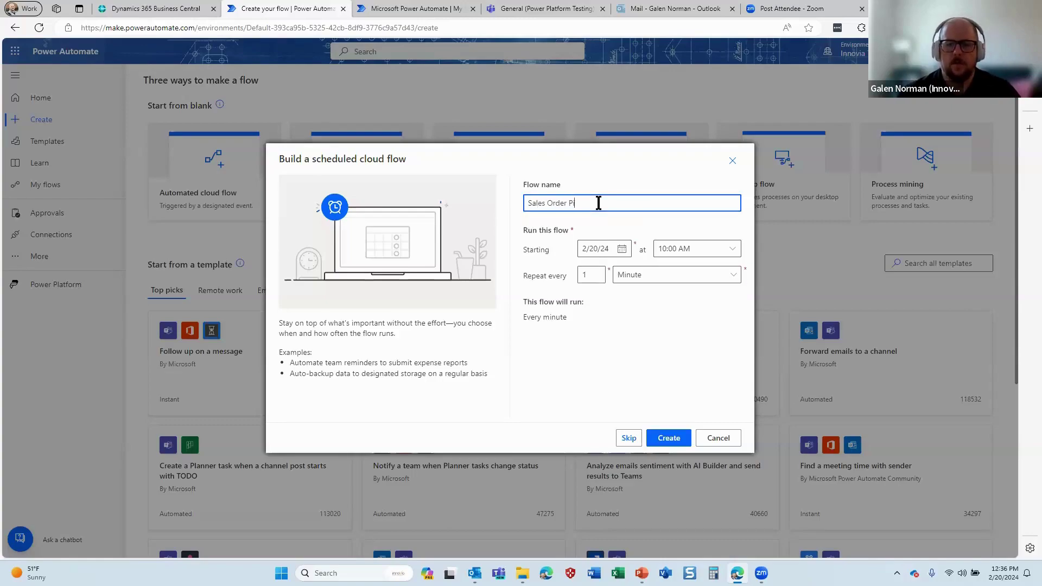
pyautogui.write('isting')
pyautogui.press('BackSpace')
pyautogui.press('BackSpace')
pyautogui.press('BackSpace')
pyautogui.write('osting')
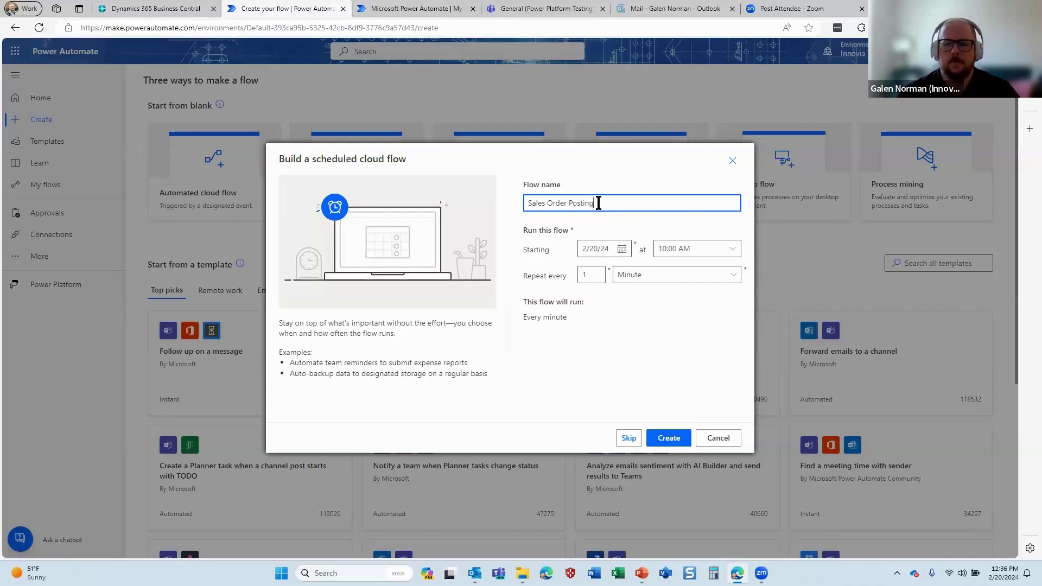
pyautogui.press('Tab')
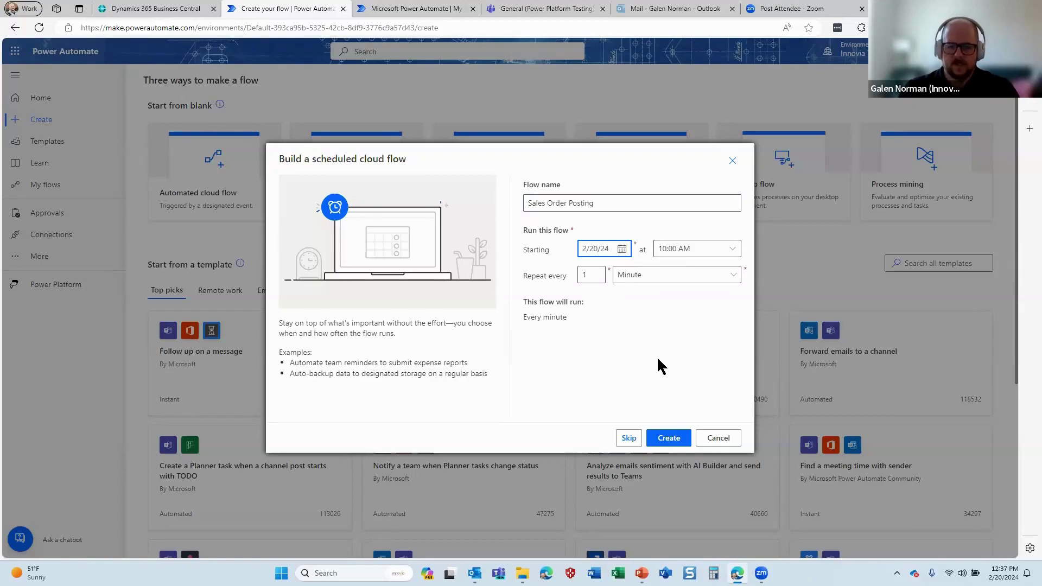
pyautogui.click(668, 438)
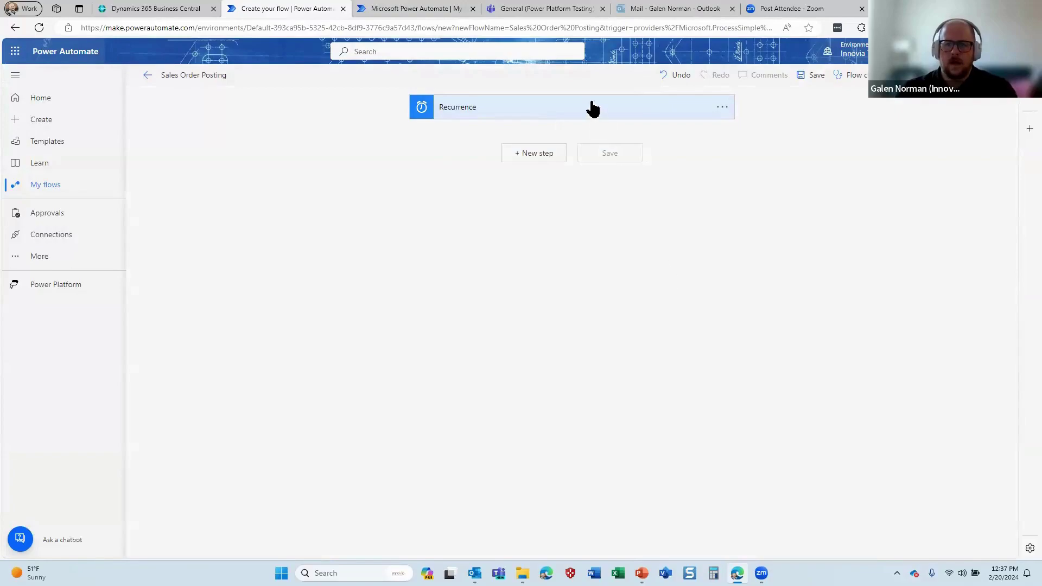
# Check the Recurrence trigger's 1-minute interval and 2024-02-20T16:00:00.000Z start time, then add a step
pyautogui.click(552, 112)
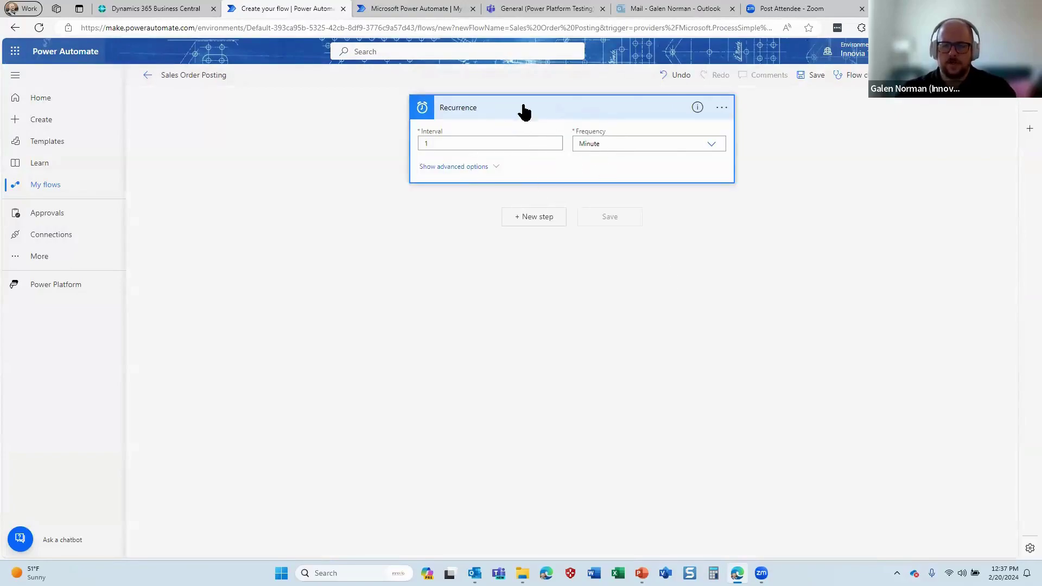
pyautogui.click(470, 168)
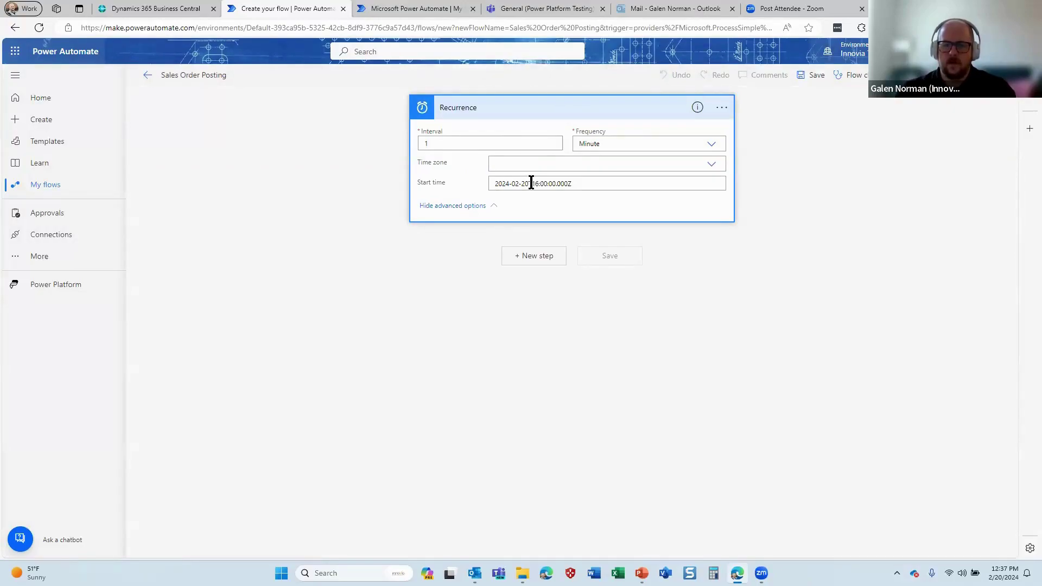
pyautogui.moveTo(531, 184); pyautogui.dragTo(563, 183)
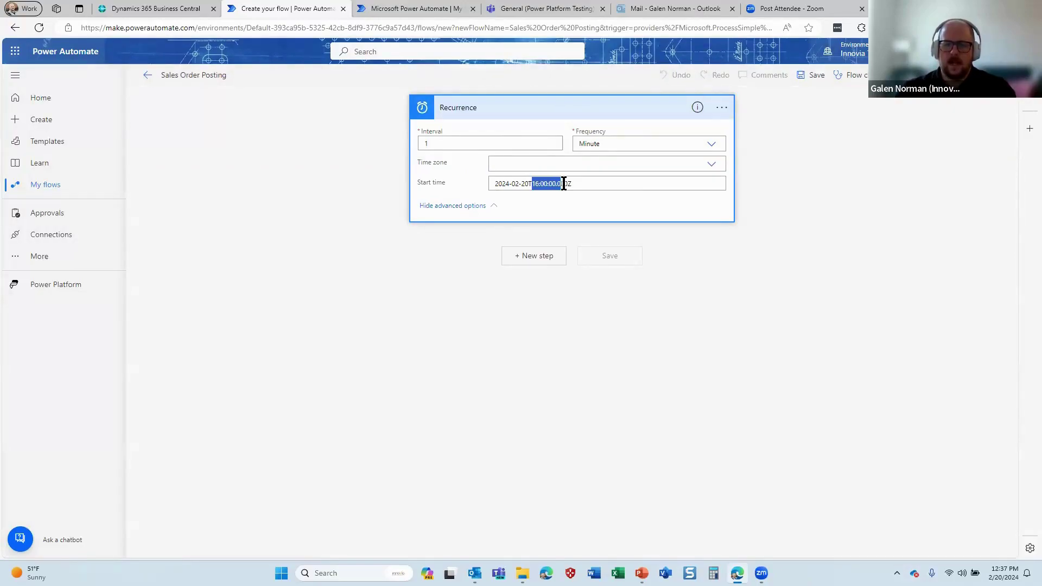
pyautogui.click(612, 185)
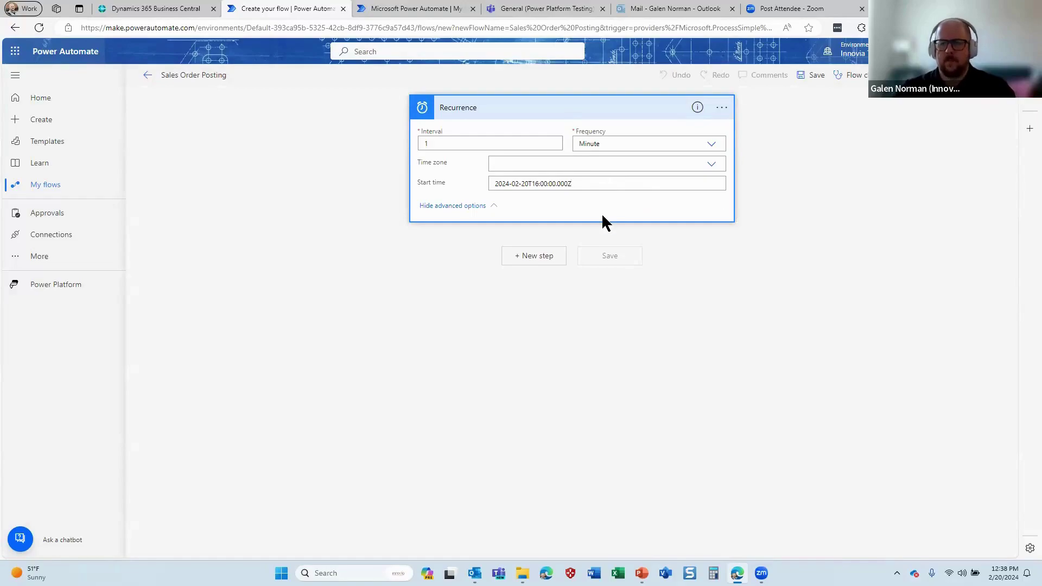
pyautogui.click(487, 202)
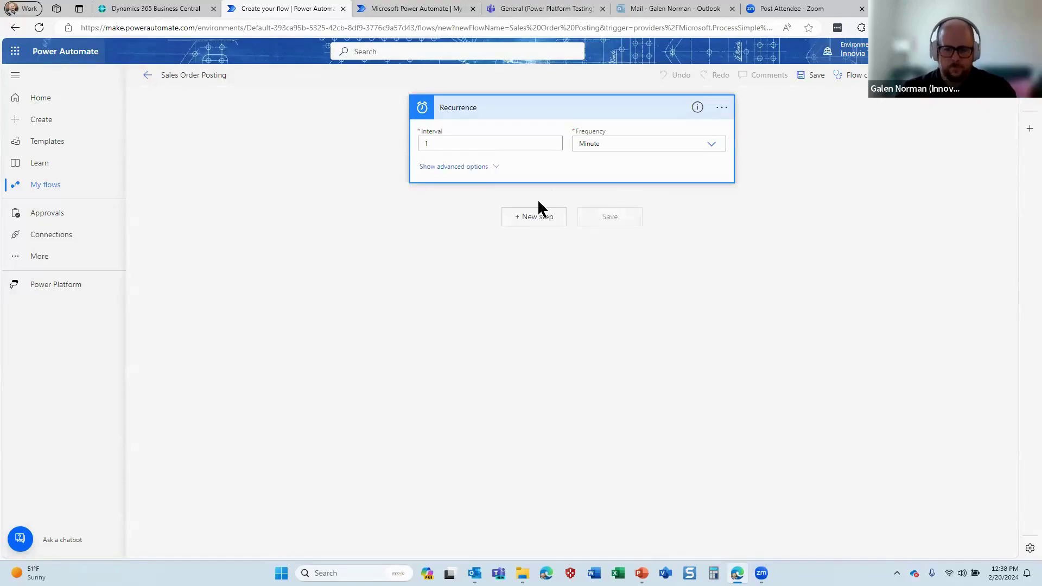
pyautogui.click(533, 218)
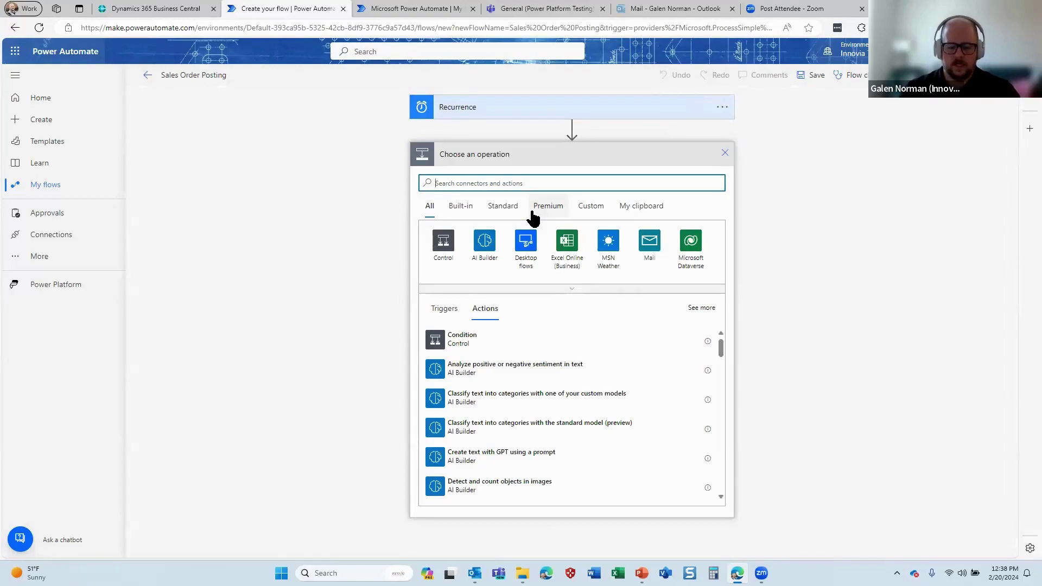
# Add a Business Central Get record (V3) action after Recurrence
pyautogui.write('business central')
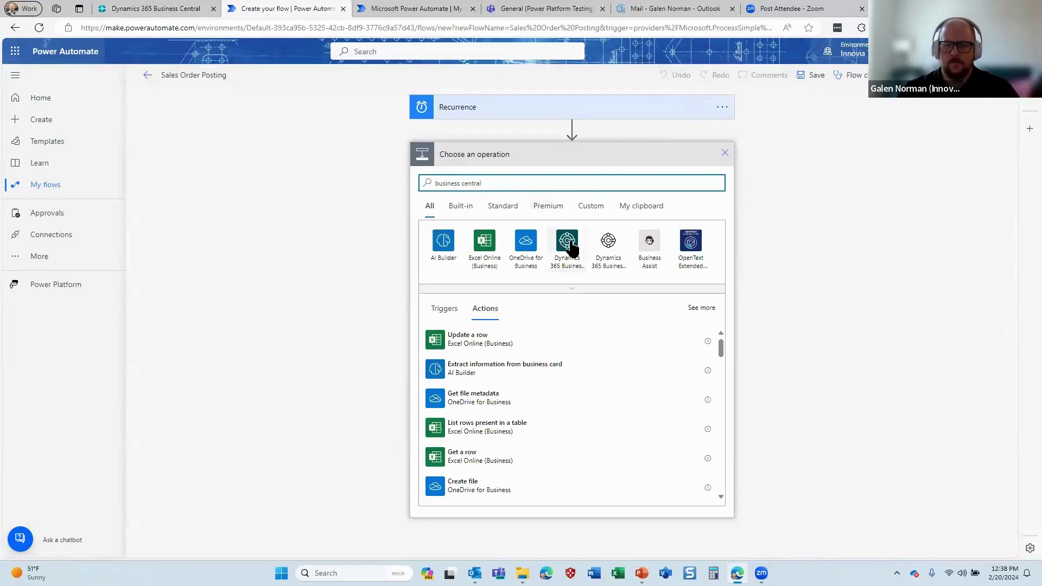
pyautogui.click(567, 242)
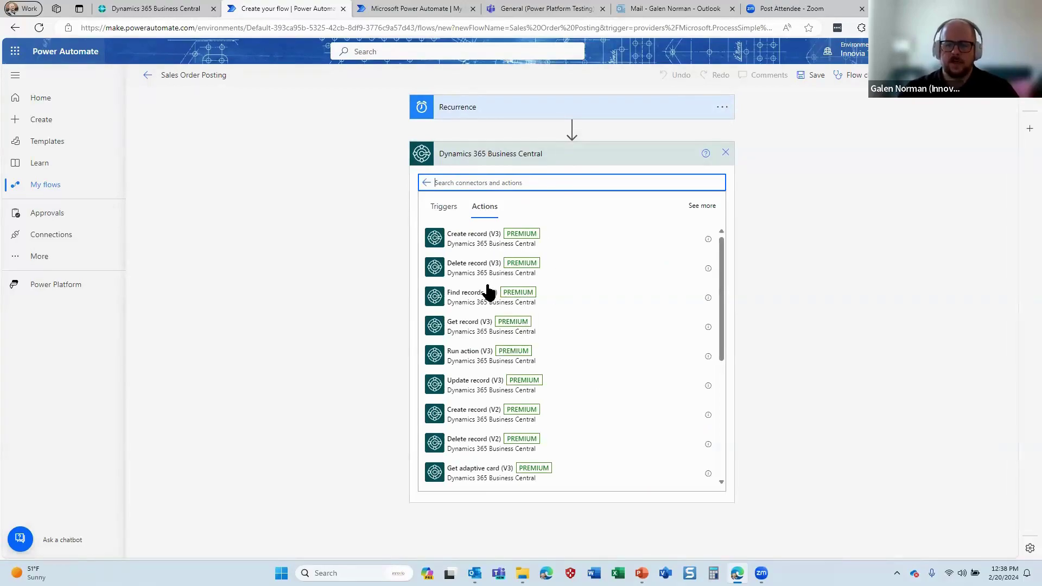
pyautogui.write('get recro')
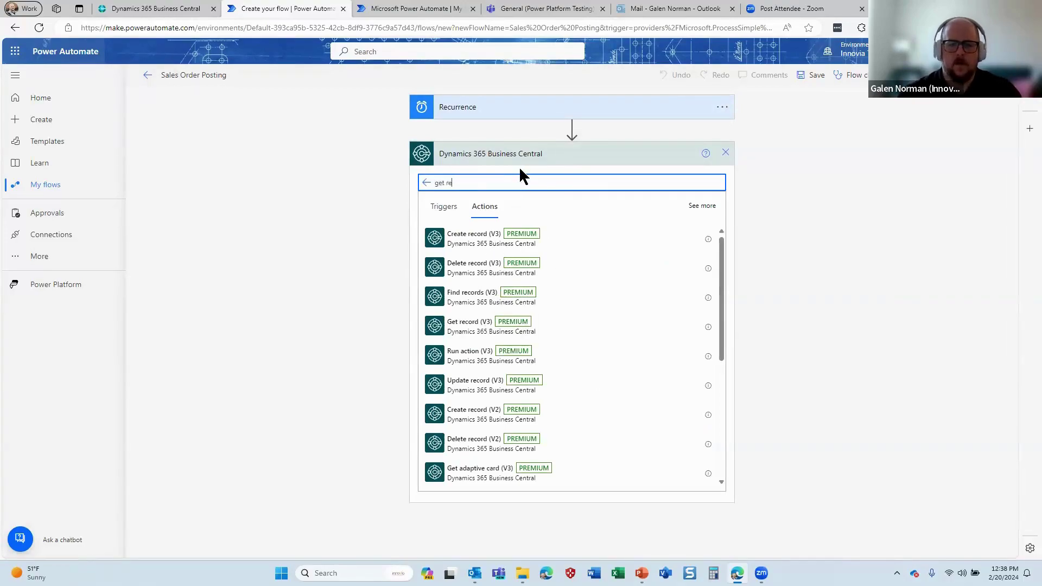
pyautogui.press('BackSpace')
pyautogui.press('BackSpace')
pyautogui.write('ords')
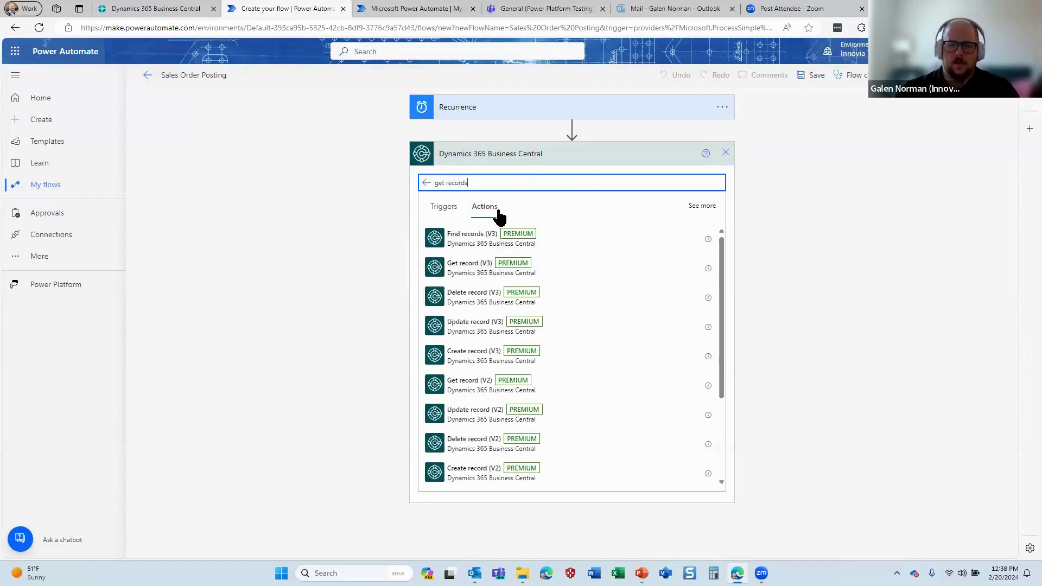
pyautogui.press('BackSpace')
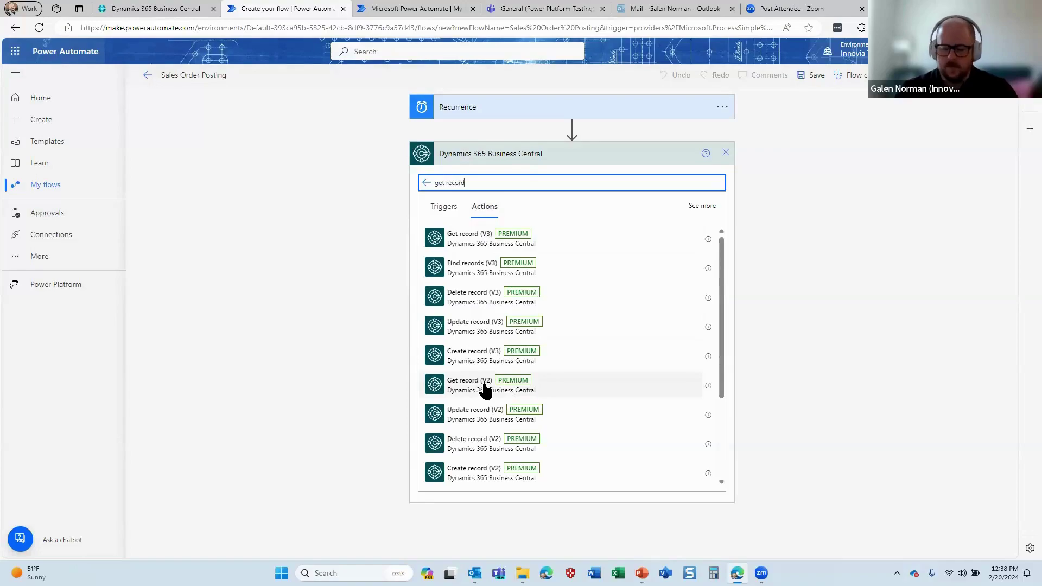
pyautogui.scroll(-3, 481, 389)
pyautogui.scroll(3, 481, 391)
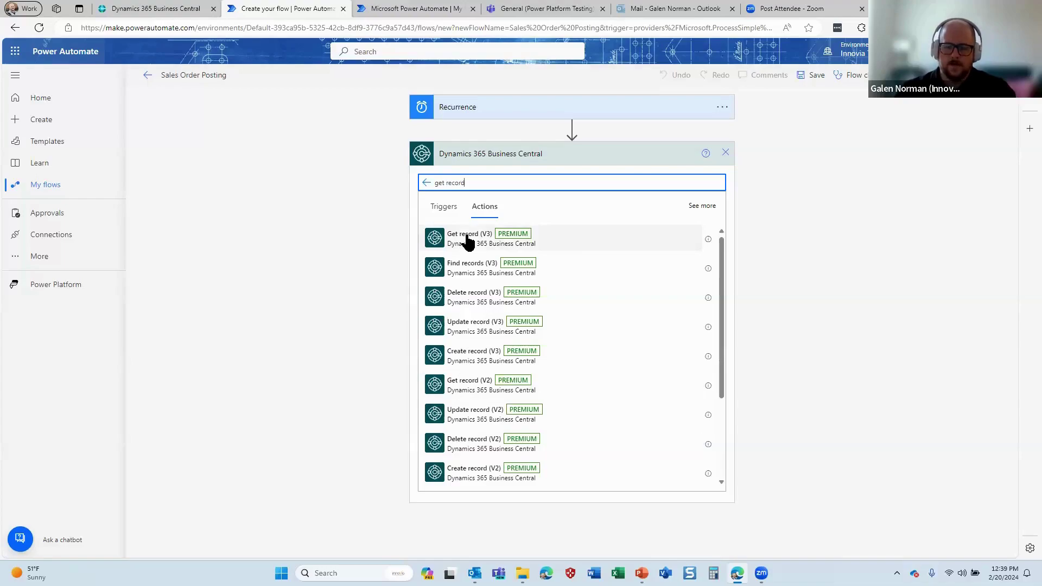
pyautogui.click(530, 239)
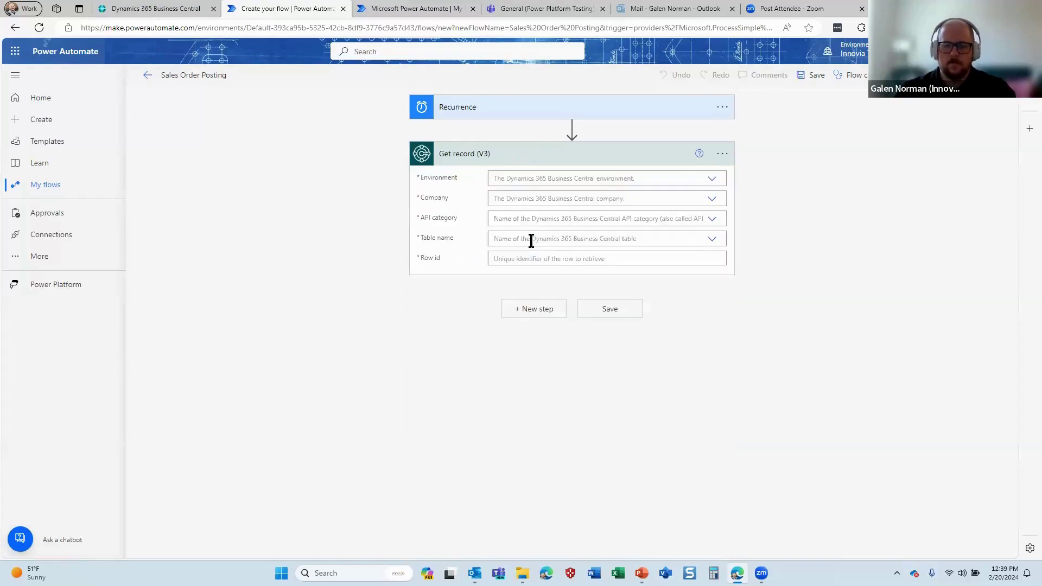
# Delete the Get record step and list the Dynamics 365 Business Central actions again
pyautogui.click(721, 158)
pyautogui.click(751, 288)
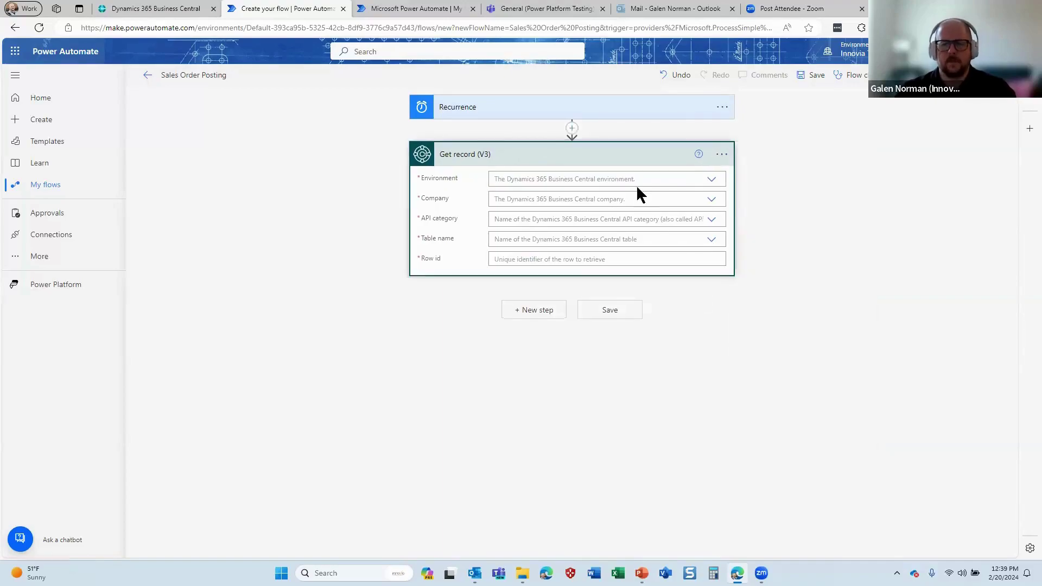
pyautogui.click(517, 323)
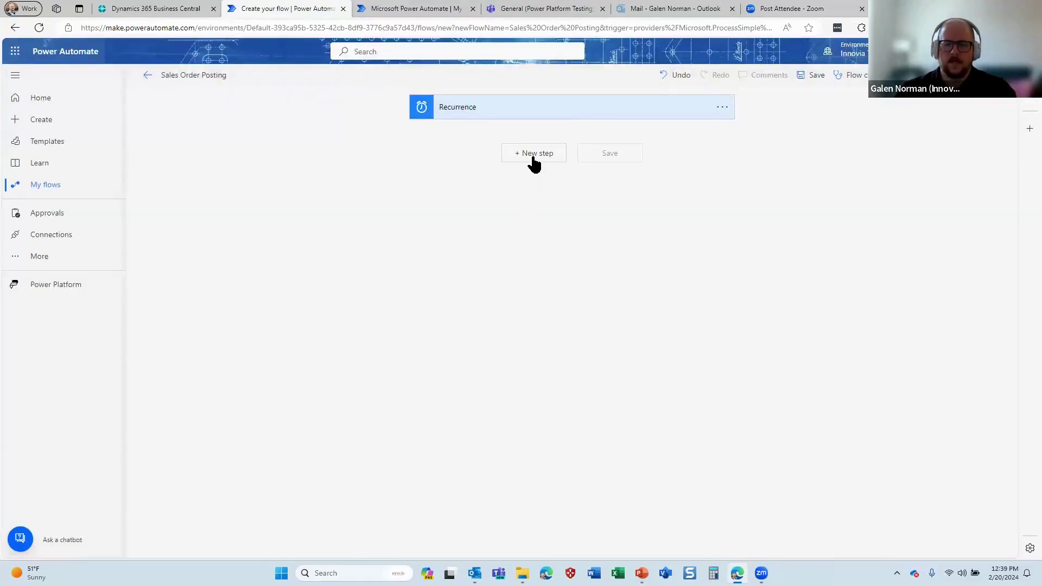
pyautogui.click(531, 155)
pyautogui.write('business central')
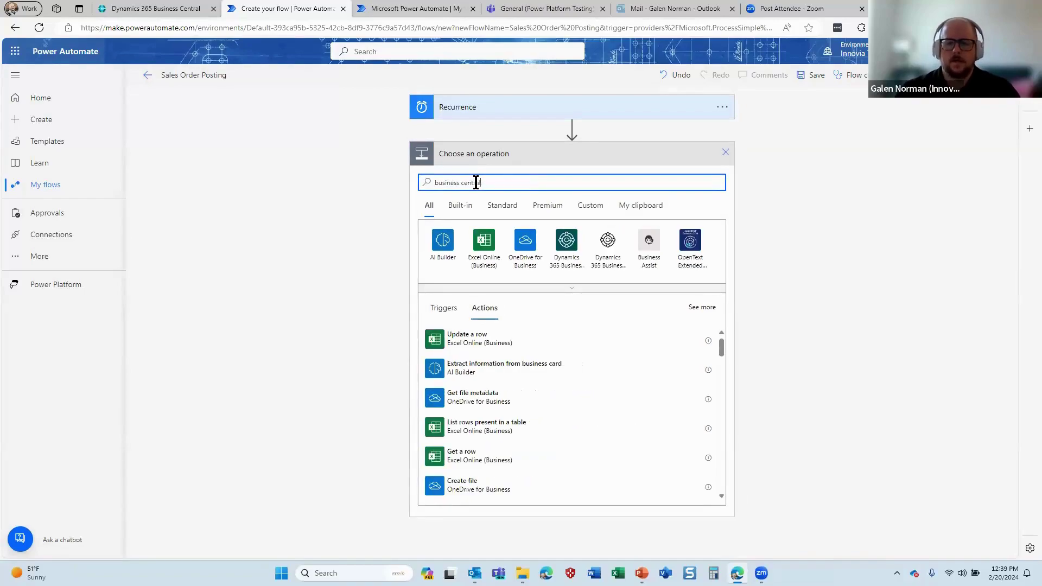
pyautogui.click(566, 242)
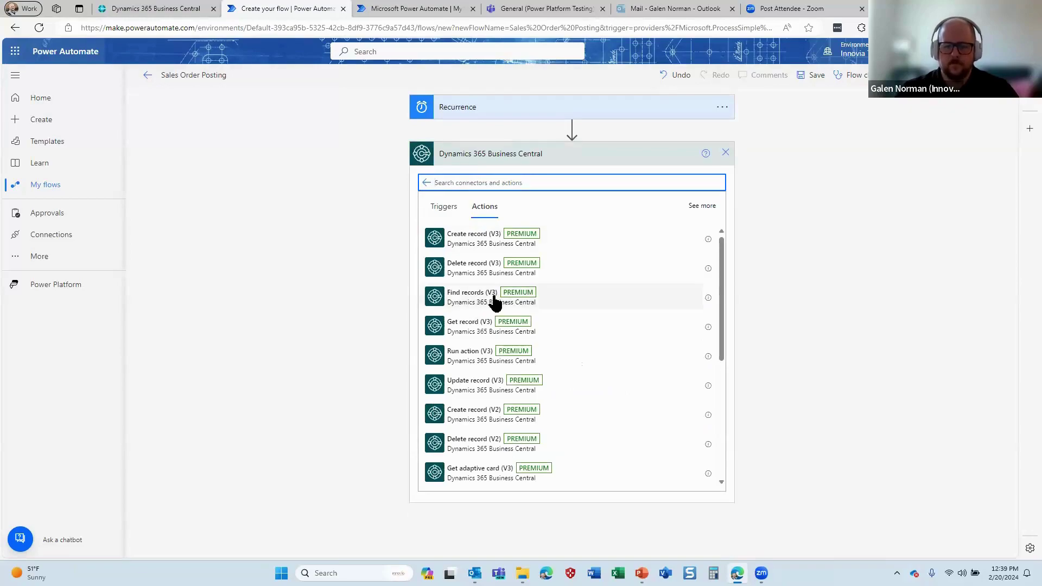
# Add Find records (V3) for SANDBOX, GN Test Company, API v2.0, table salesOrders, and save
pyautogui.click(494, 300)
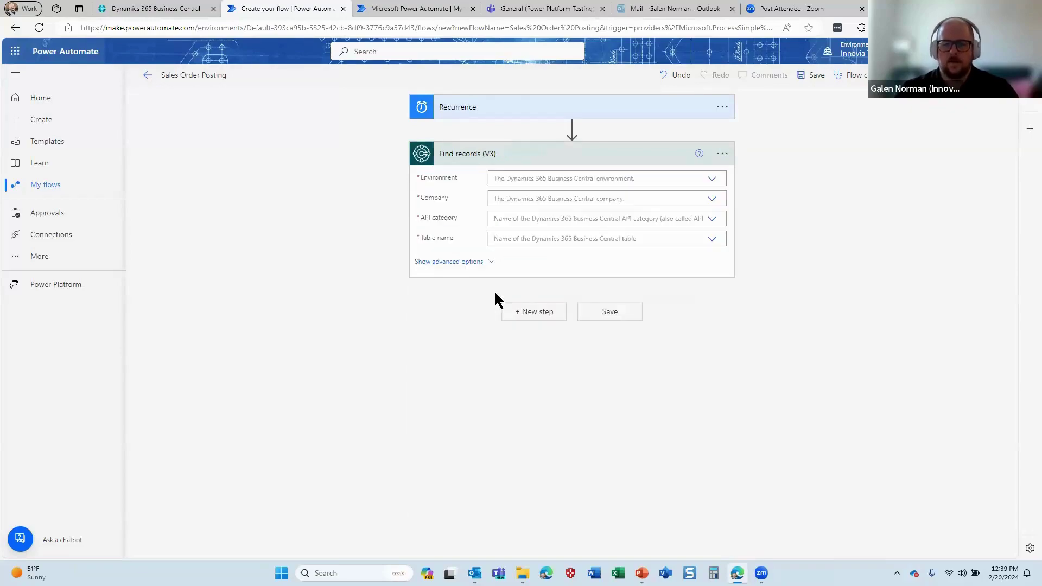
pyautogui.click(709, 180)
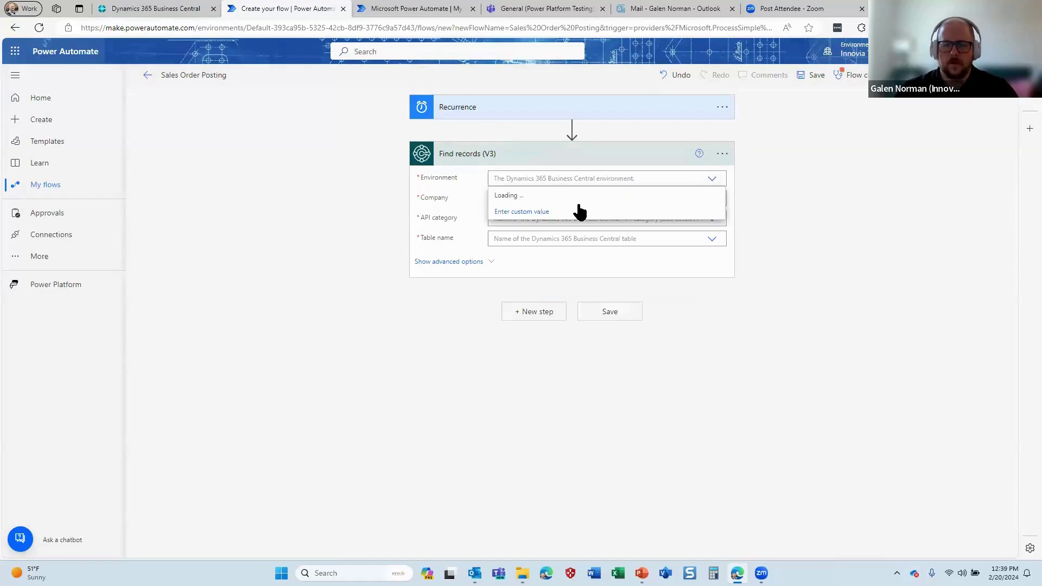
pyautogui.click(707, 202)
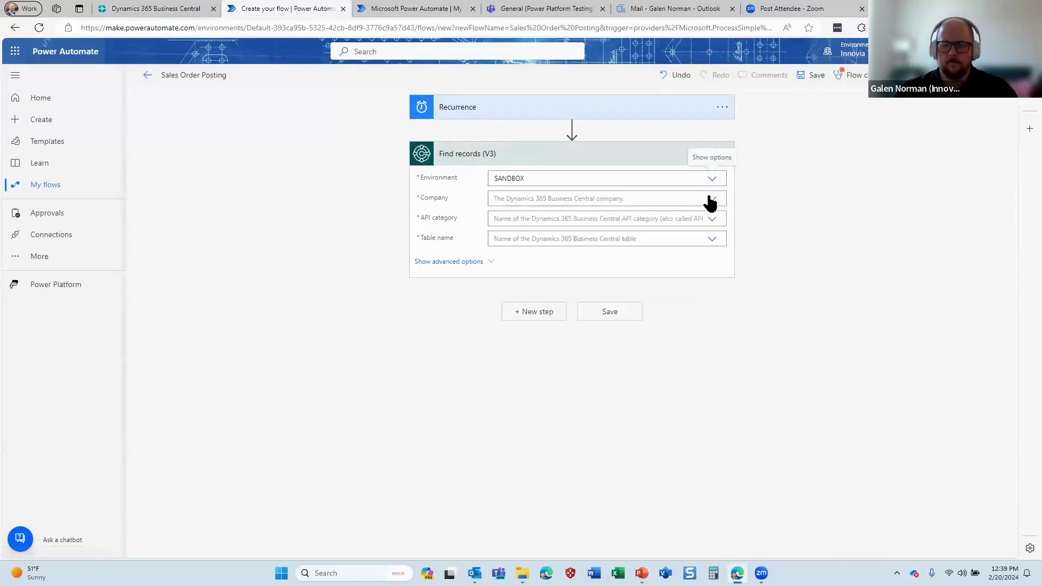
pyautogui.click(710, 201)
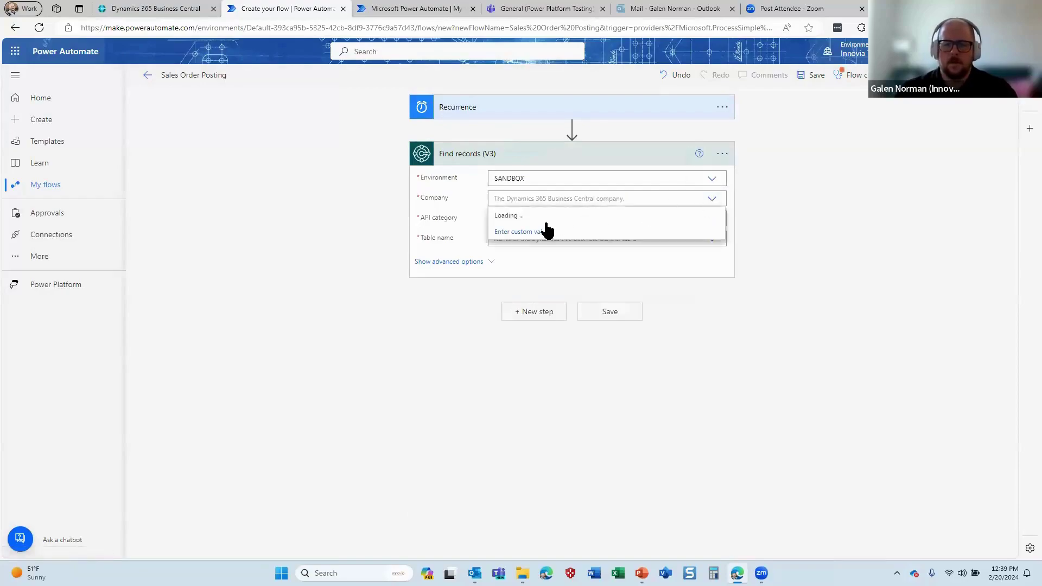
pyautogui.click(525, 249)
pyautogui.click(714, 223)
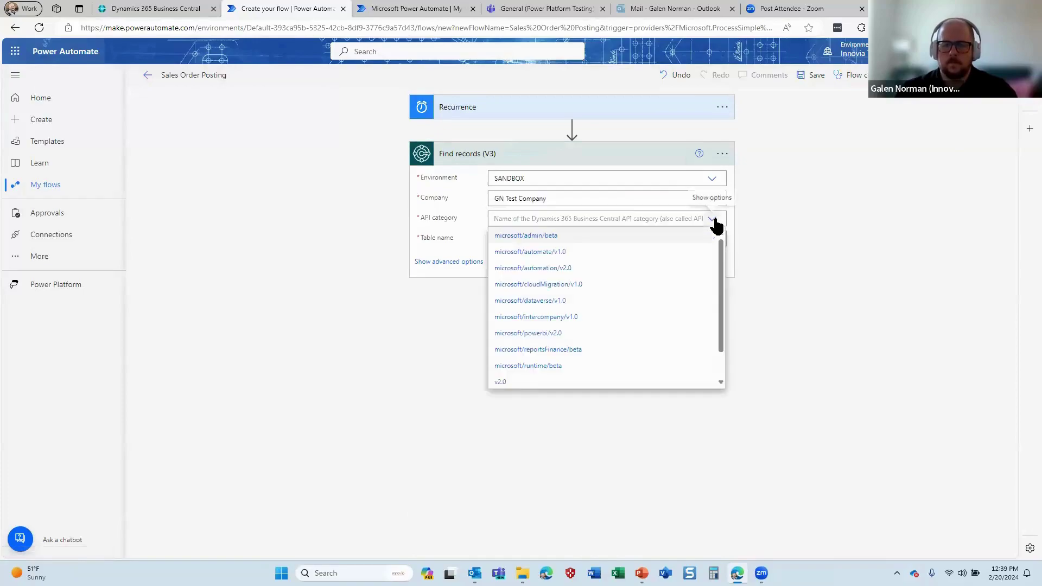
pyautogui.click(562, 380)
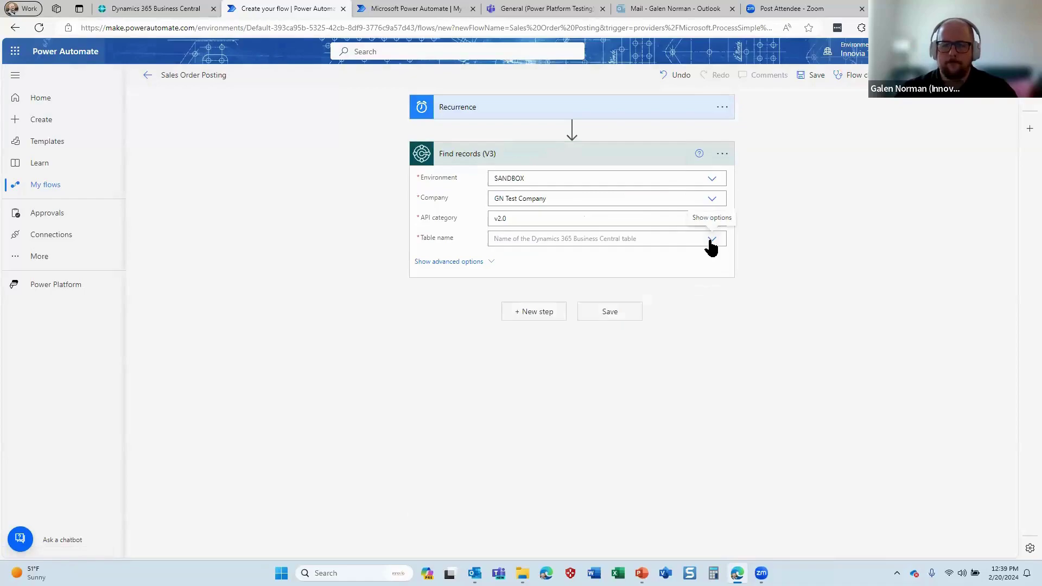
pyautogui.click(651, 240)
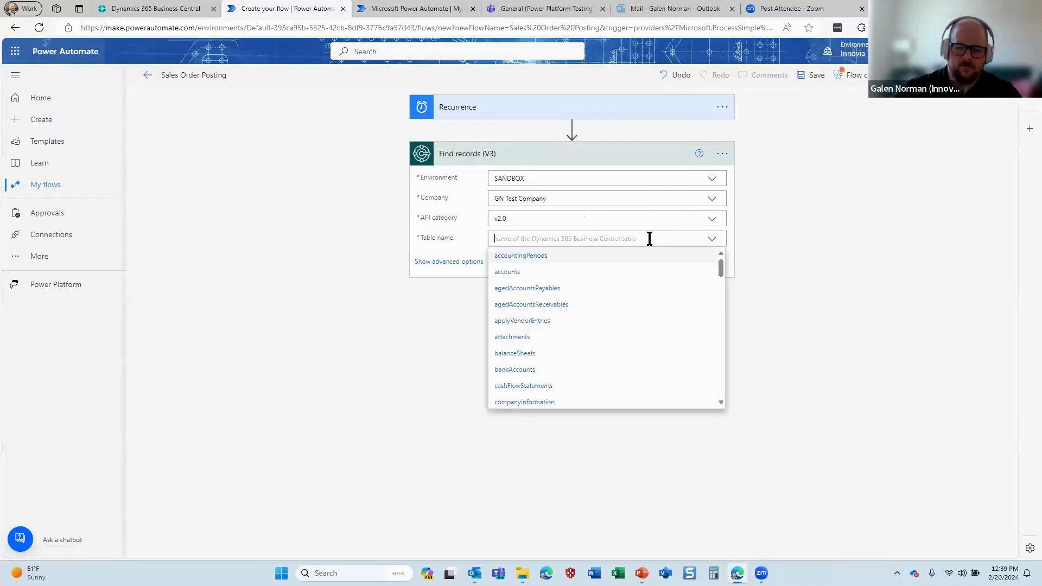
pyautogui.write('sales')
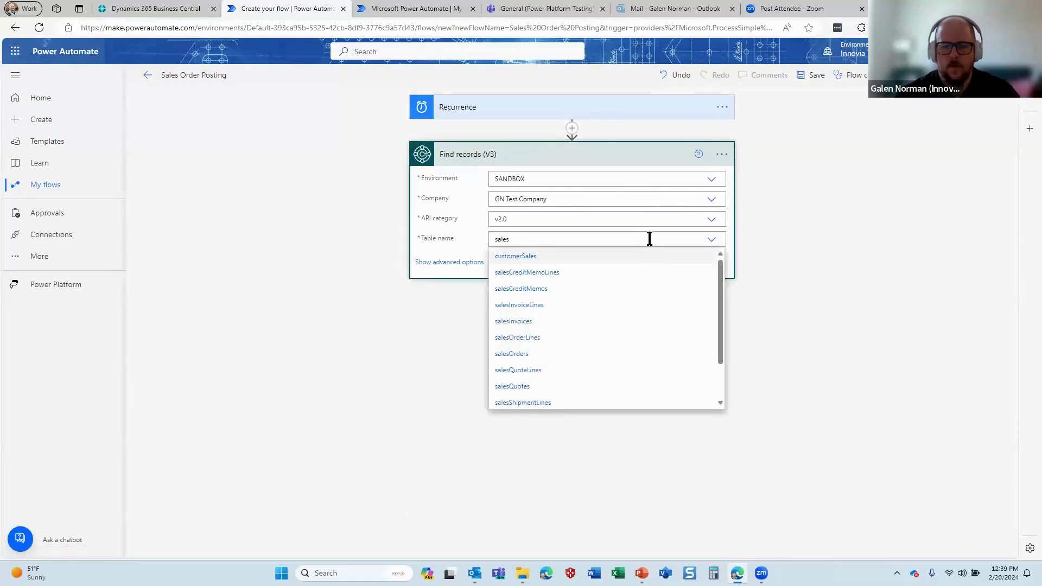
pyautogui.click(581, 355)
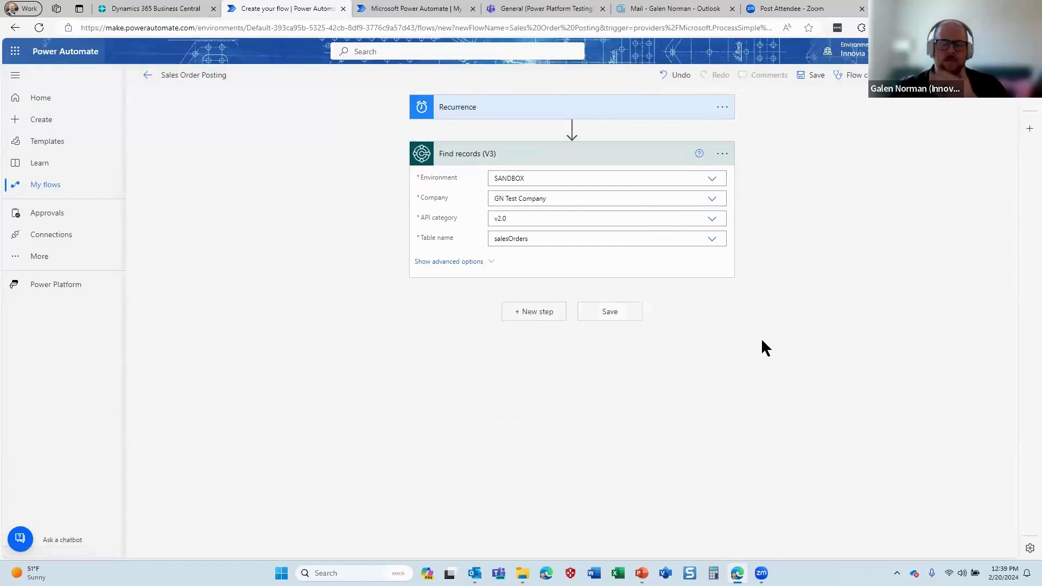
pyautogui.click(605, 315)
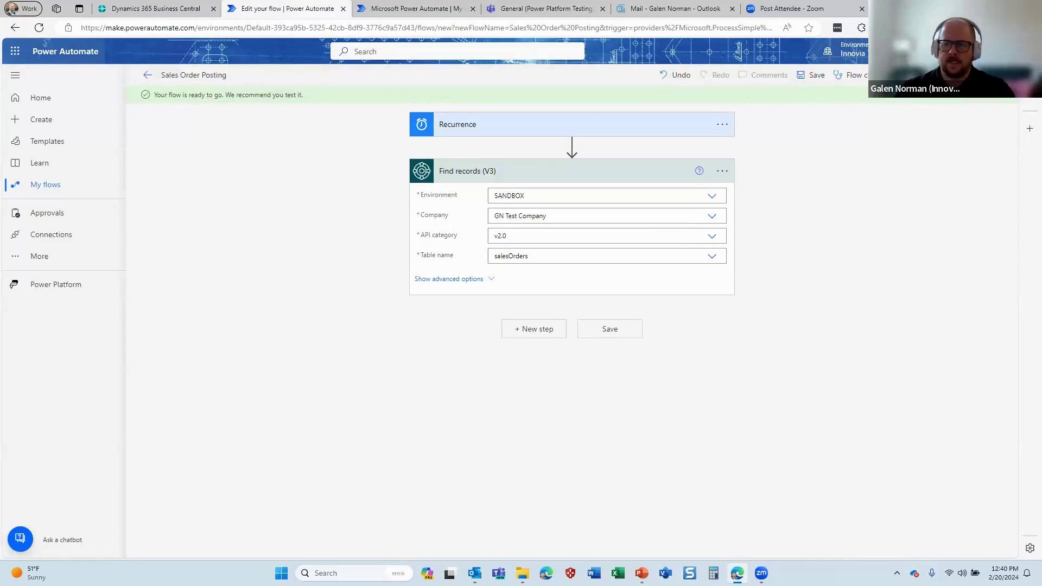
# Run a manual test of Sales Order Posting and open the successful run
pyautogui.click(920, 75)
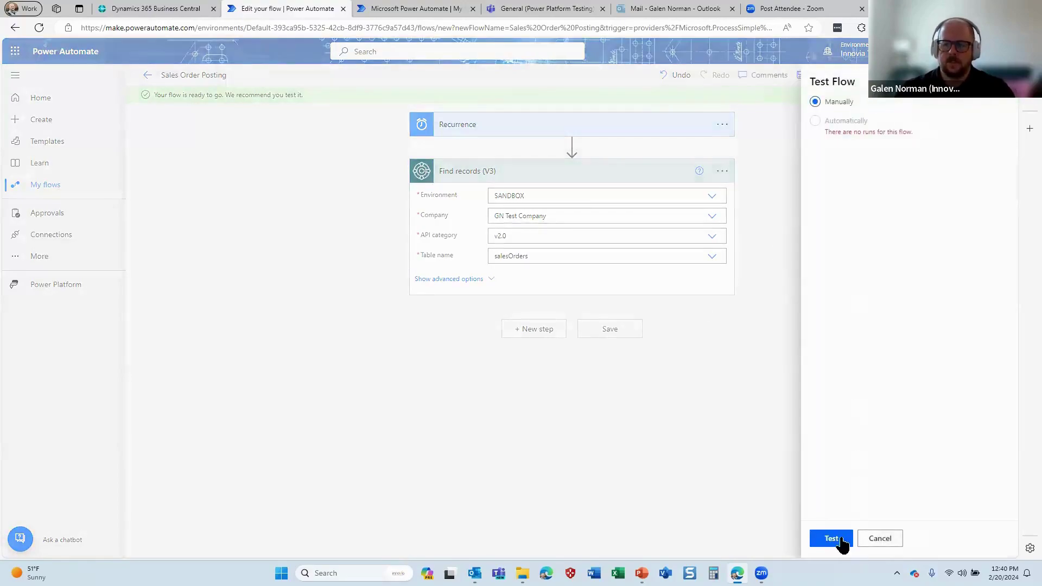
pyautogui.click(838, 538)
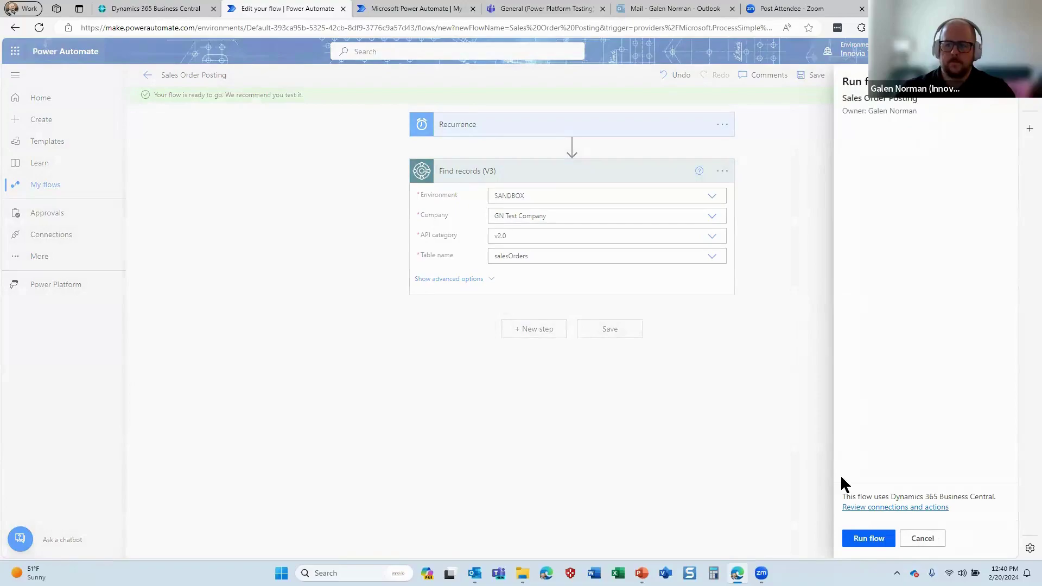
pyautogui.click(871, 538)
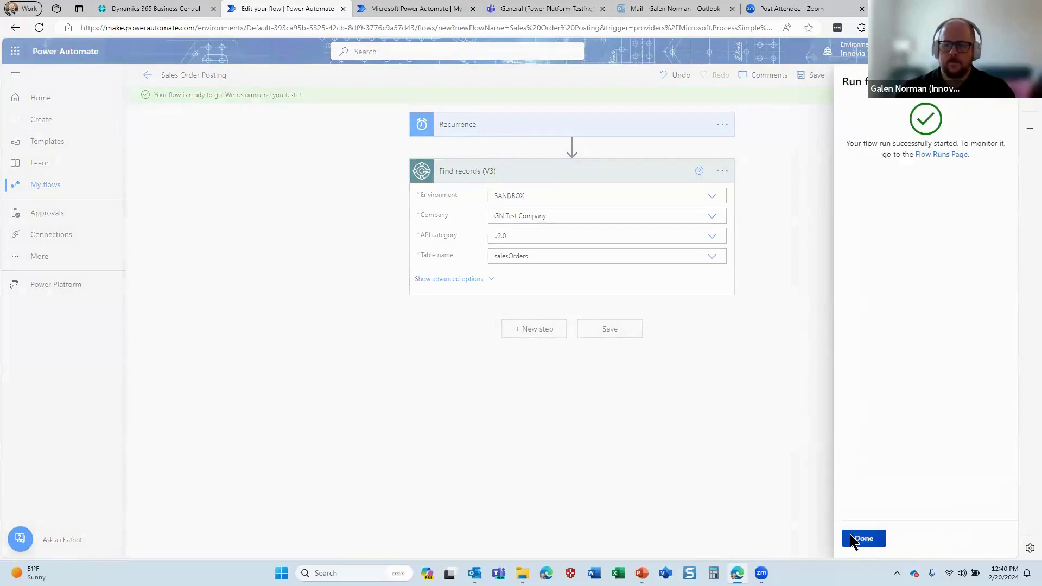
pyautogui.click(863, 539)
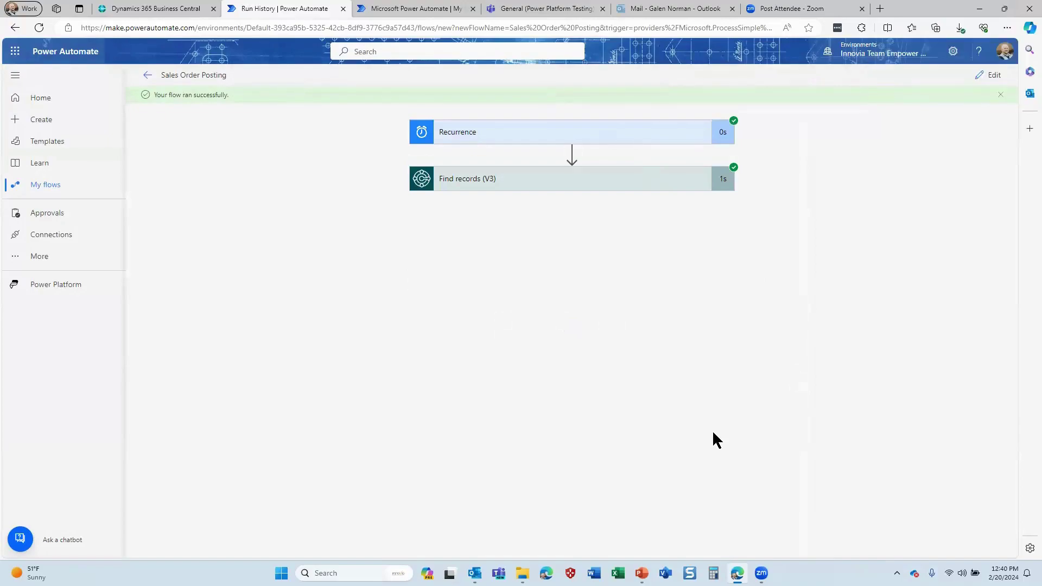
# Expand the Find records step results in the run history, checking the flows list tab
pyautogui.click(628, 184)
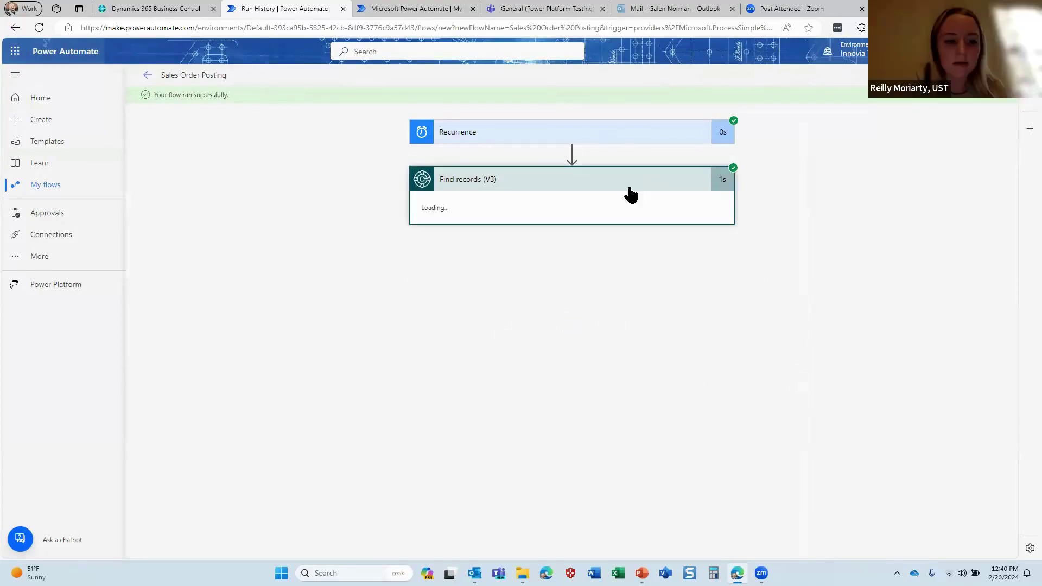
pyautogui.click(385, 7)
pyautogui.hotkey('ctrl', 'shift', 'Tab')
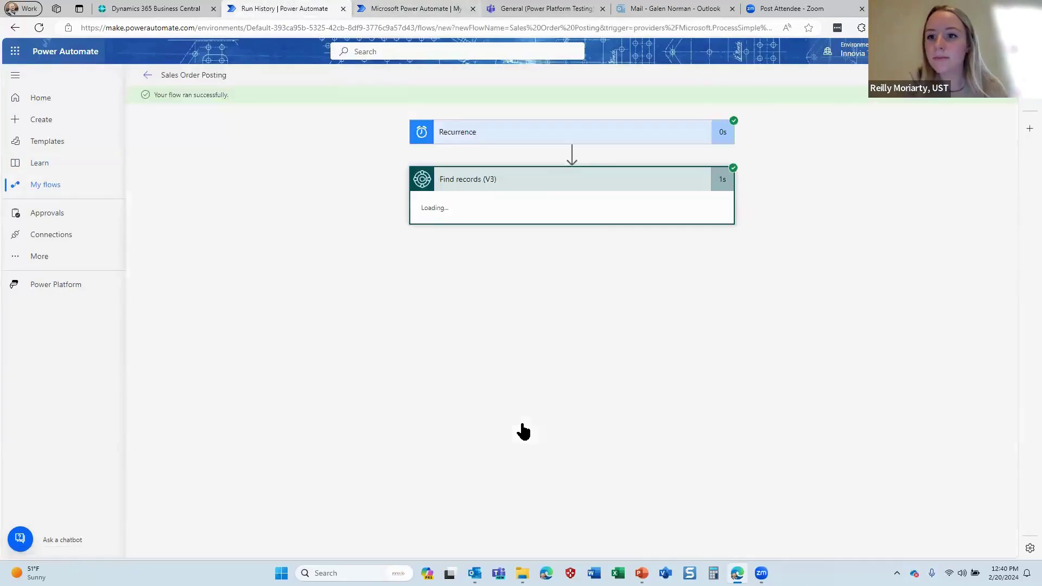
pyautogui.hotkey('ctrl', 'Tab')
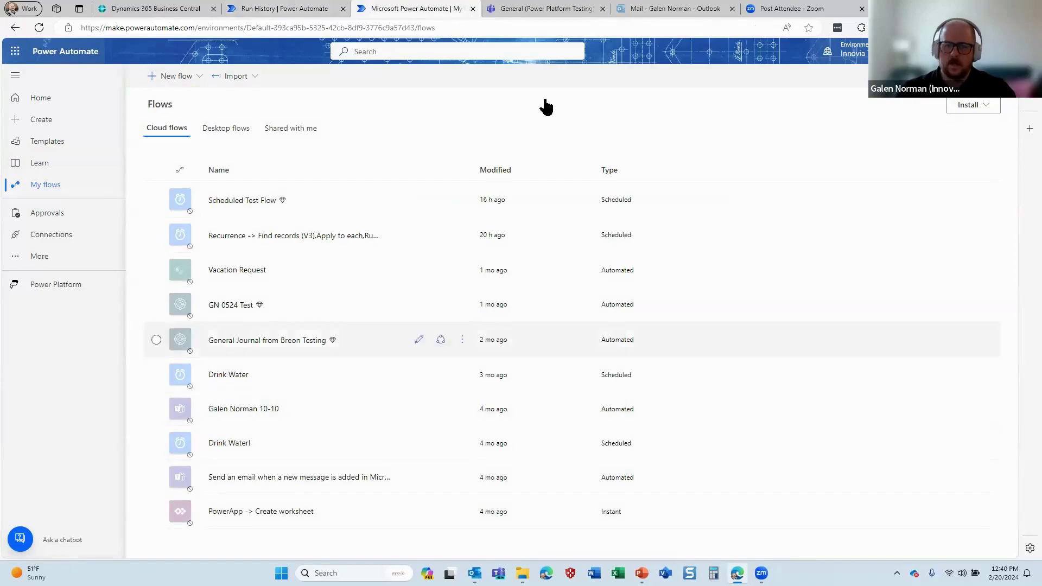
pyautogui.click(290, 9)
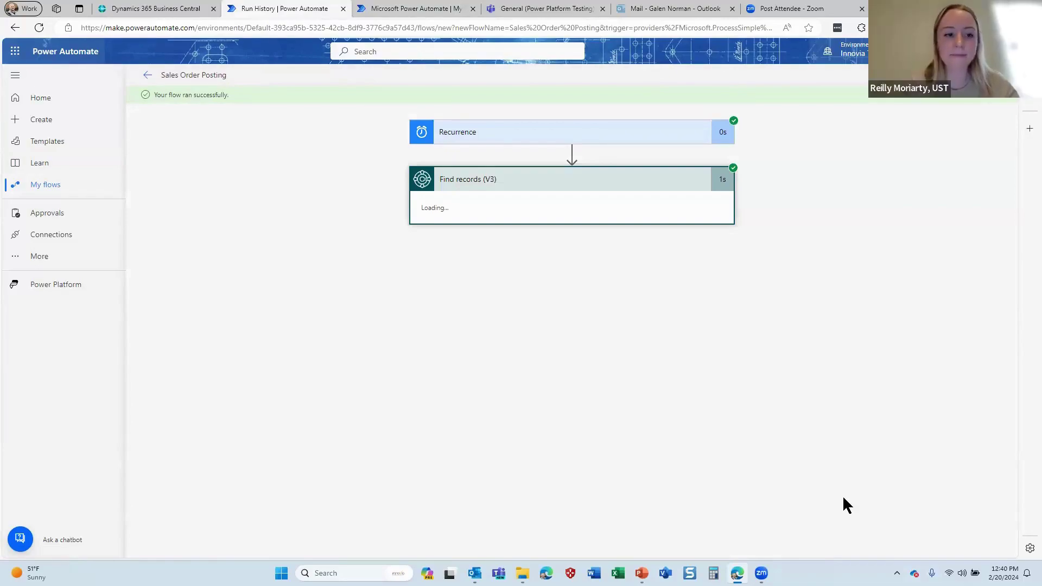
pyautogui.click(571, 182)
pyautogui.click(571, 183)
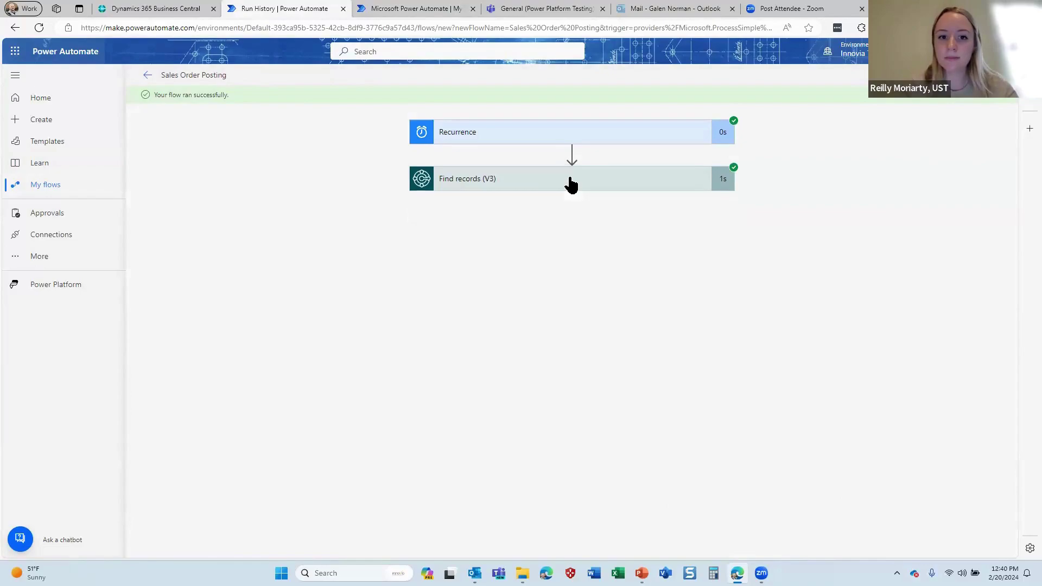
pyautogui.click(571, 182)
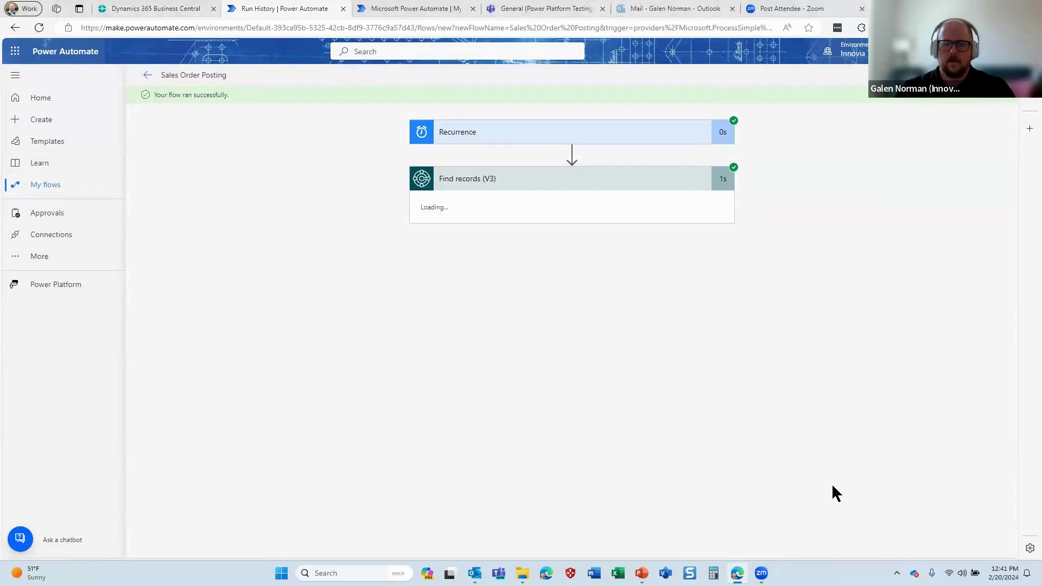
# Reload the My flows list so Sales Order Posting appears as a scheduled flow
pyautogui.click(425, 11)
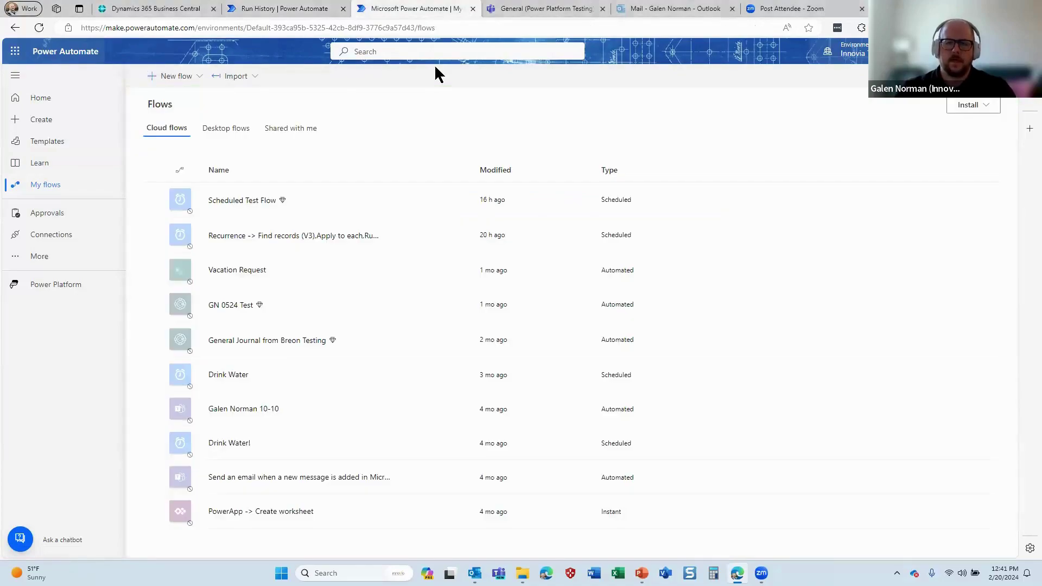
pyautogui.click(36, 30)
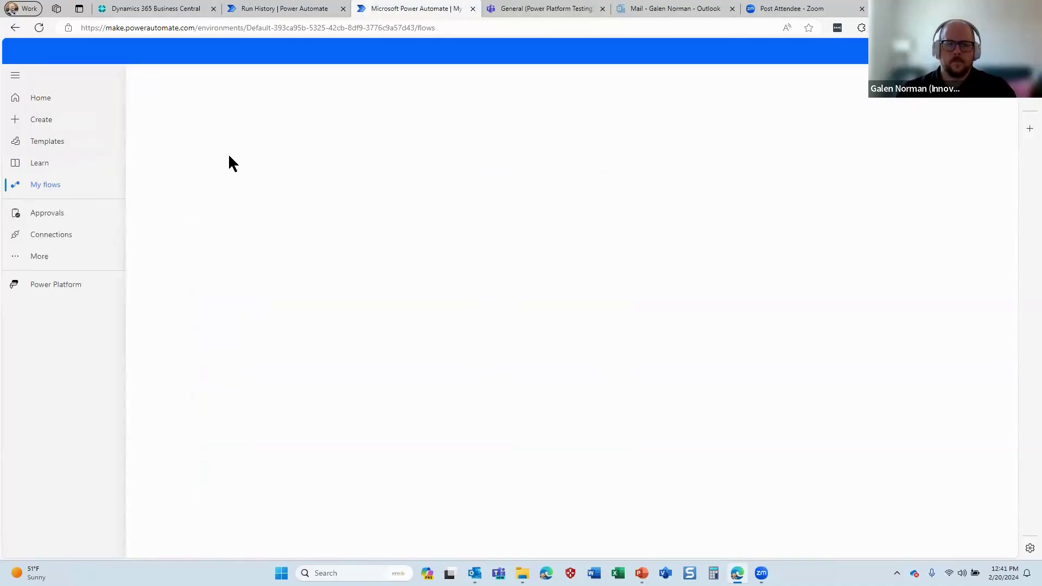
pyautogui.click(279, 8)
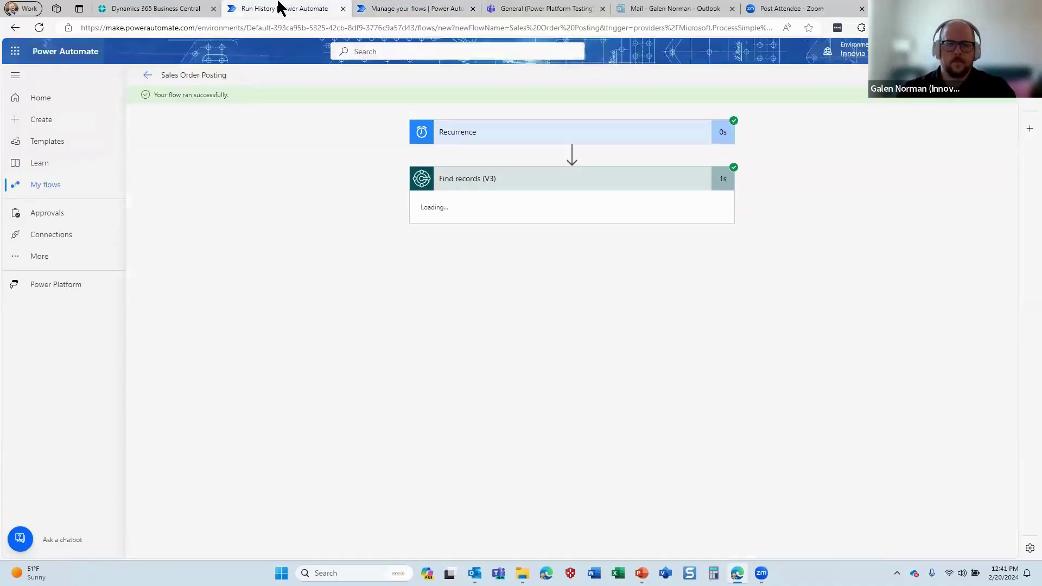
pyautogui.click(578, 186)
pyautogui.click(582, 188)
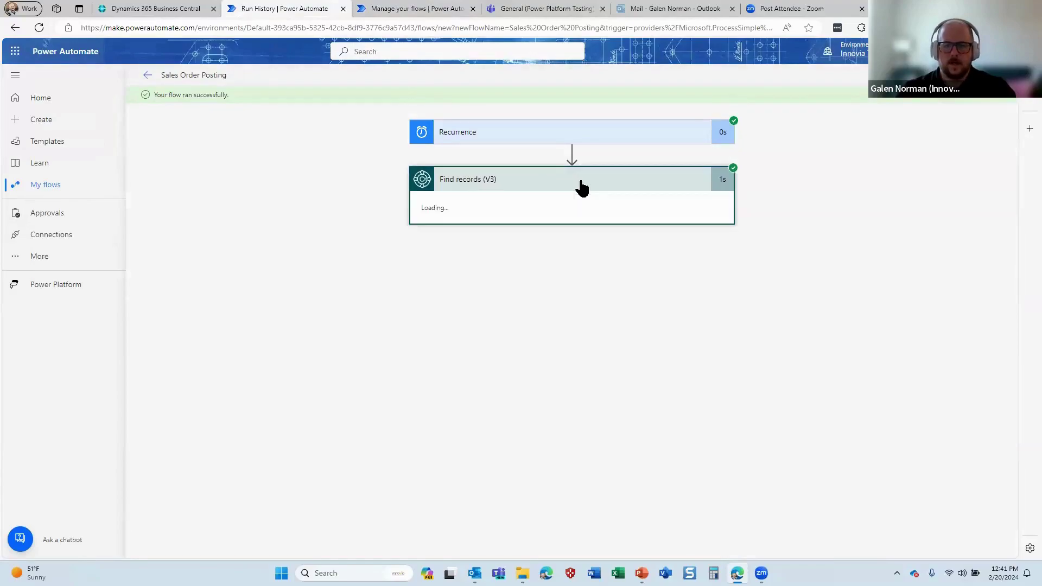
pyautogui.click(581, 187)
pyautogui.click(418, 8)
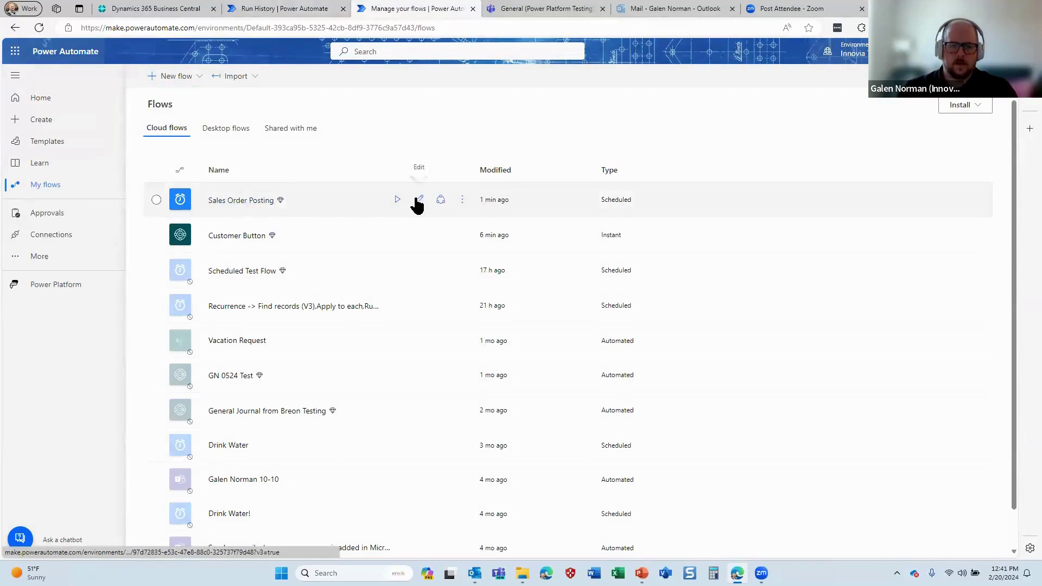
# Open the 12:40 PM Sales Order Posting run and view the Find records outputs in a new tab
pyautogui.click(266, 200)
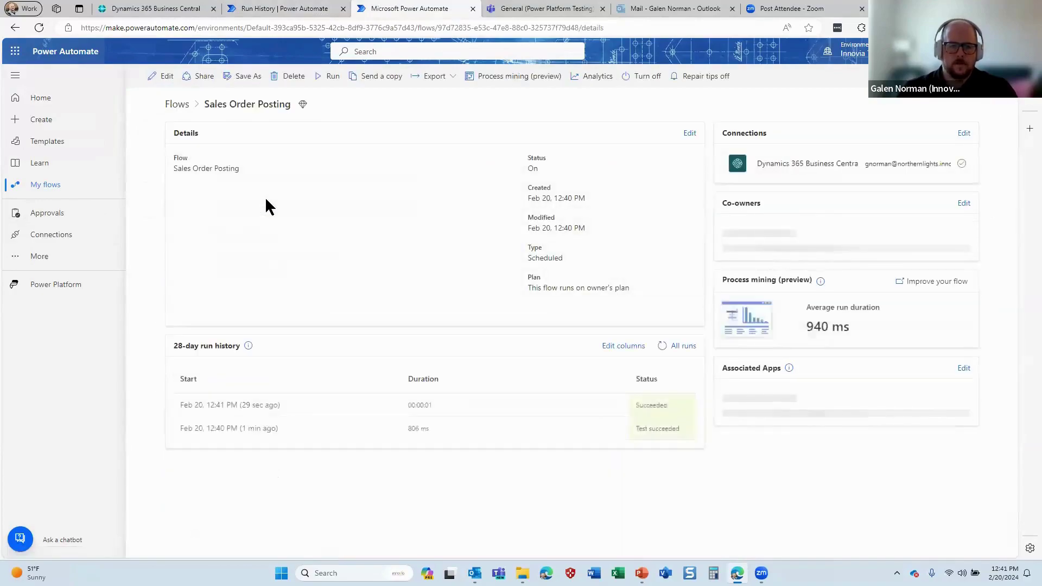
pyautogui.click(242, 428)
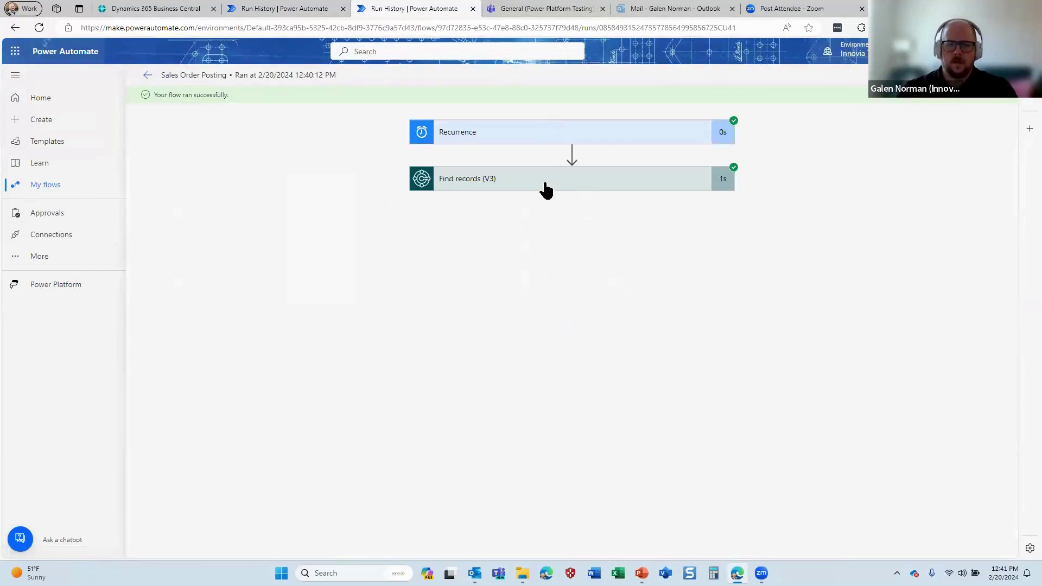
pyautogui.click(545, 187)
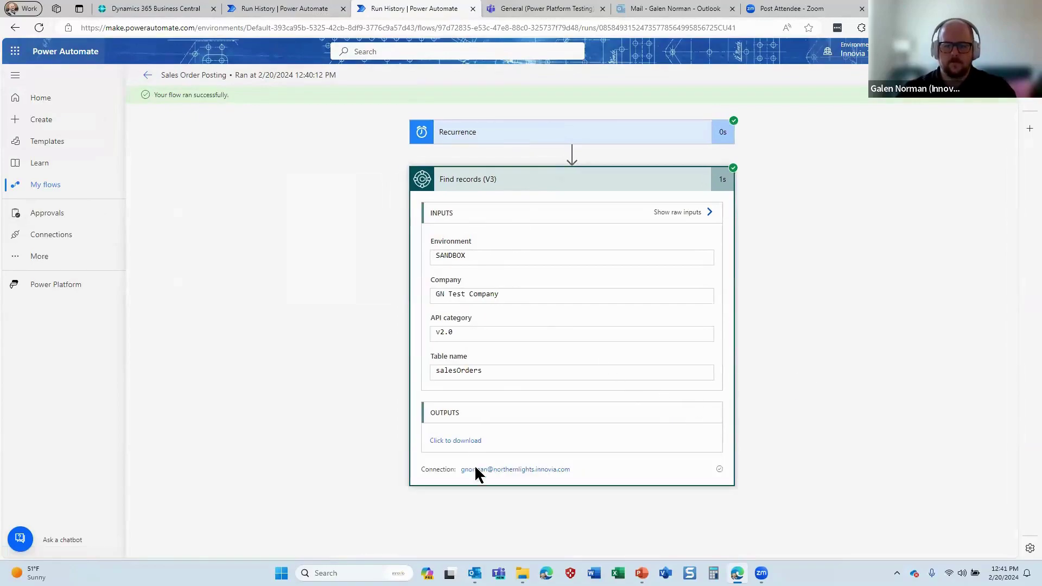
pyautogui.click(472, 442)
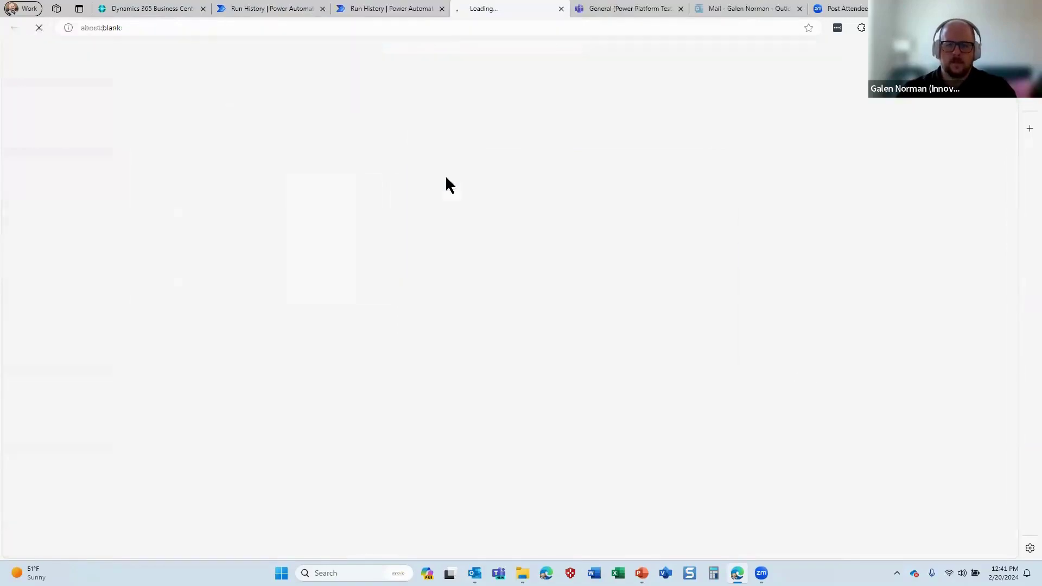
# Close the duplicate Run History tab and review the Find records JSON output
pyautogui.click(258, 8)
pyautogui.click(322, 8)
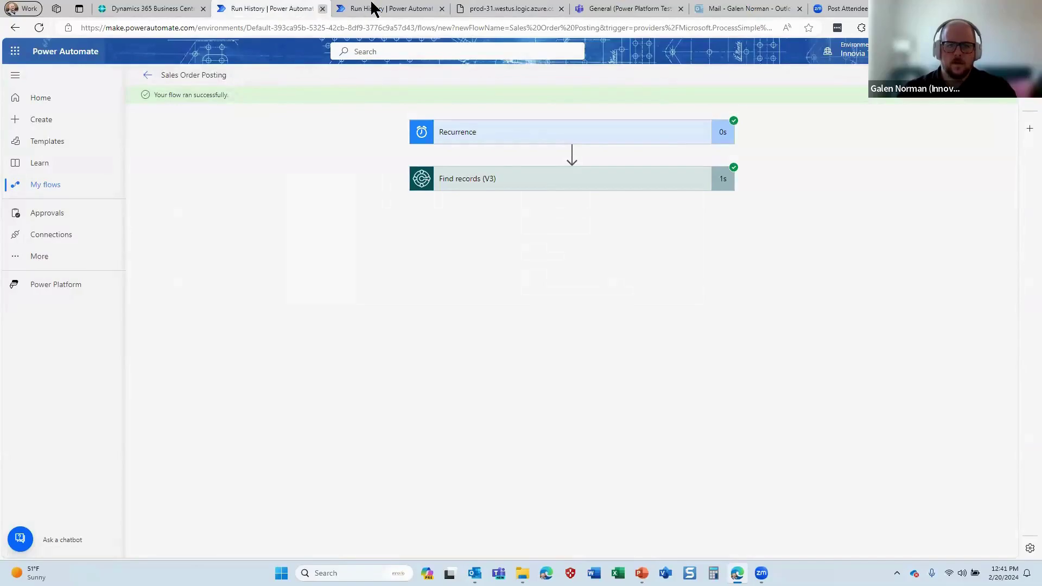
pyautogui.click(402, 8)
pyautogui.scroll(-3, 353, 103)
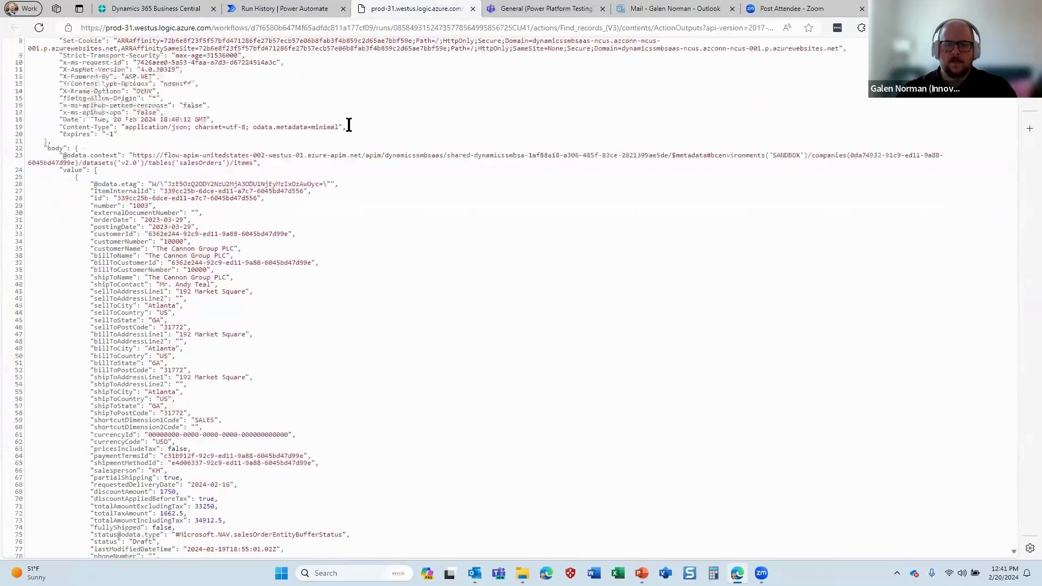
pyautogui.scroll(3, 349, 125)
pyautogui.scroll(-12, 350, 128)
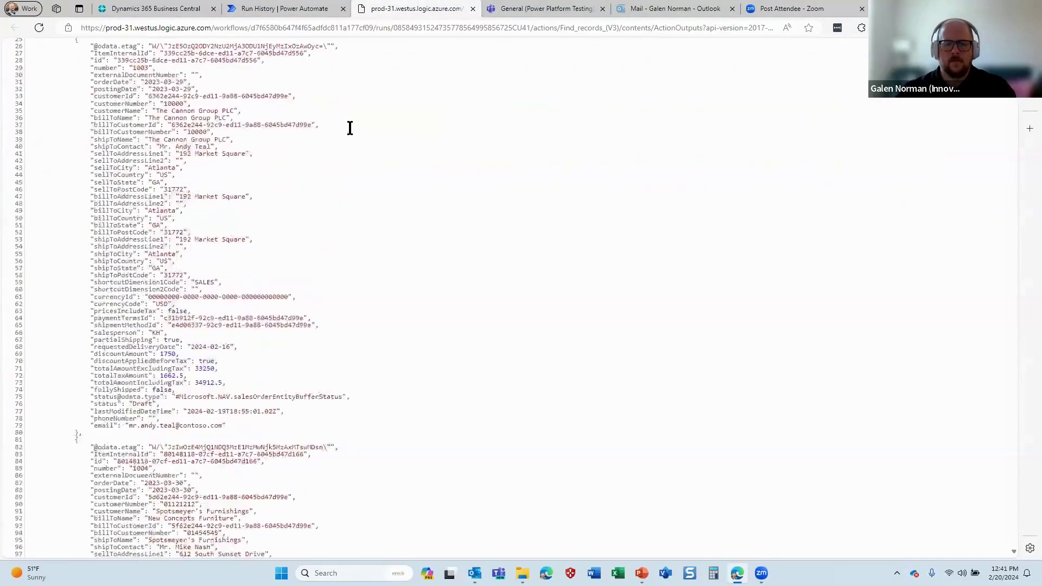
pyautogui.scroll(-20, 356, 136)
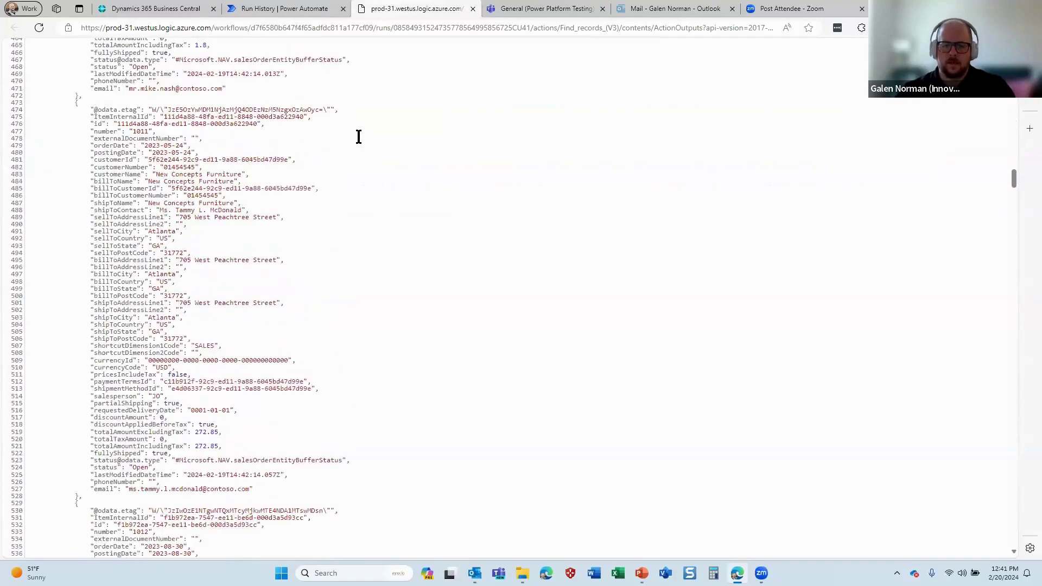
pyautogui.scroll(1, 358, 137)
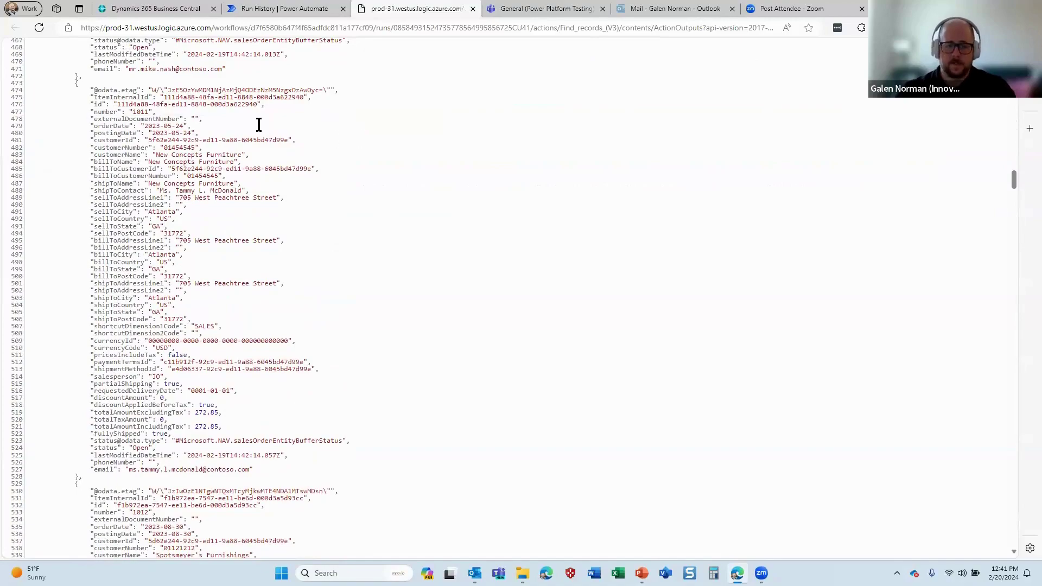
# Highlight the orderDate field in sales order 1011, then return to the flow editor
pyautogui.moveTo(91, 90); pyautogui.dragTo(346, 470)
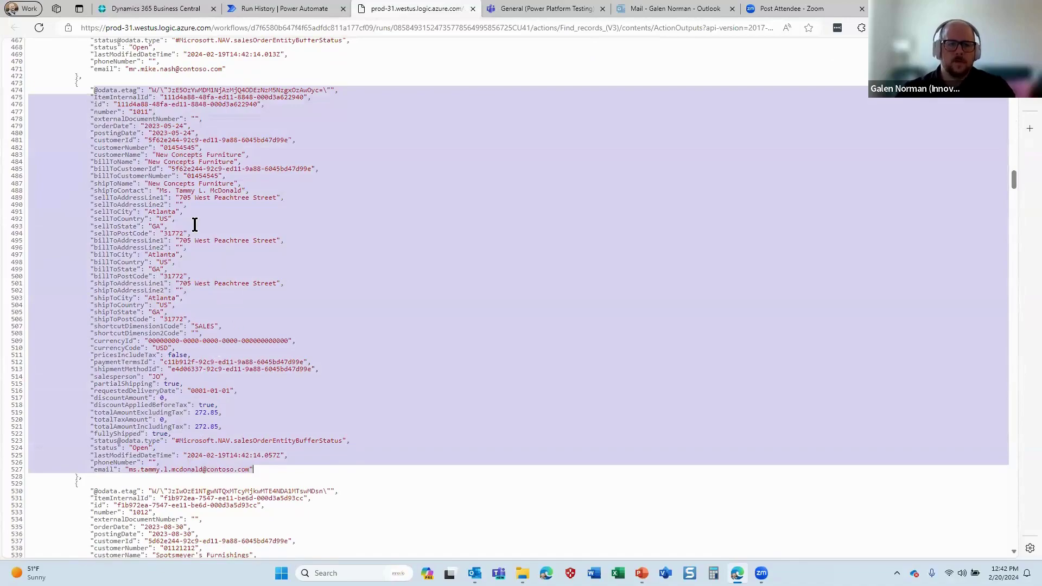
pyautogui.click(93, 127)
pyautogui.moveTo(93, 127); pyautogui.dragTo(131, 127)
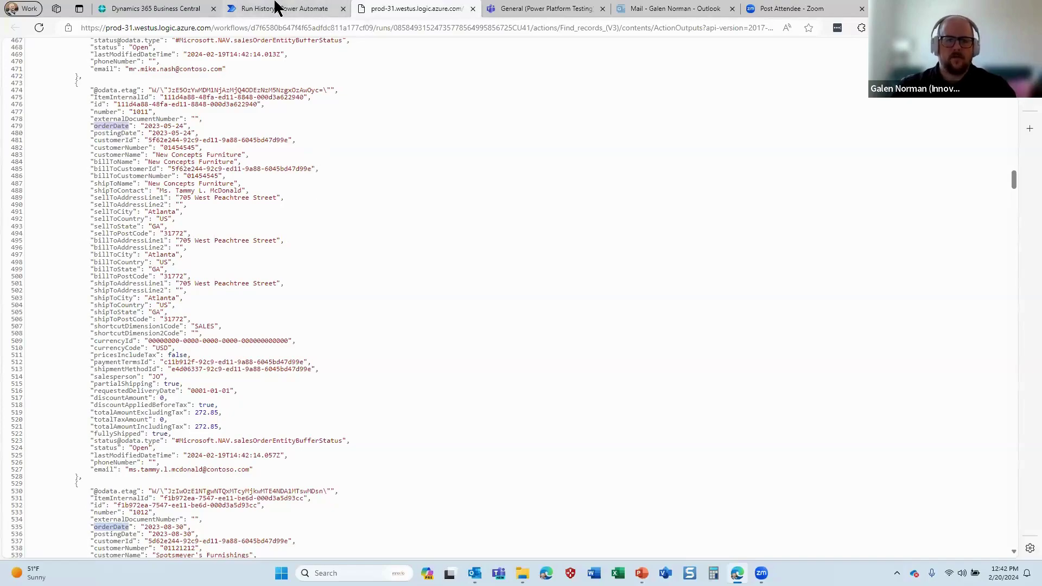
pyautogui.click(279, 8)
pyautogui.hotkey('alt', 'Left')
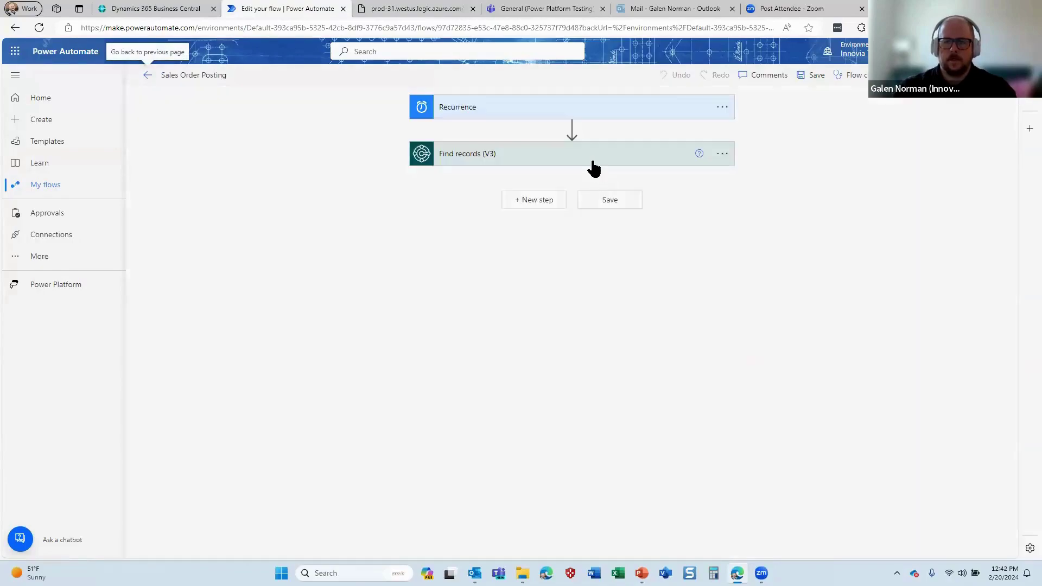
# Give Find records (V3) the filter query 'orderDate eq 2024-02-20' and save the flow
pyautogui.click(593, 160)
pyautogui.click(478, 263)
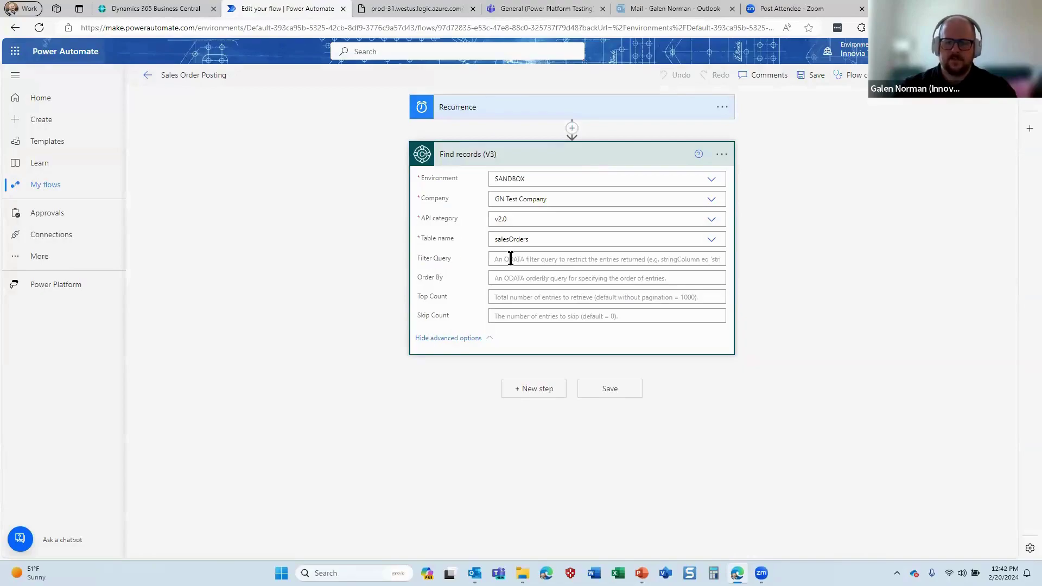
pyautogui.click(166, 7)
pyautogui.click(399, 8)
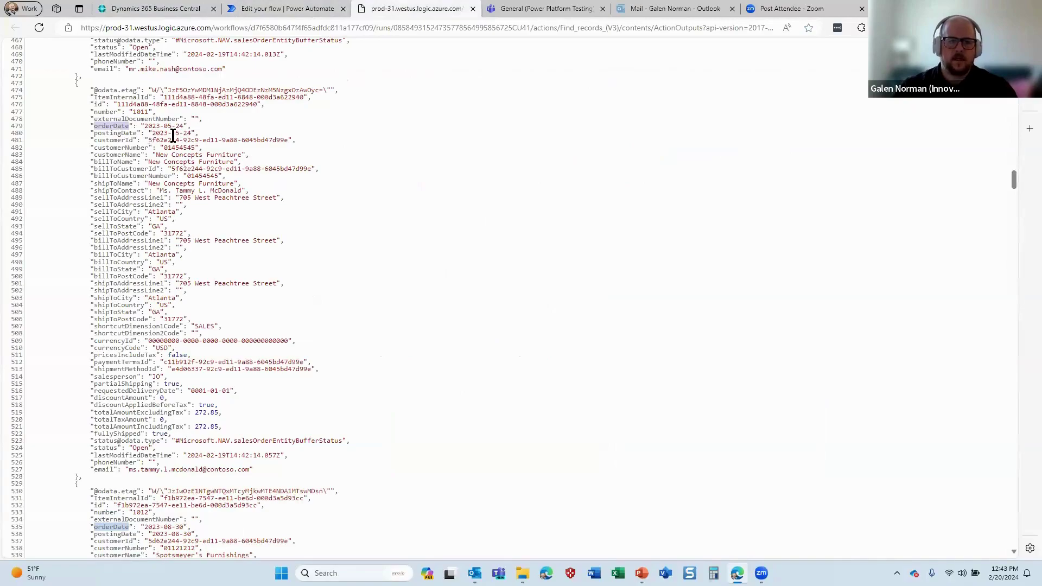
pyautogui.hotkey('ctrl', 'shift', 'Tab')
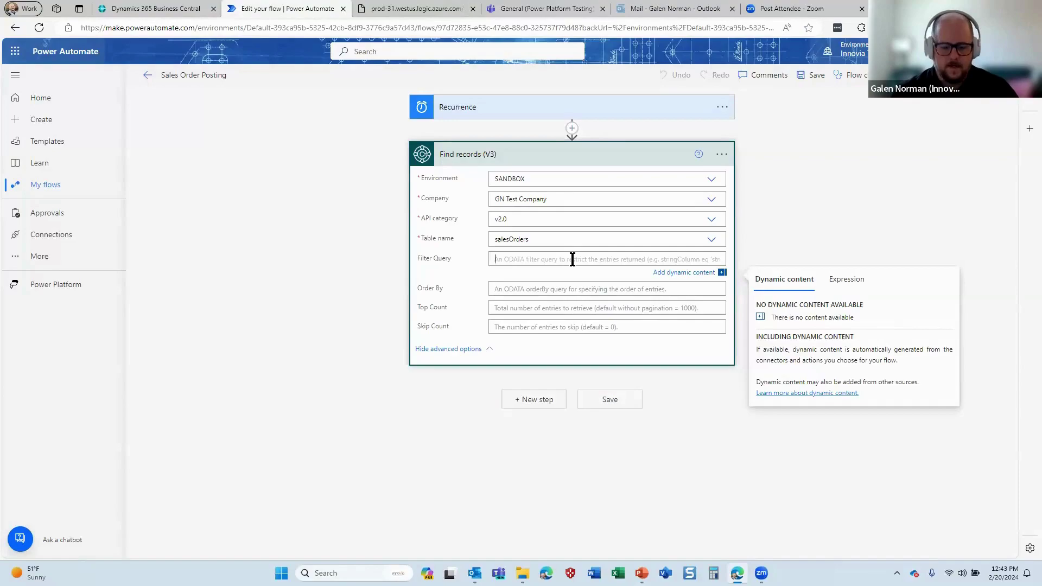
pyautogui.write('orderDate eq 2024-02-20')
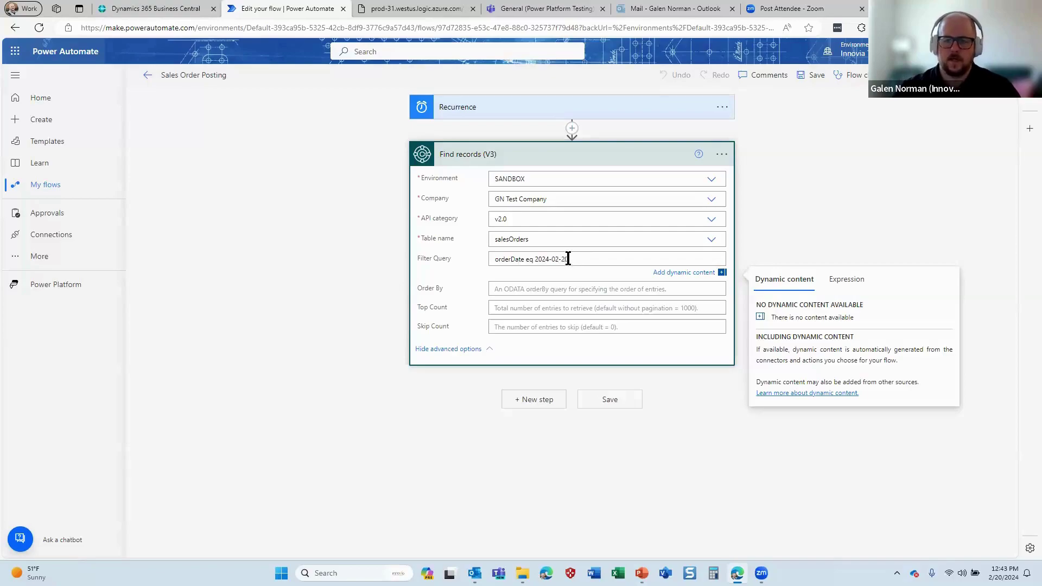
pyautogui.click(619, 406)
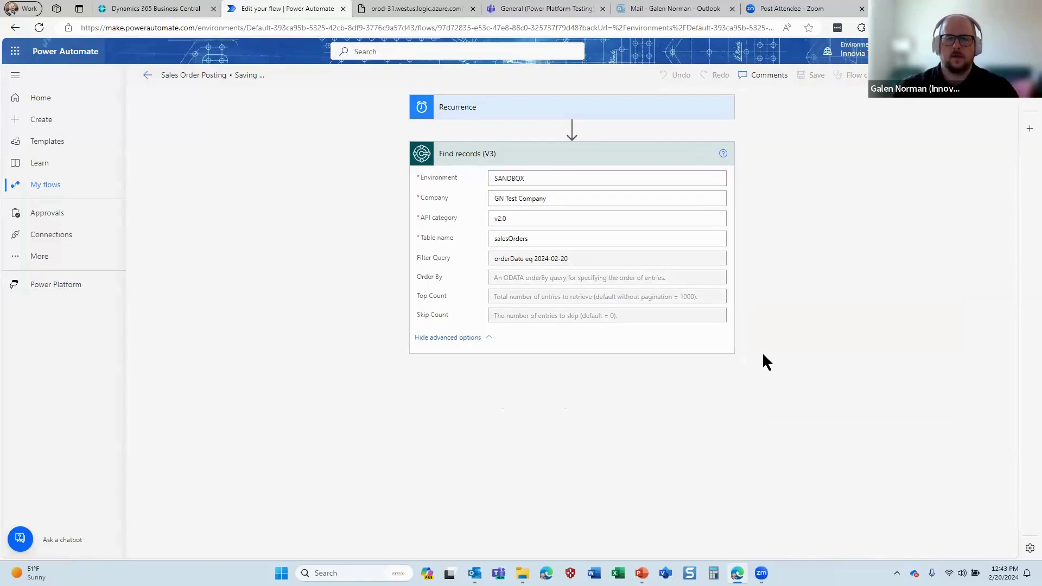
# Manually test the filtered flow and open the Find records output showing an empty value array
pyautogui.click(918, 75)
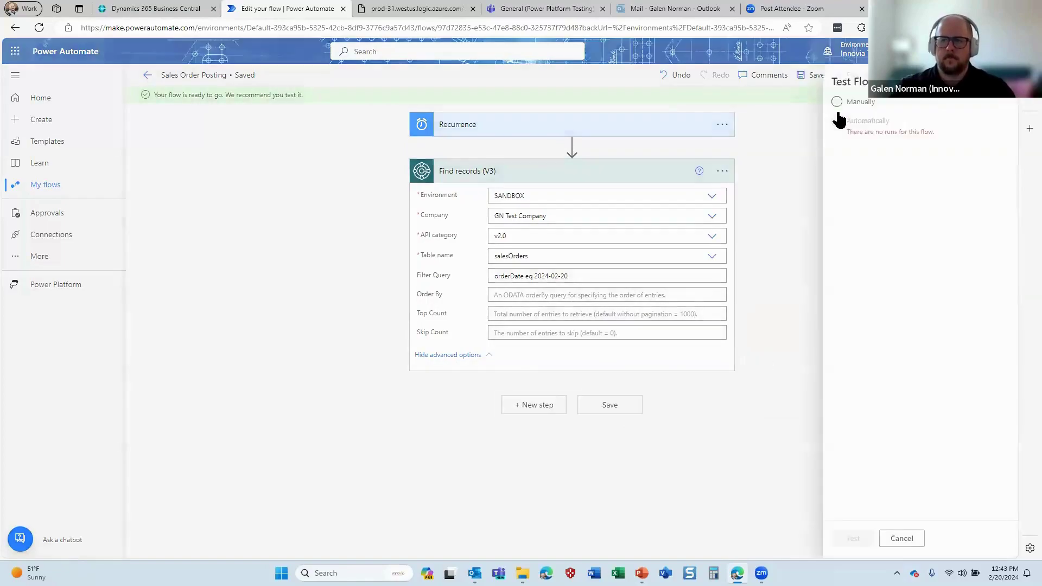
pyautogui.click(839, 102)
pyautogui.click(846, 538)
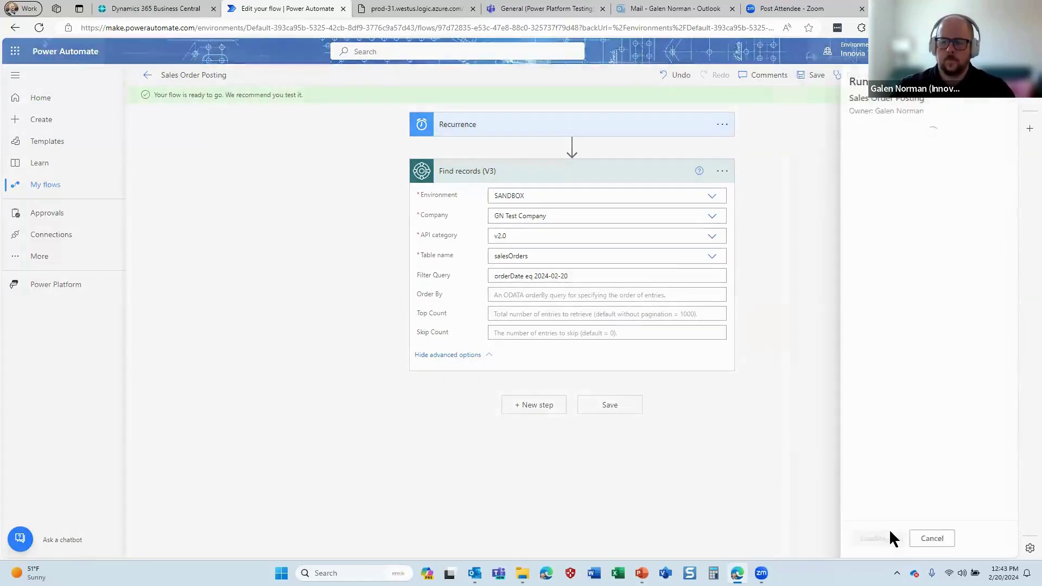
pyautogui.click(871, 538)
pyautogui.click(864, 539)
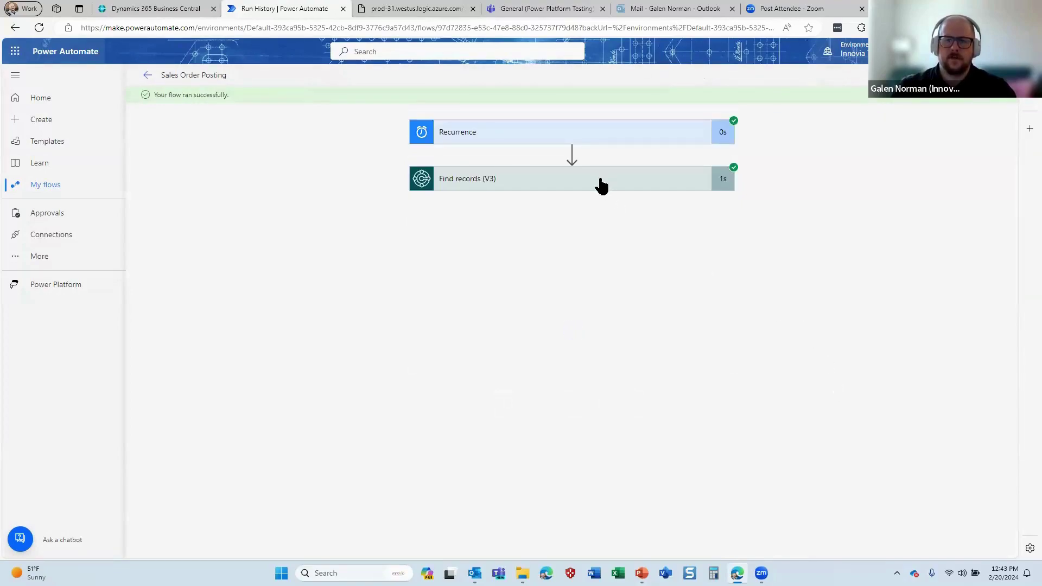
pyautogui.click(598, 175)
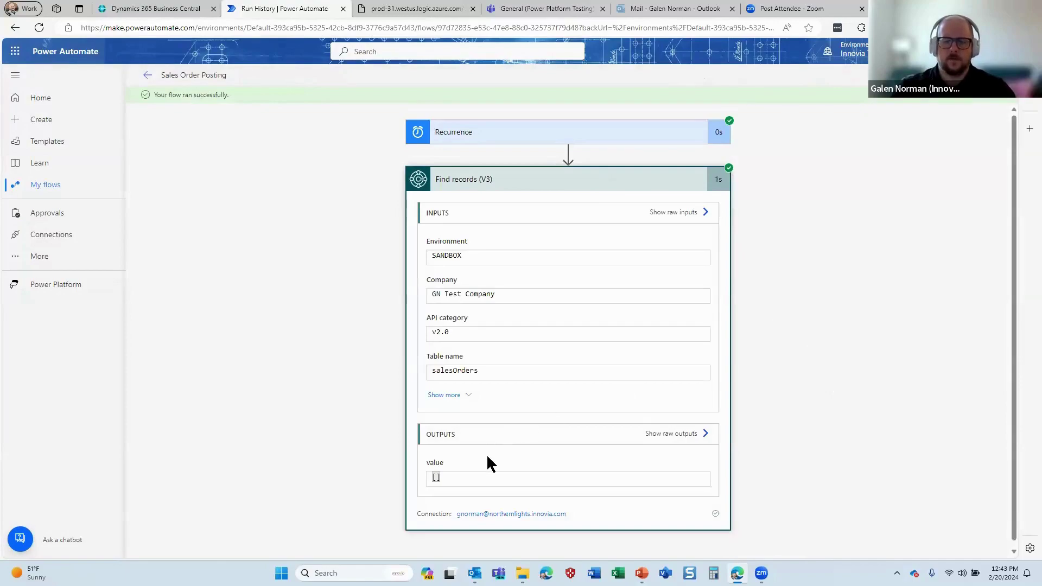
pyautogui.click(459, 466)
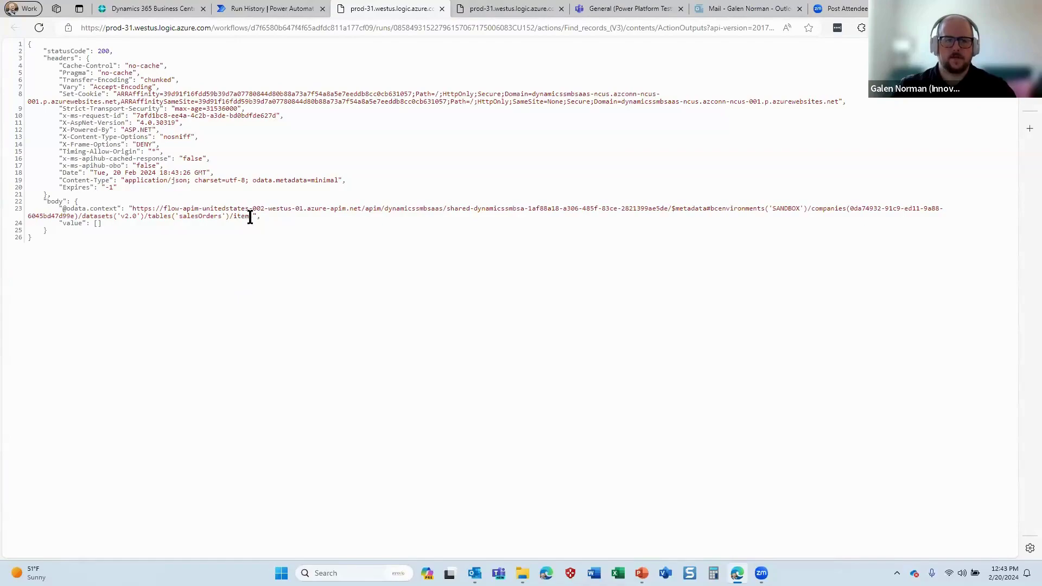
# Create a new sales order for customer Progressive Home Furnishings from today's Sales Orders list
pyautogui.hotkey('ctrl', '1')
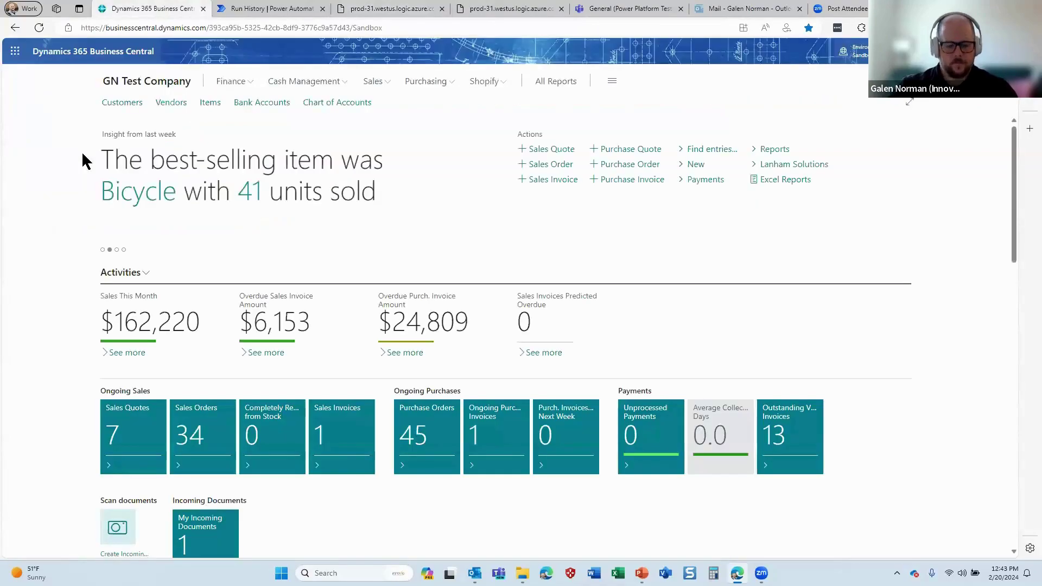
pyautogui.hotkey('alt', 'q')
pyautogui.write('sal ord')
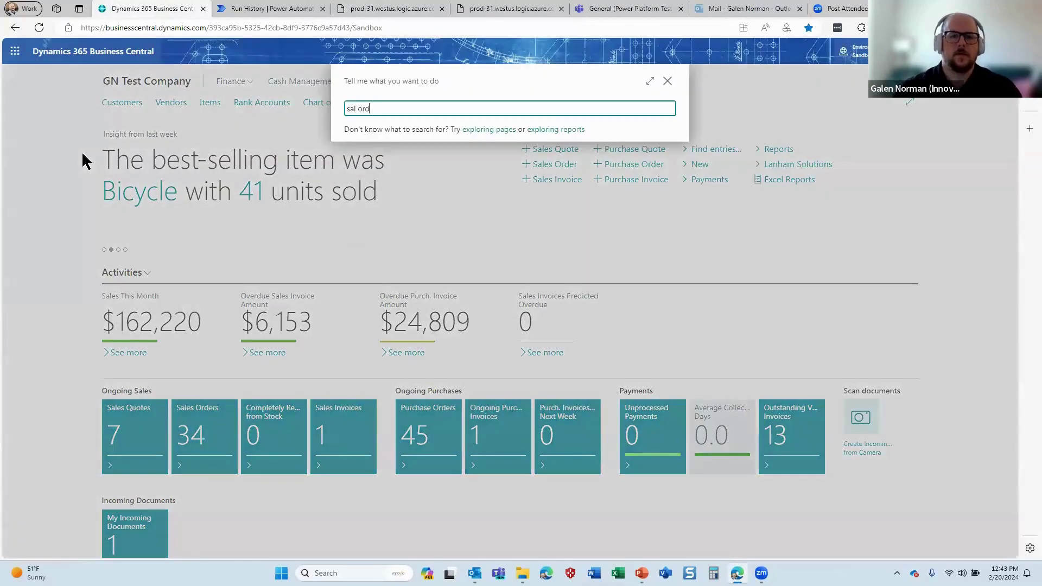
pyautogui.click(385, 217)
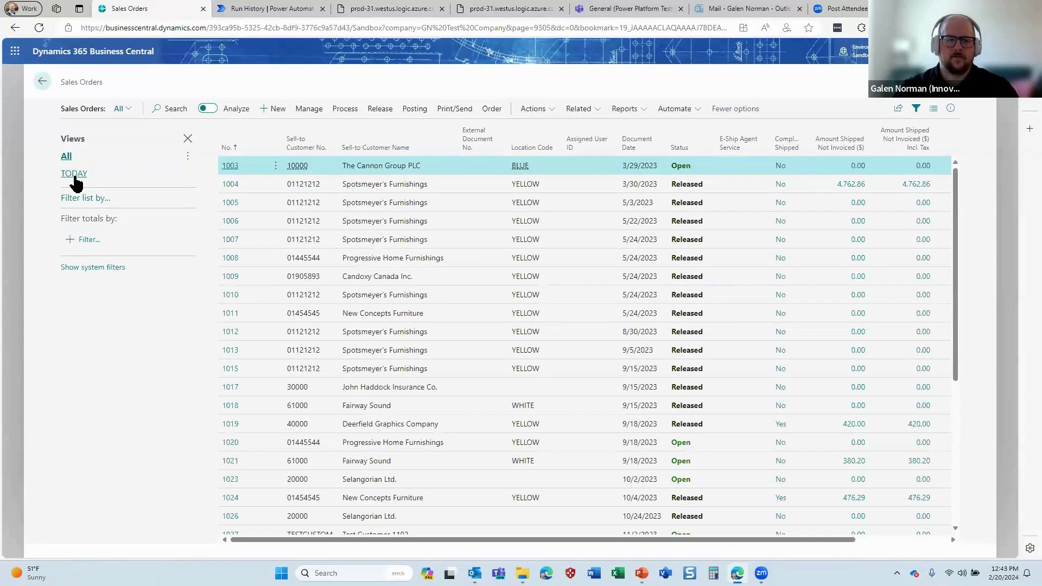
pyautogui.click(75, 175)
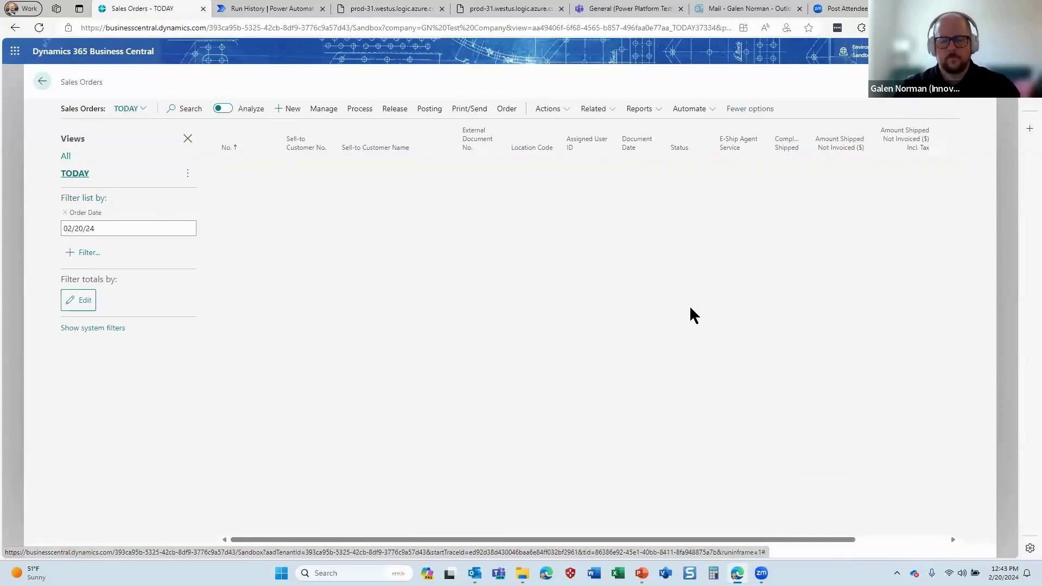
pyautogui.click(291, 109)
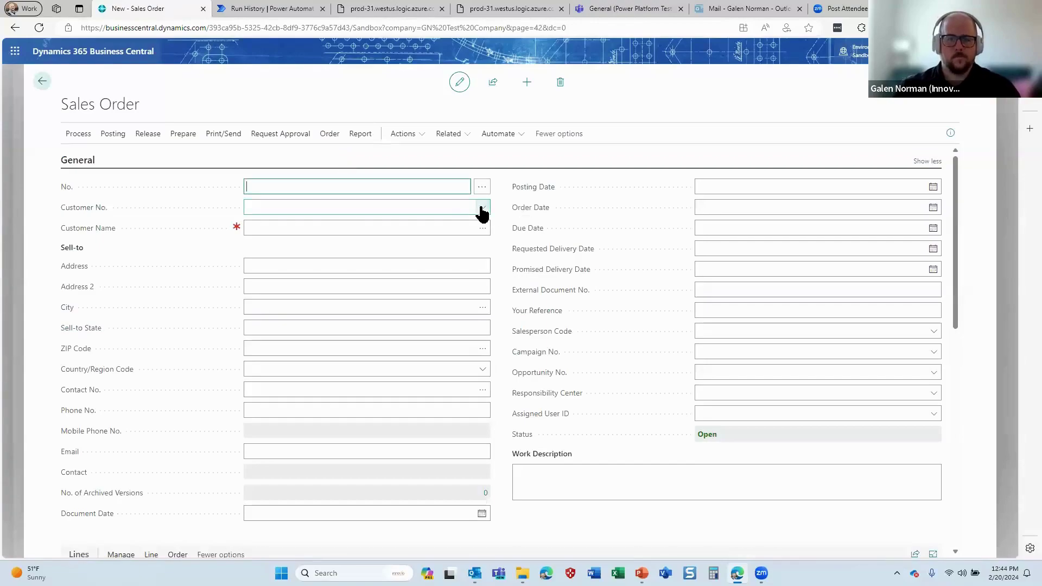
pyautogui.click(479, 212)
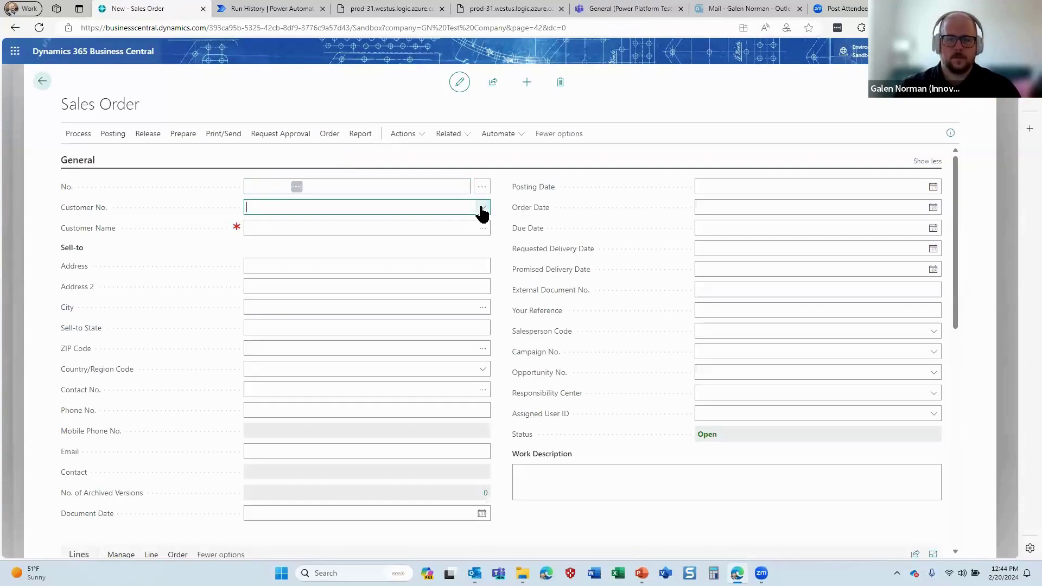
pyautogui.click(481, 209)
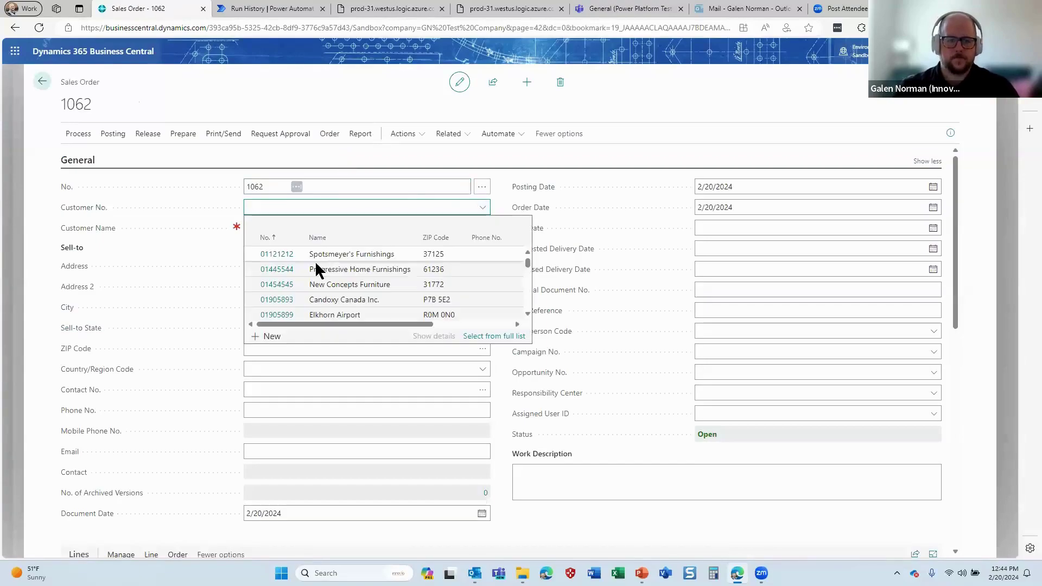
pyautogui.click(318, 268)
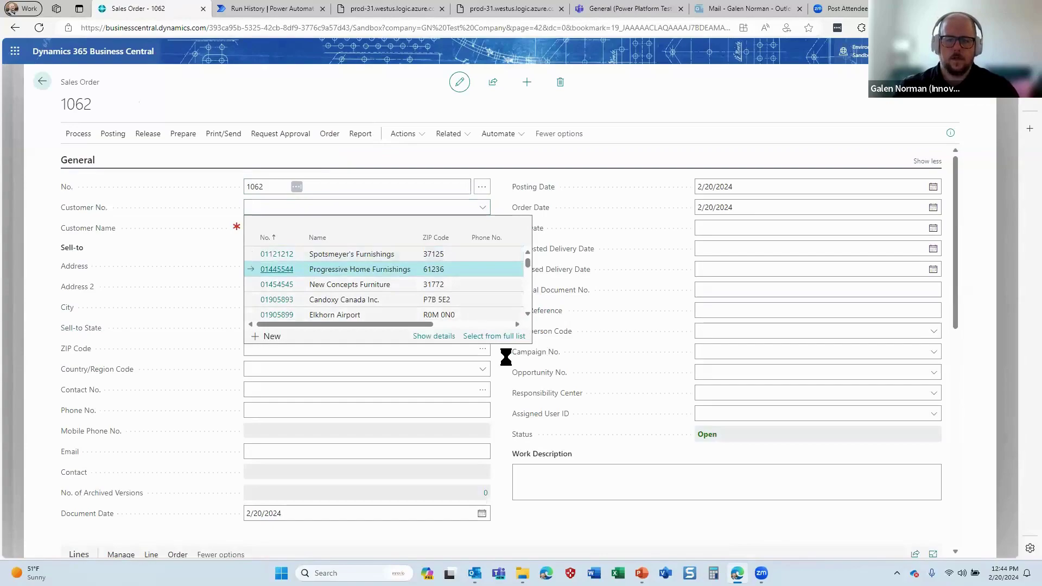
pyautogui.scroll(-5, 505, 355)
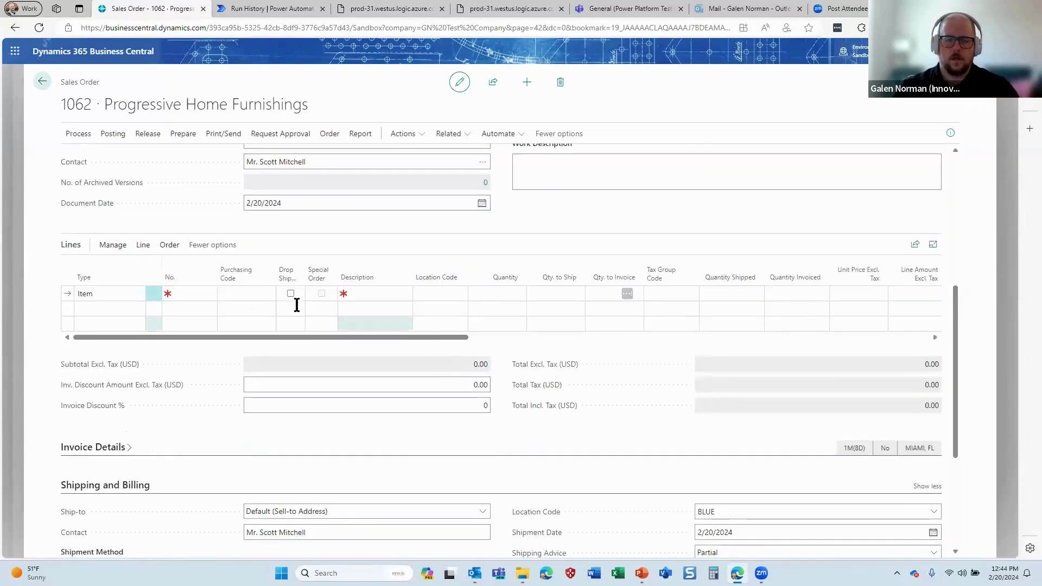
# Add a line for item 1000 Bicycle, quantity 1, tax group NONTAXABLE, and close order 1062
pyautogui.click(212, 295)
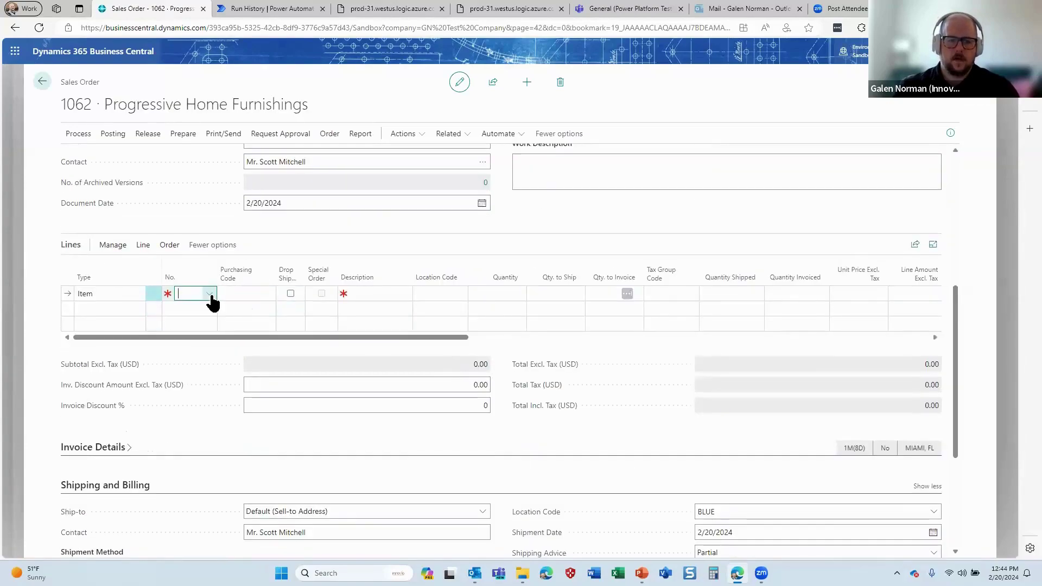
pyautogui.click(210, 294)
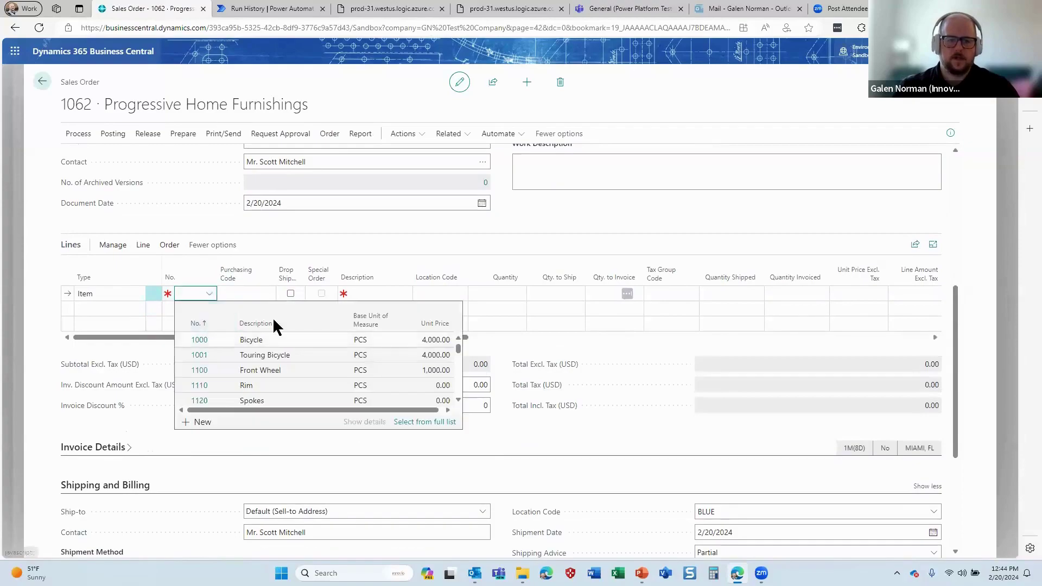
pyautogui.press('Down')
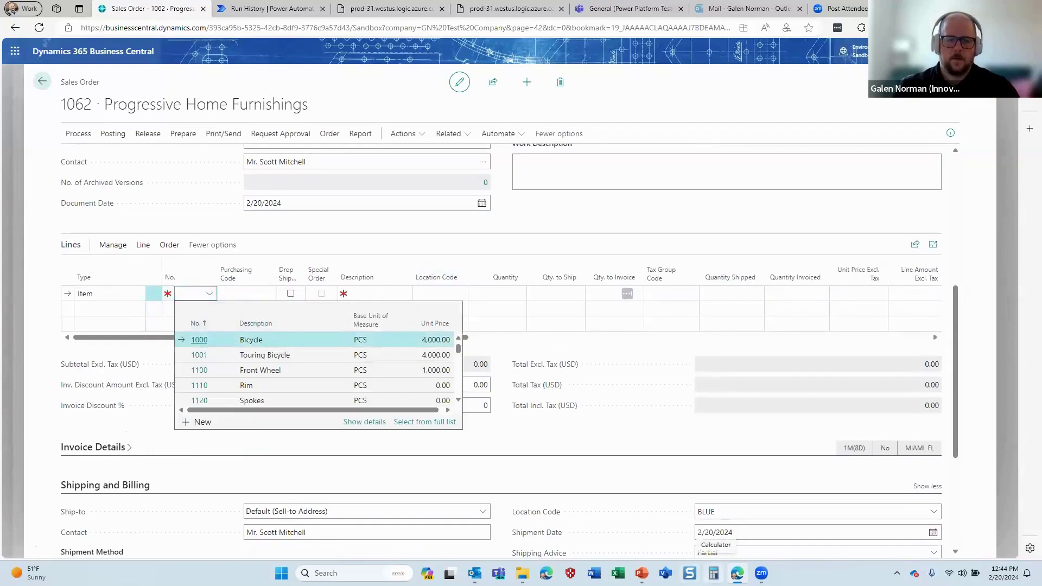
pyautogui.press('Return')
pyautogui.click(509, 291)
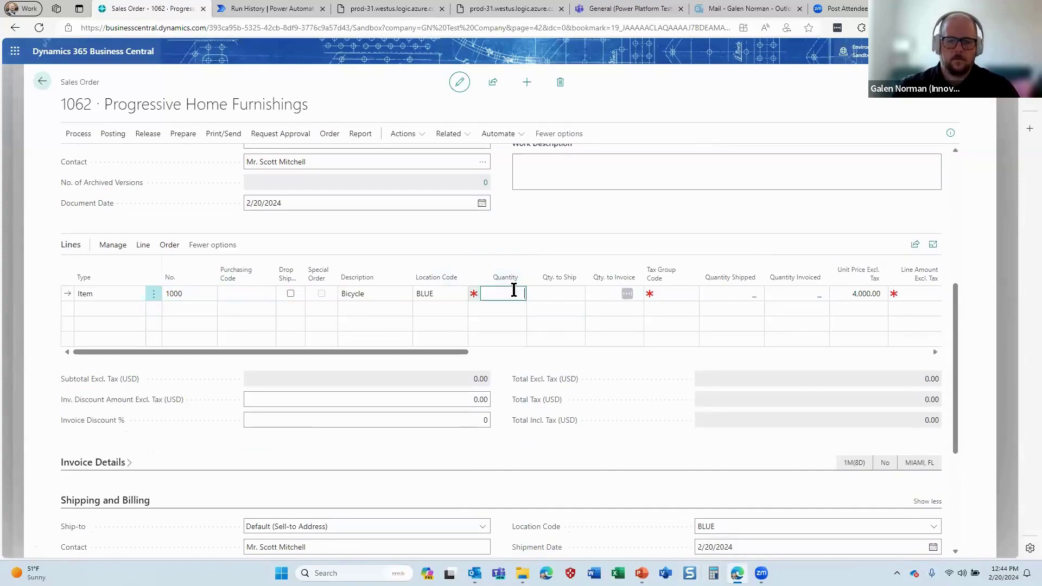
pyautogui.press('Tab')
pyautogui.press('Tab')
pyautogui.press('Tab')
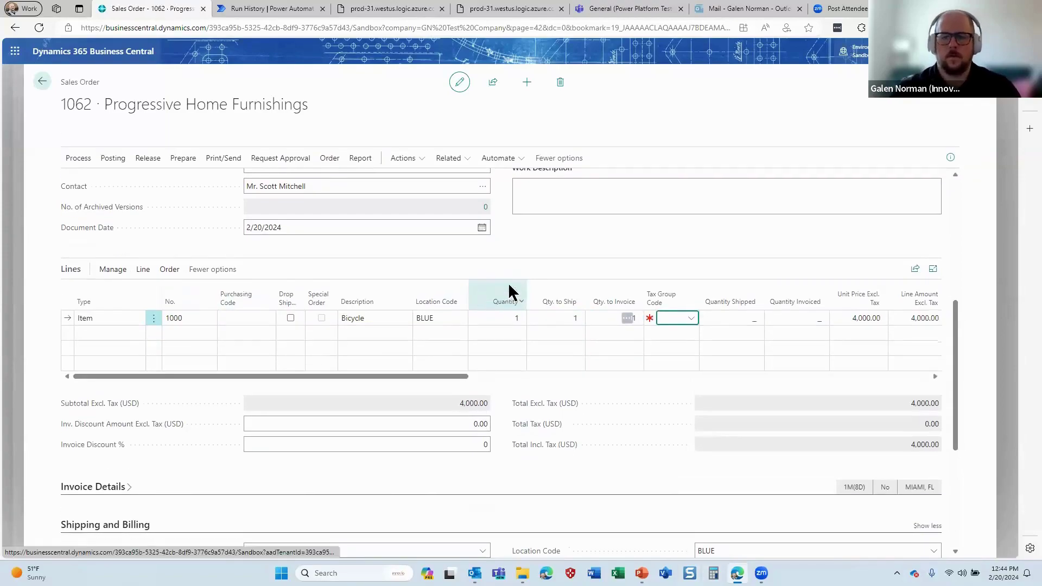
pyautogui.write('non')
pyautogui.press('Tab')
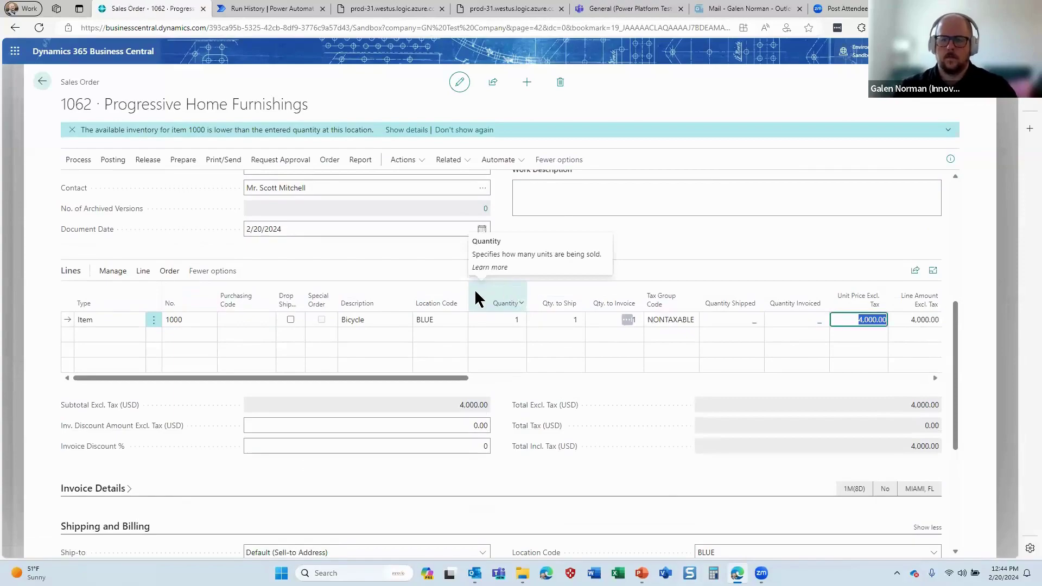
pyautogui.scroll(5, 473, 285)
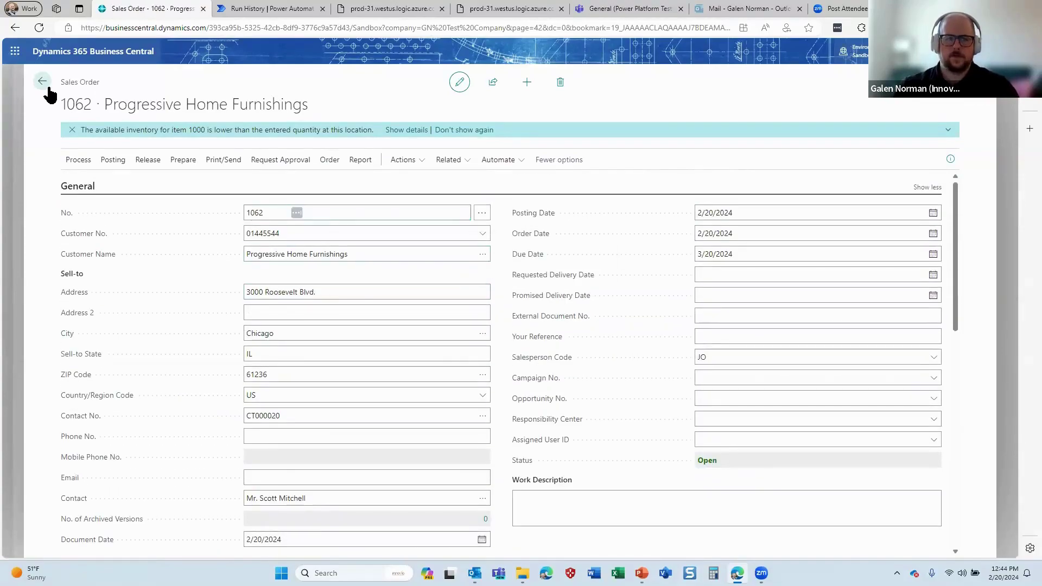
pyautogui.click(42, 81)
# Re-run a manual test of the Sales Order Posting flow
pyautogui.click(242, 9)
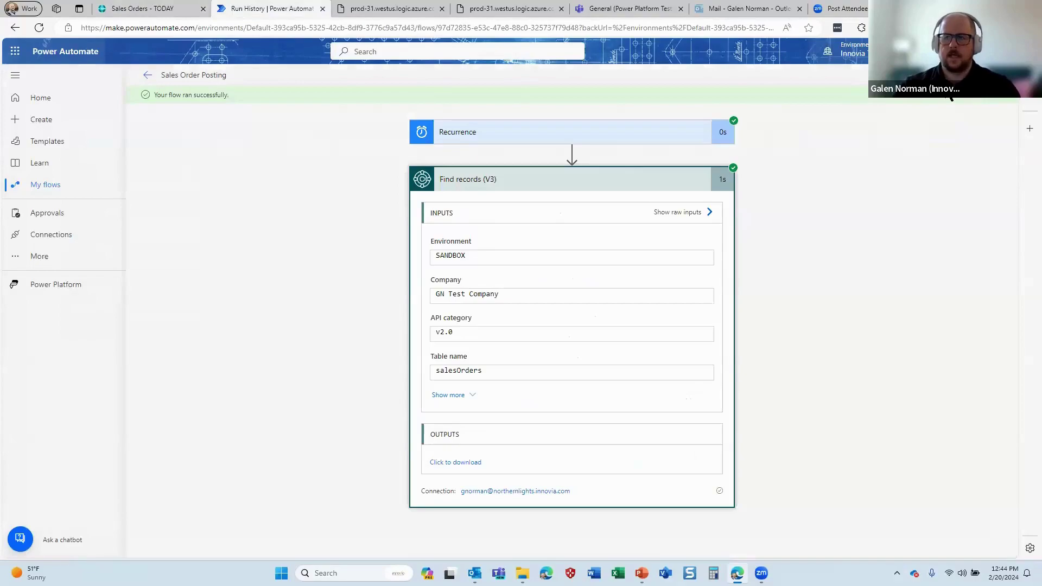
pyautogui.click(891, 76)
pyautogui.click(891, 76)
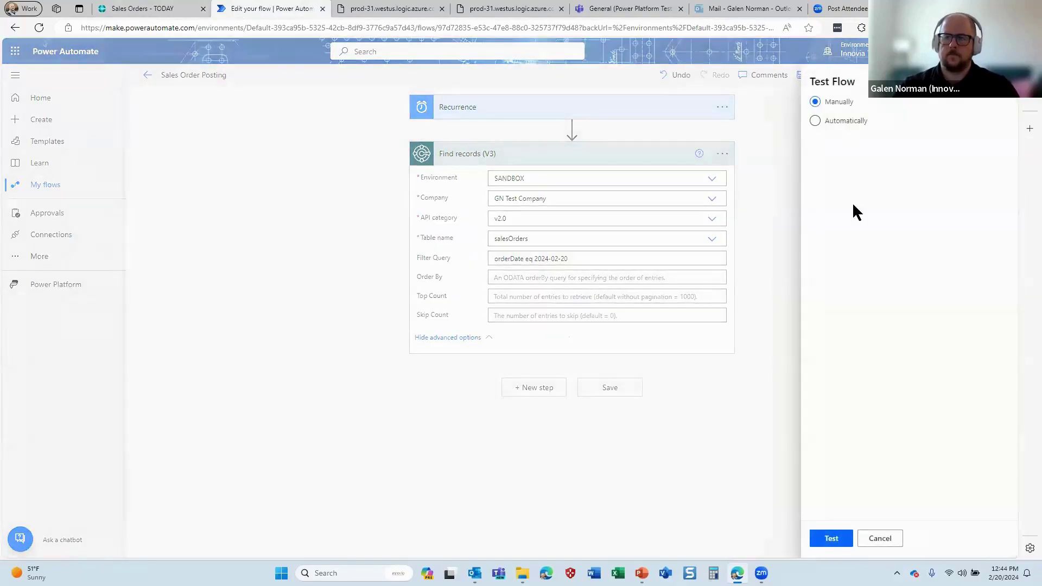
pyautogui.click(839, 542)
pyautogui.click(867, 543)
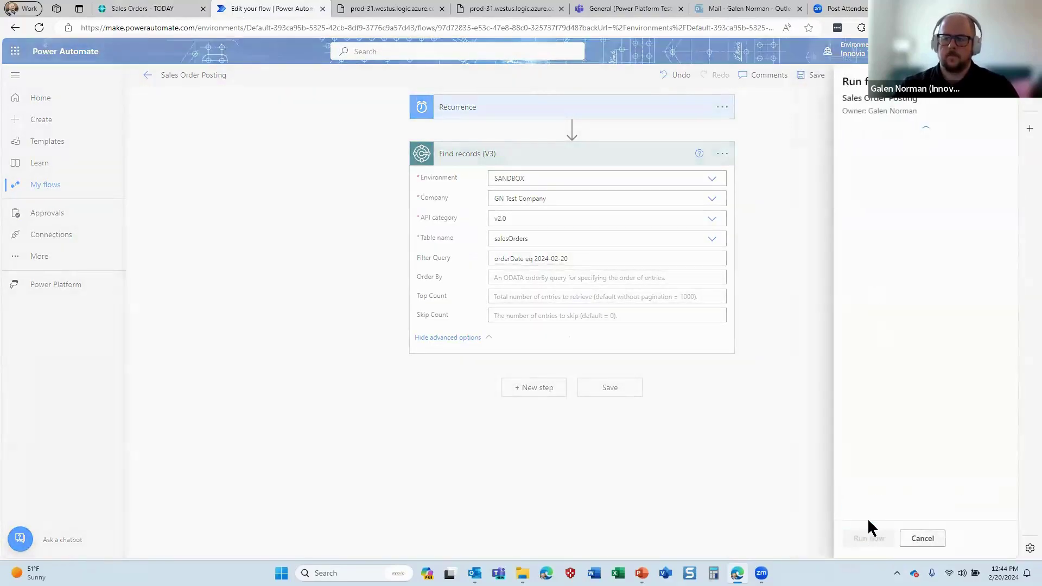
pyautogui.click(864, 540)
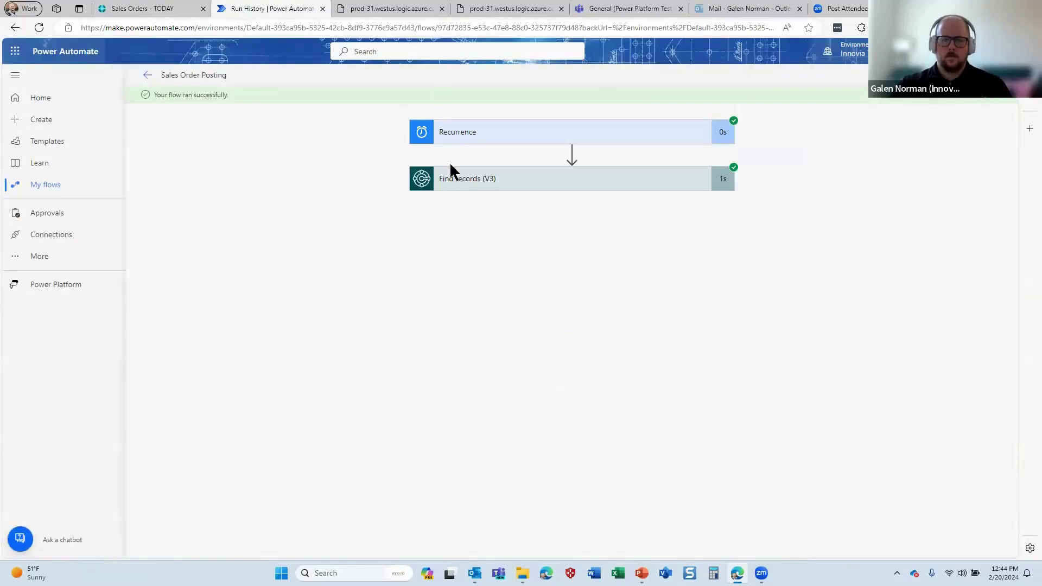
# Verify that the Find records output returns sales order 1062, then reopen the flow for editing
pyautogui.click(463, 183)
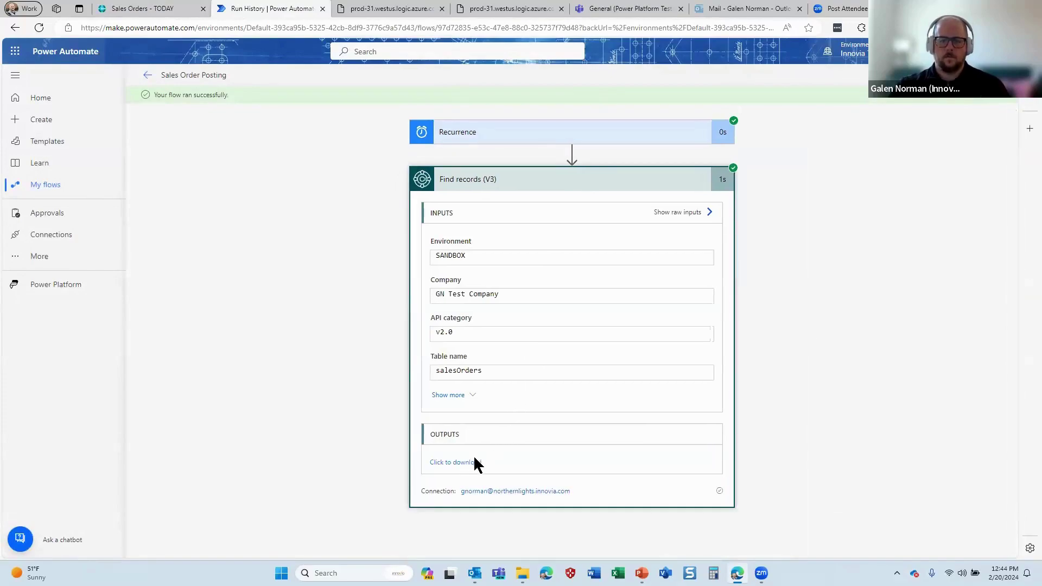
pyautogui.click(473, 462)
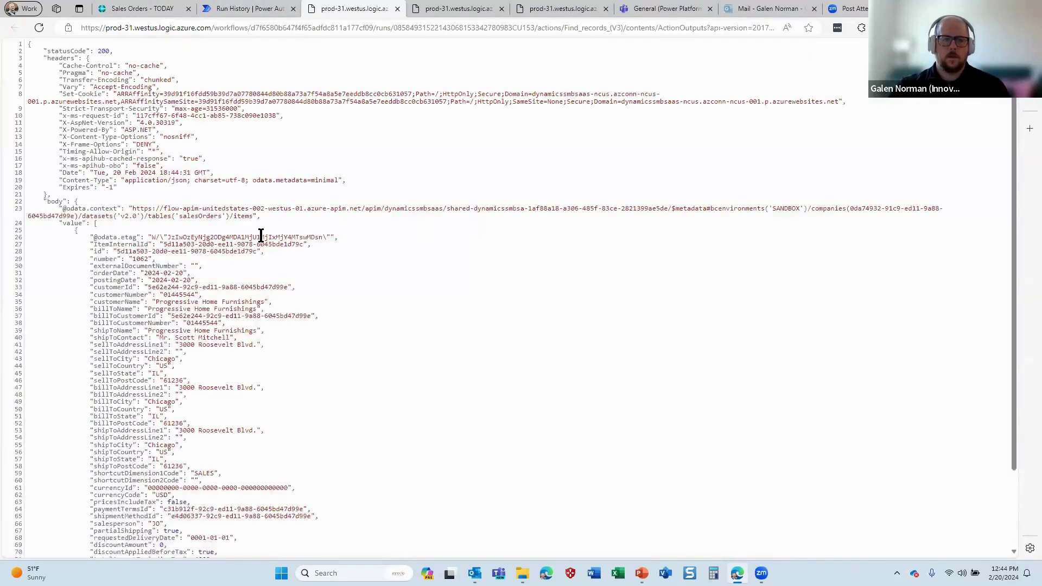
pyautogui.scroll(-2, 201, 206)
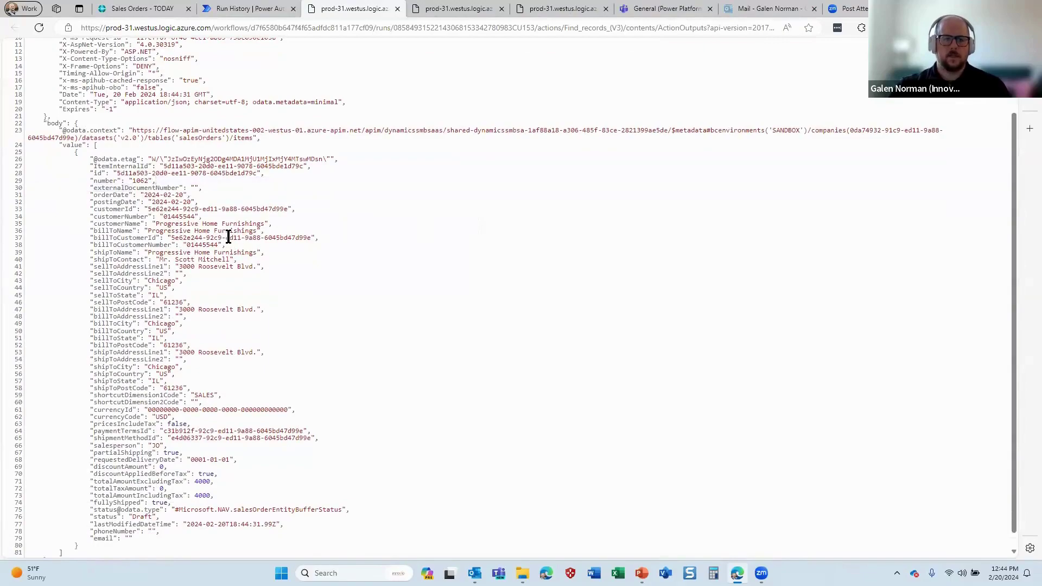
pyautogui.click(120, 8)
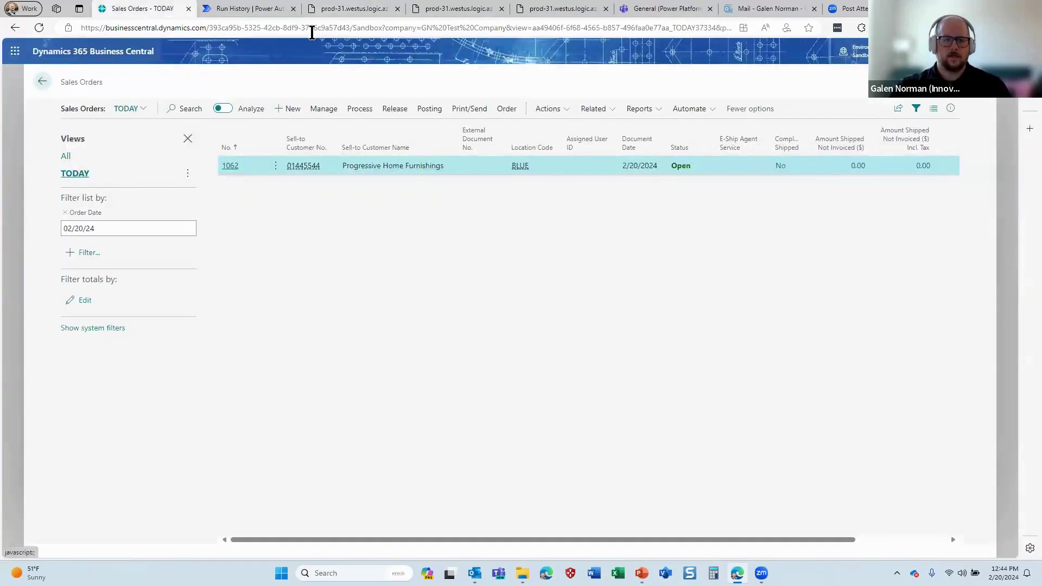
pyautogui.click(246, 9)
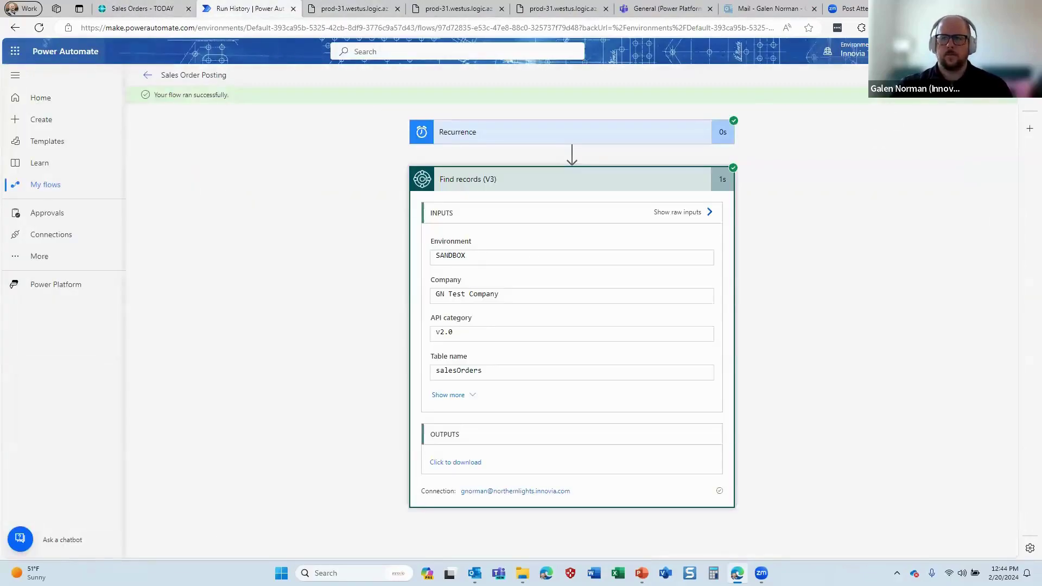
pyautogui.click(977, 75)
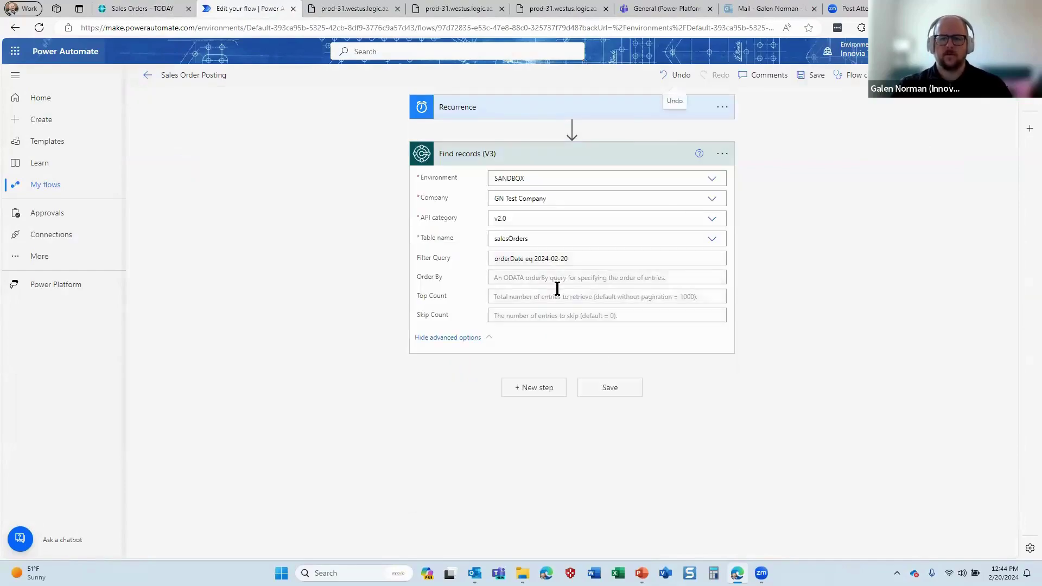
# Add a Business Central Run action (V3) step targeting SANDBOX and GN Test Company
pyautogui.click(543, 390)
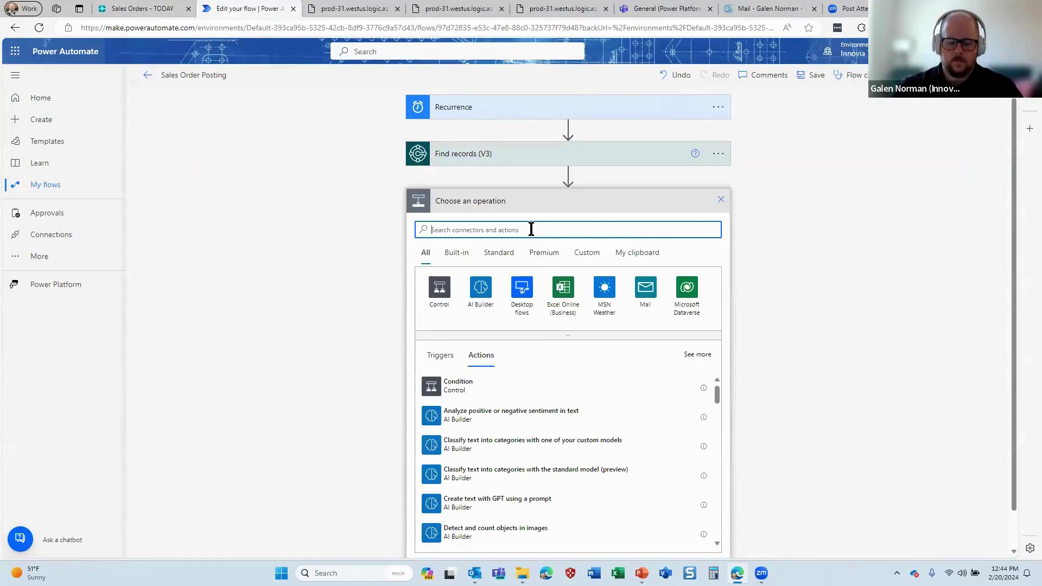
pyautogui.write('business central')
pyautogui.click(565, 288)
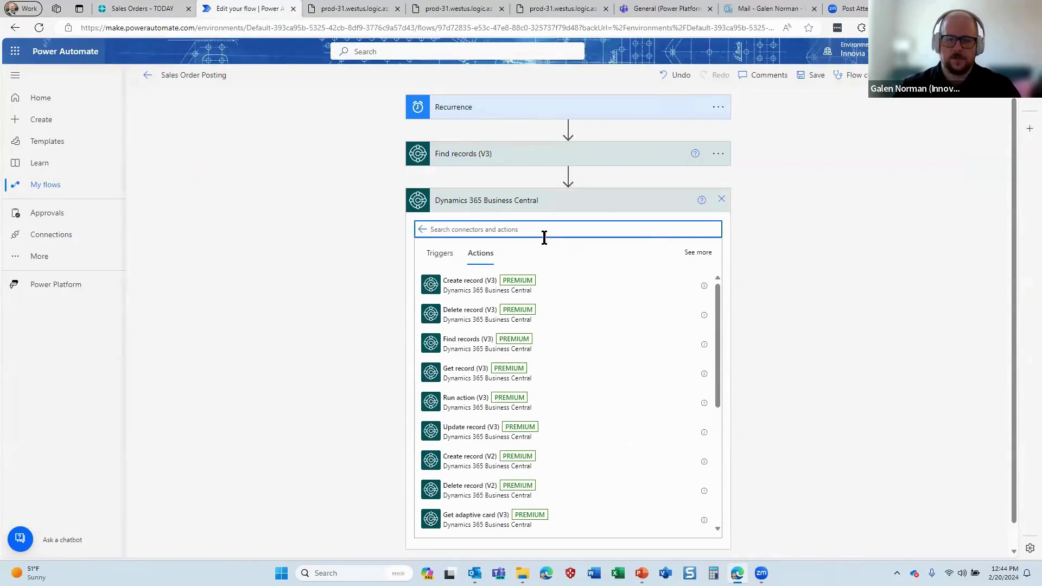
pyautogui.click(465, 401)
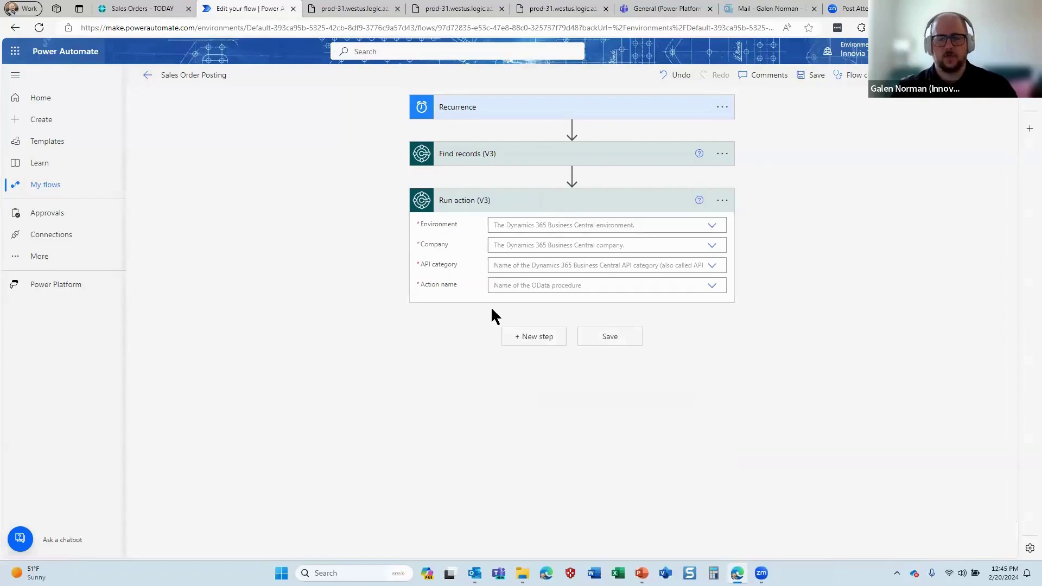
pyautogui.click(711, 230)
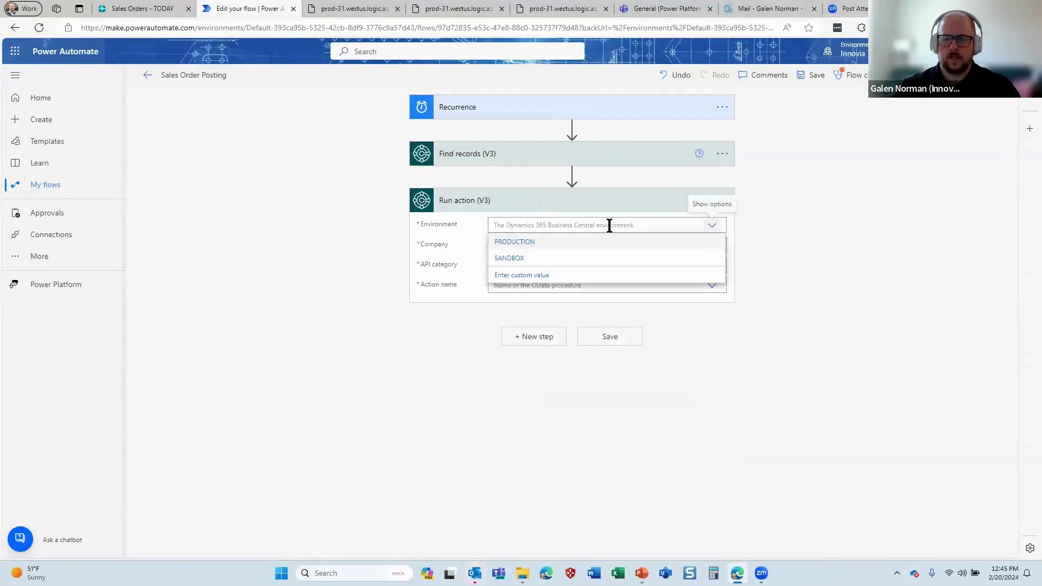
pyautogui.click(523, 256)
pyautogui.click(712, 247)
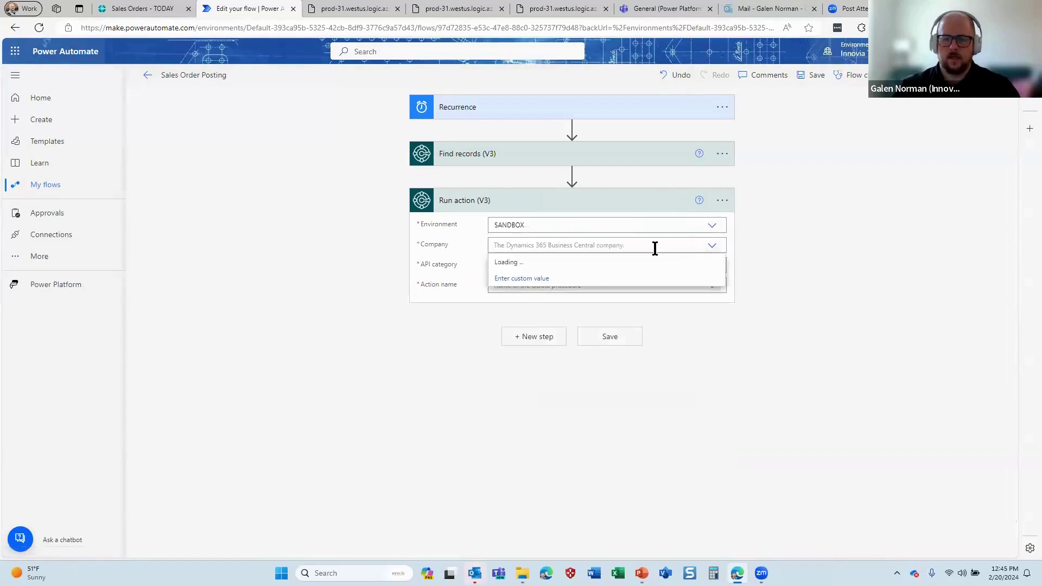
pyautogui.click(526, 296)
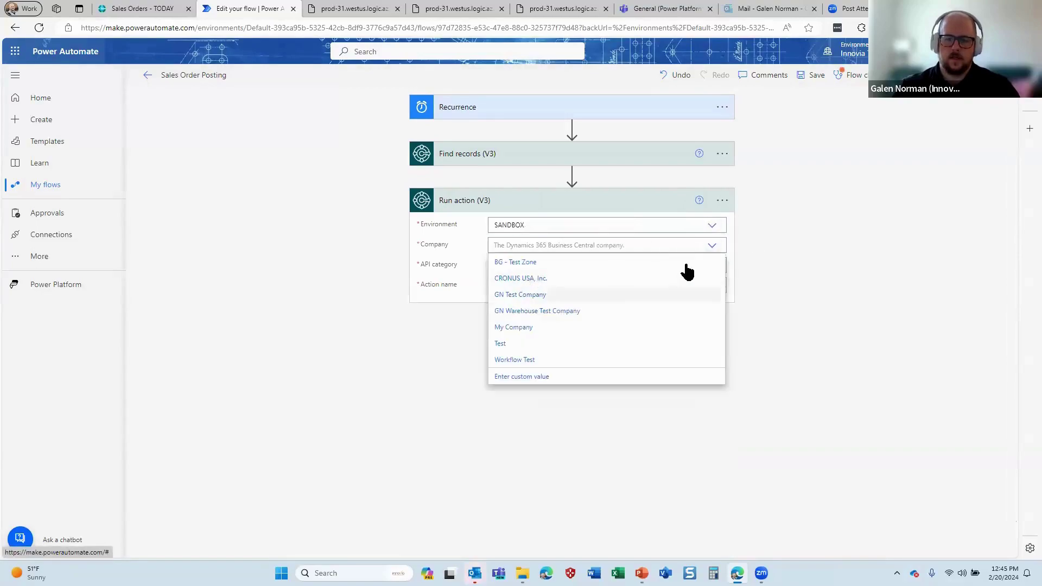
# Set API v2.0 action salesOrder-shipAndInvoice with each found order's Id, and save the flow
pyautogui.click(711, 269)
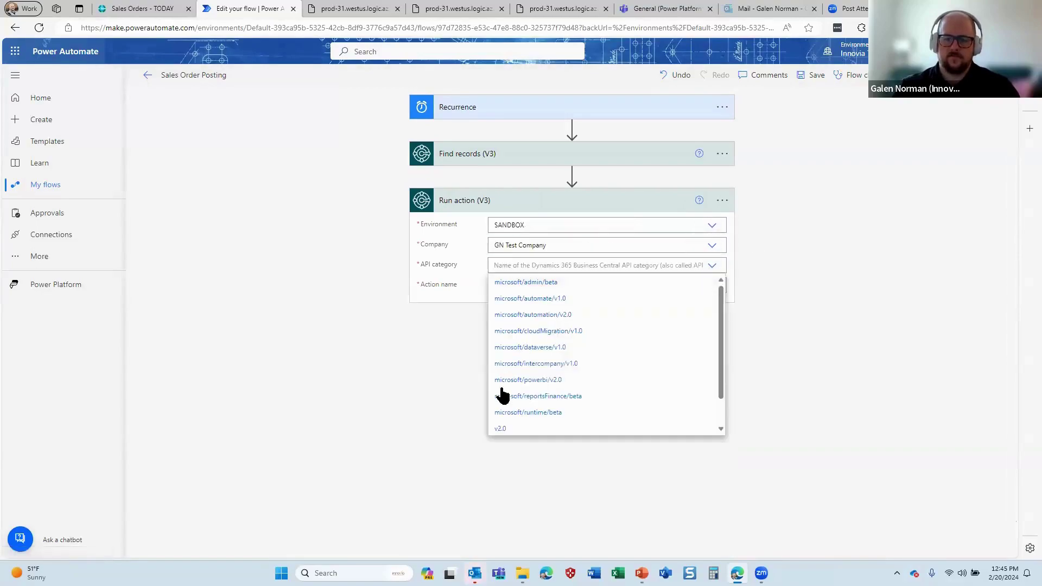
pyautogui.click(502, 429)
pyautogui.click(712, 288)
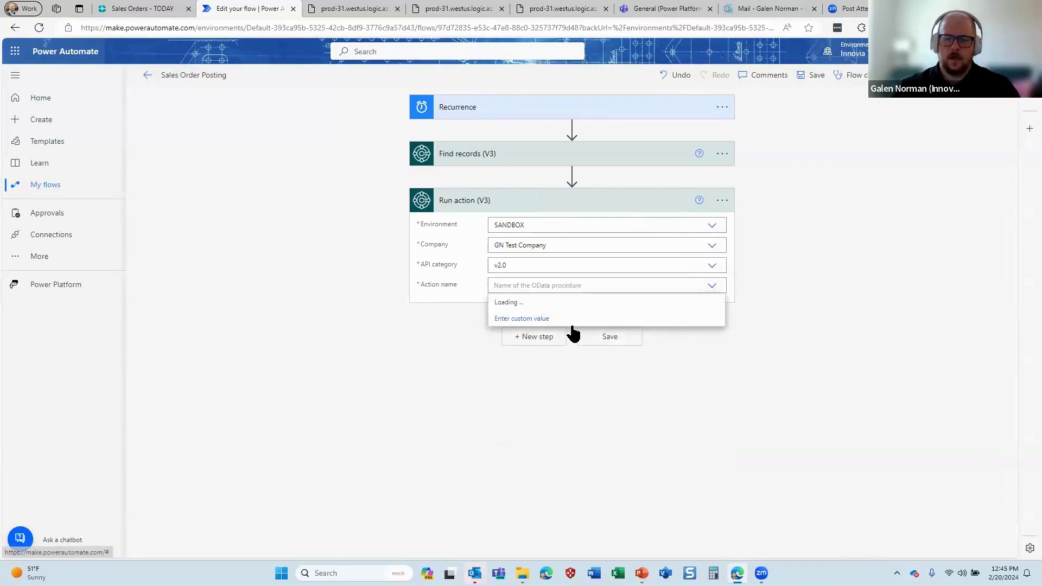
pyautogui.scroll(-5, 574, 347)
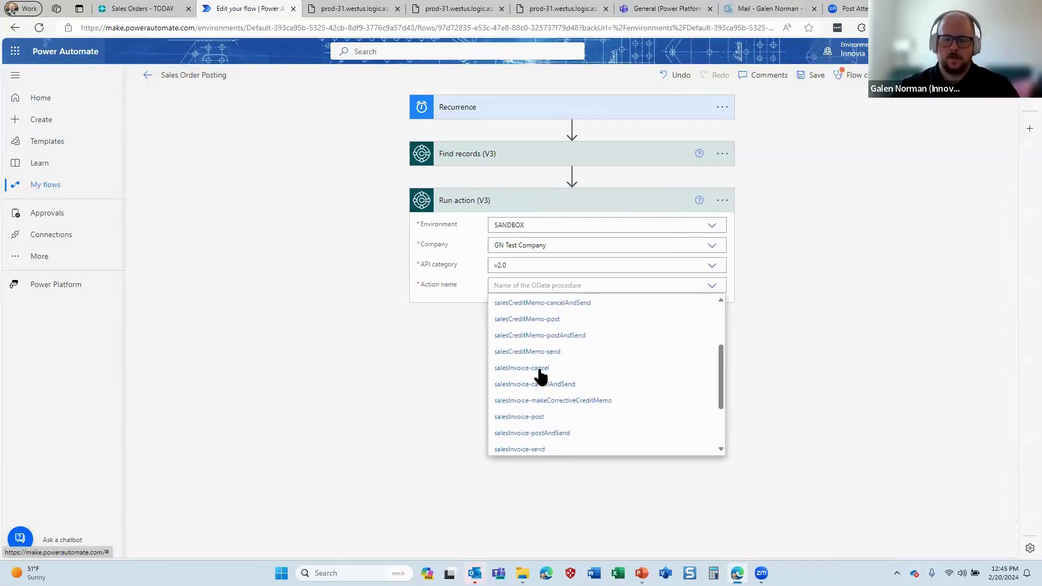
pyautogui.scroll(-2, 535, 402)
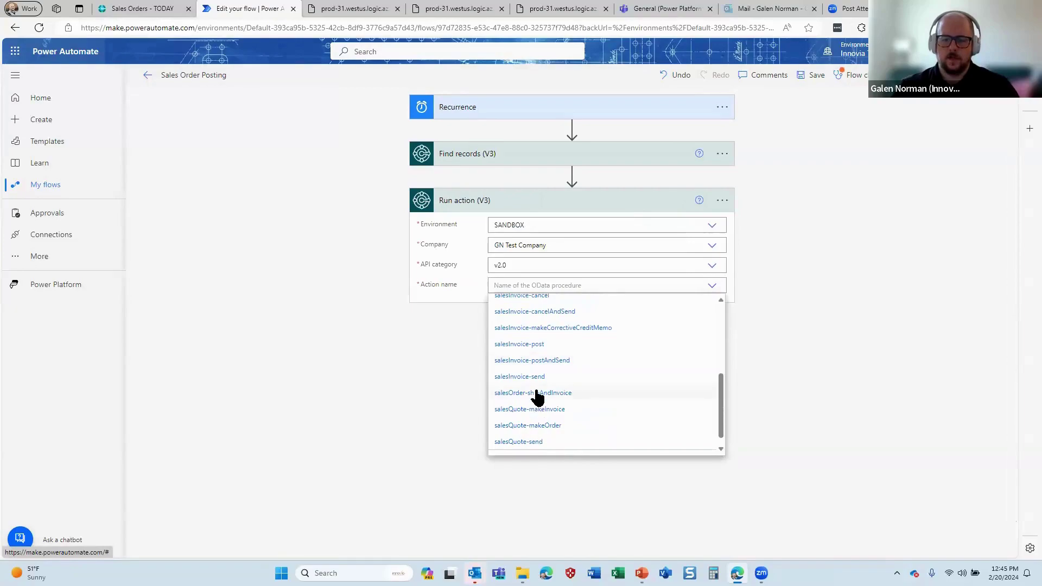
pyautogui.click(537, 394)
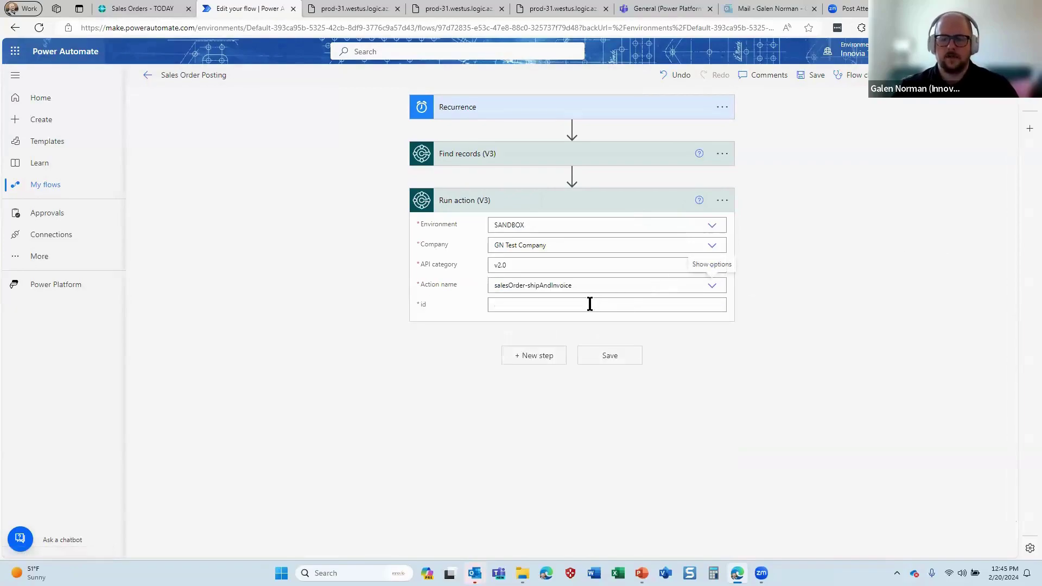
pyautogui.click(588, 303)
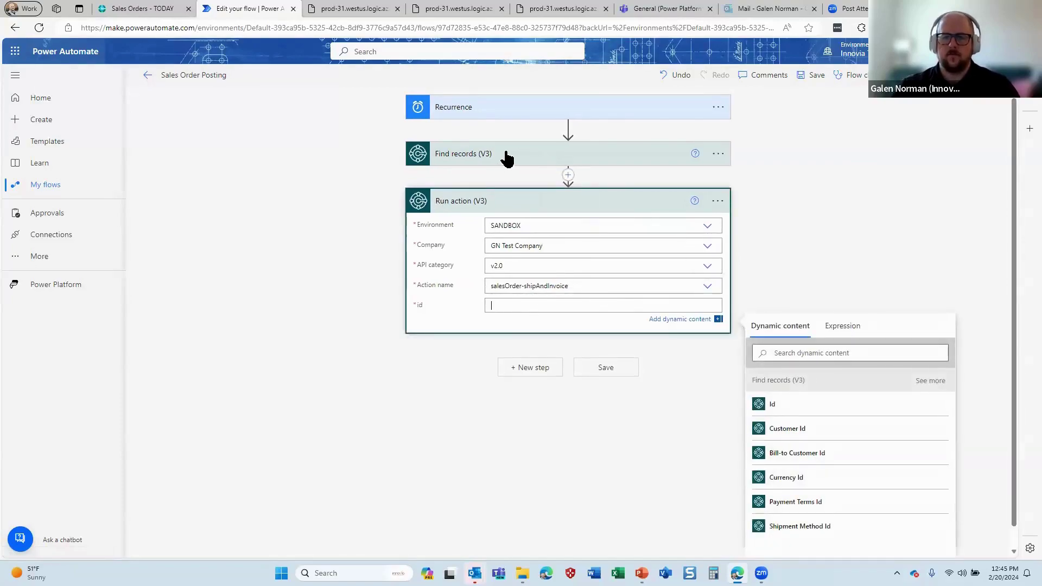
pyautogui.click(798, 414)
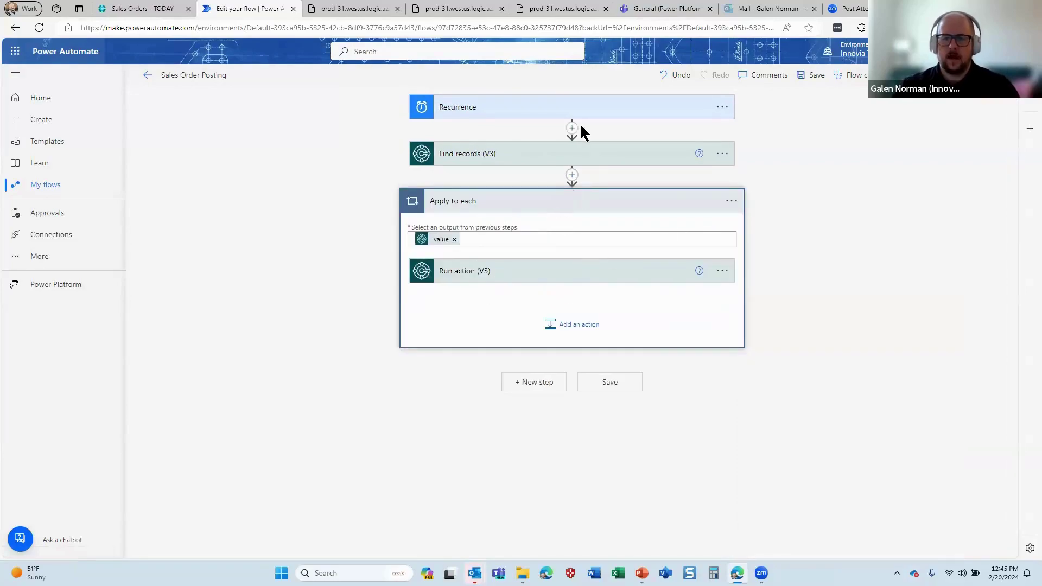
pyautogui.click(604, 383)
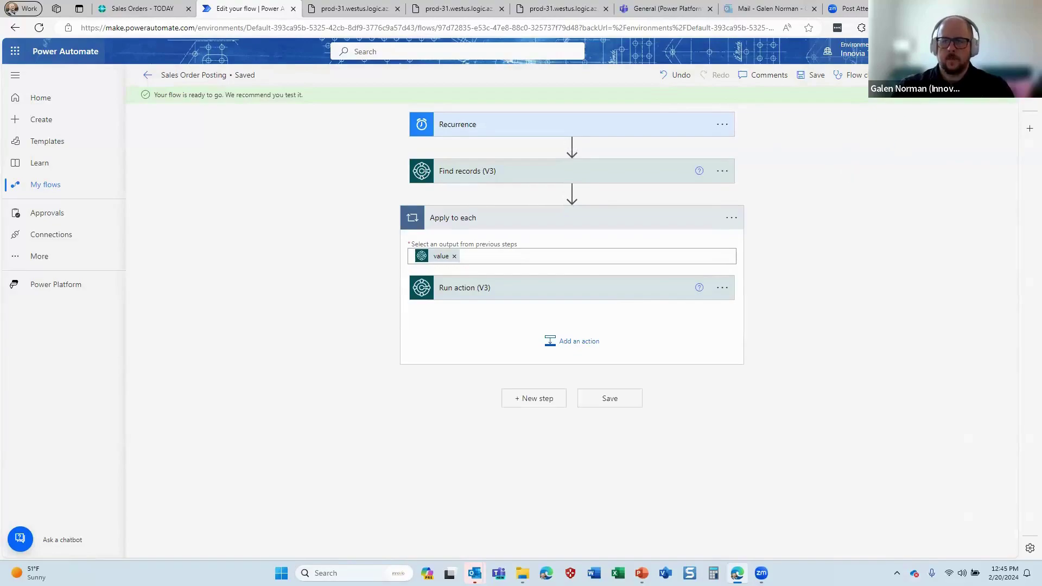
# Run a manual test of the saved Sales Order Posting flow
pyautogui.click(893, 75)
pyautogui.click(832, 538)
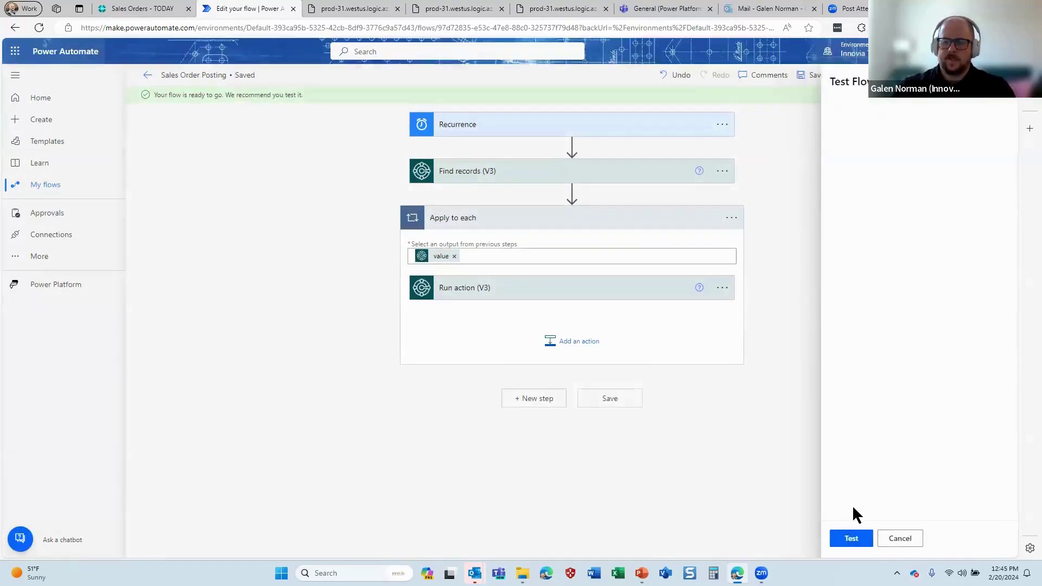
pyautogui.click(868, 538)
pyautogui.click(863, 539)
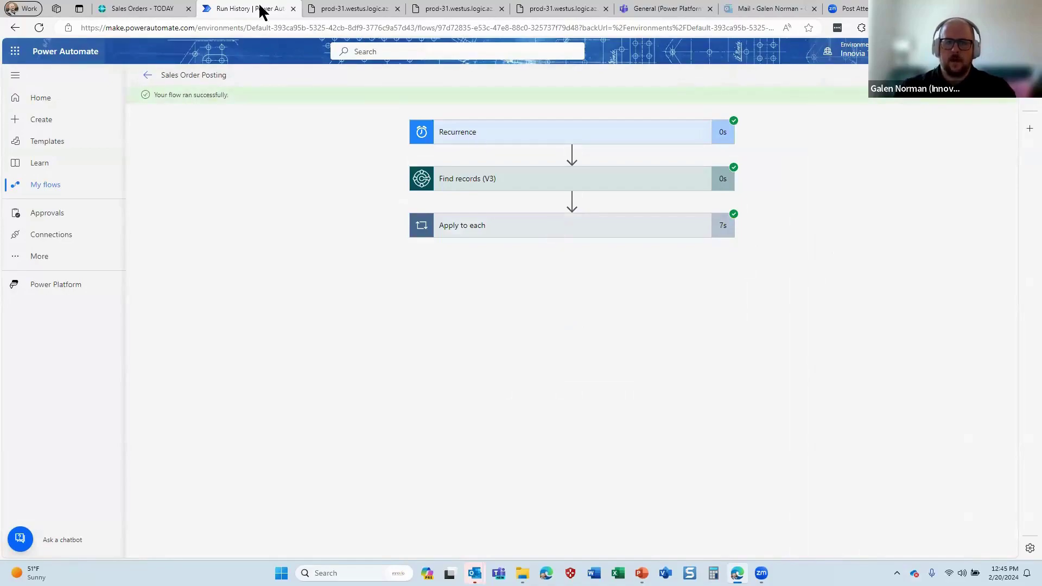
# Refresh today's Business Central sales orders to confirm the result, then review the run's Find records step
pyautogui.hotkey('ctrl', 'shift', 'Tab')
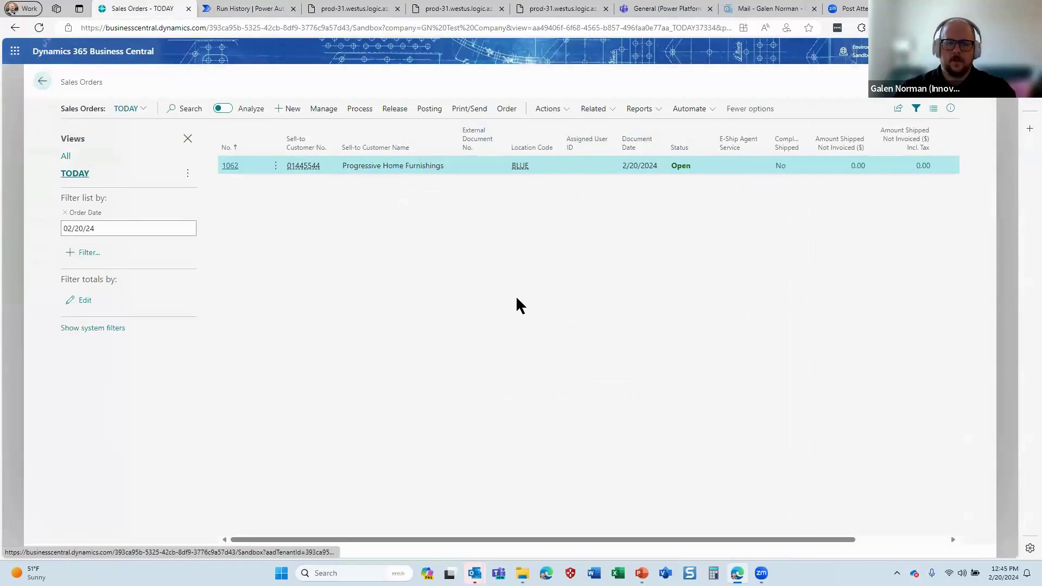
pyautogui.click(103, 171)
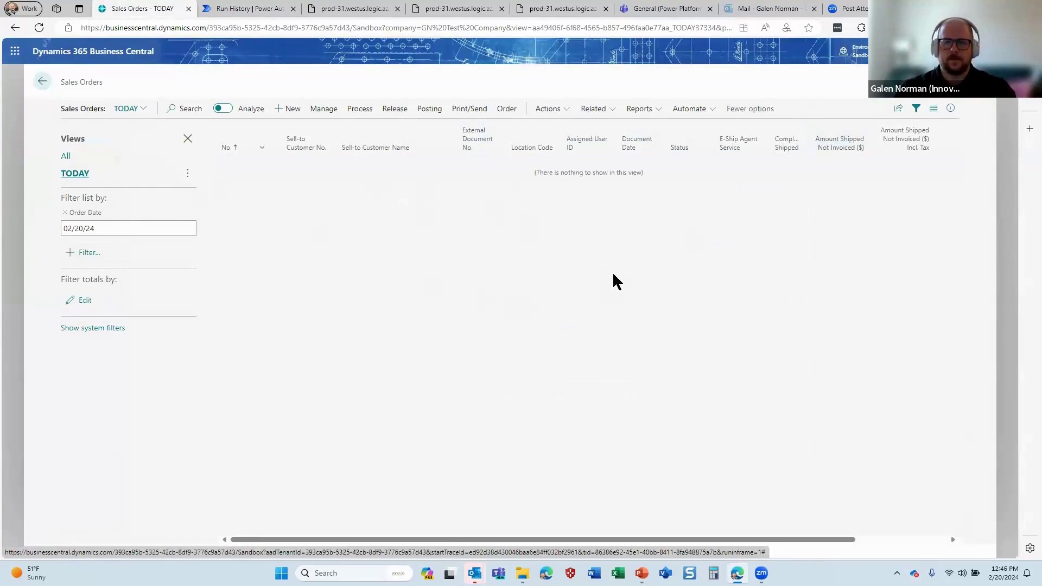
pyautogui.click(263, 8)
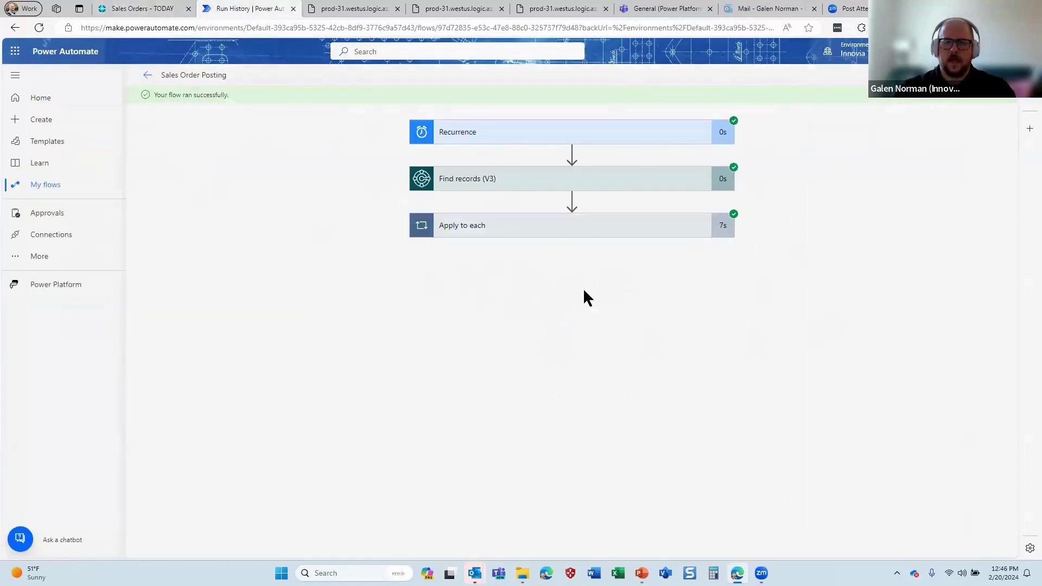
pyautogui.click(566, 188)
# Review the date Filter Query in Find records (V3), then return to the Sales Orders - TODAY tab
pyautogui.click(624, 176)
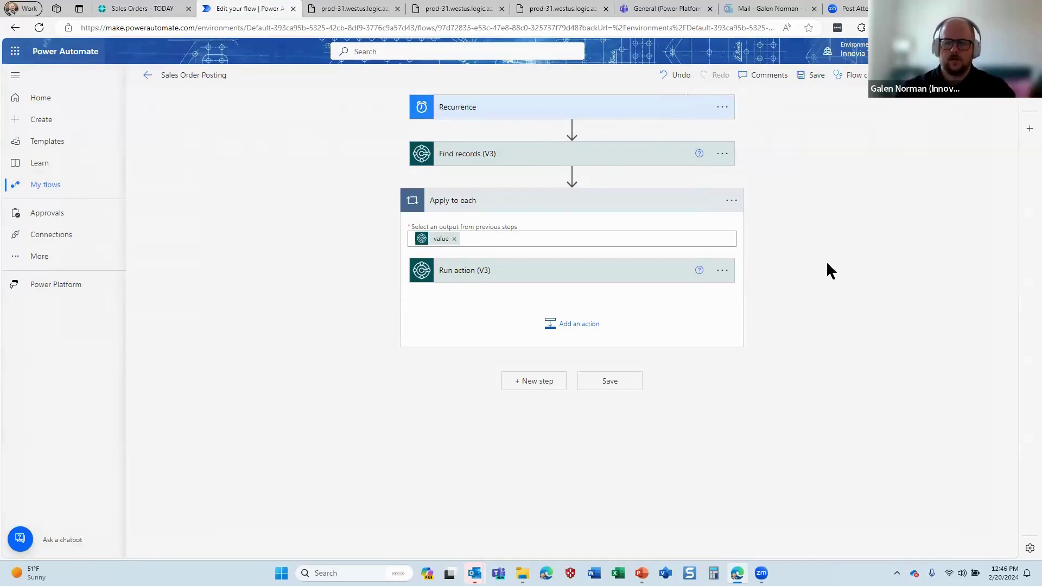
pyautogui.click(555, 159)
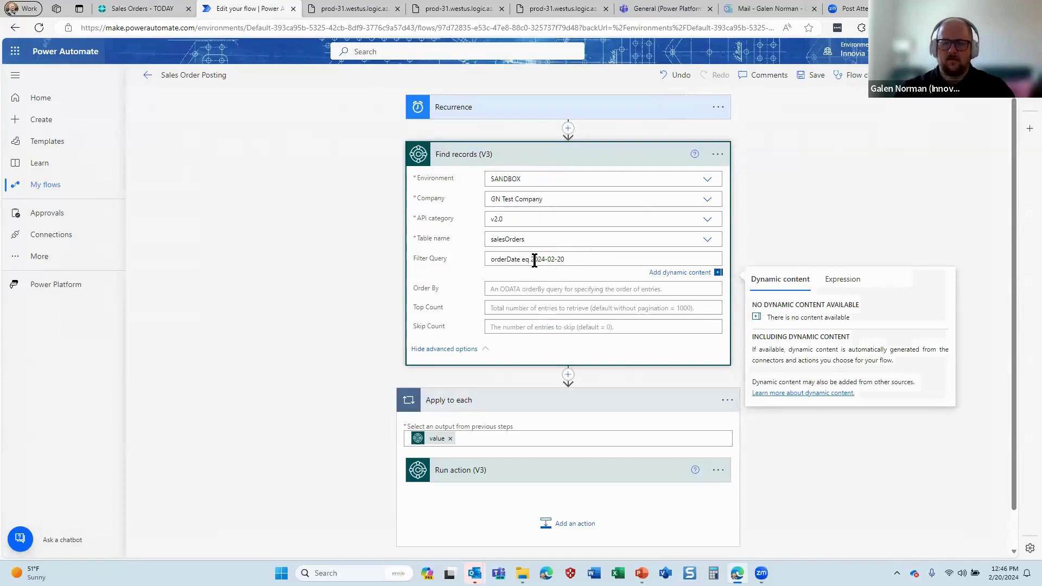
pyautogui.click(785, 218)
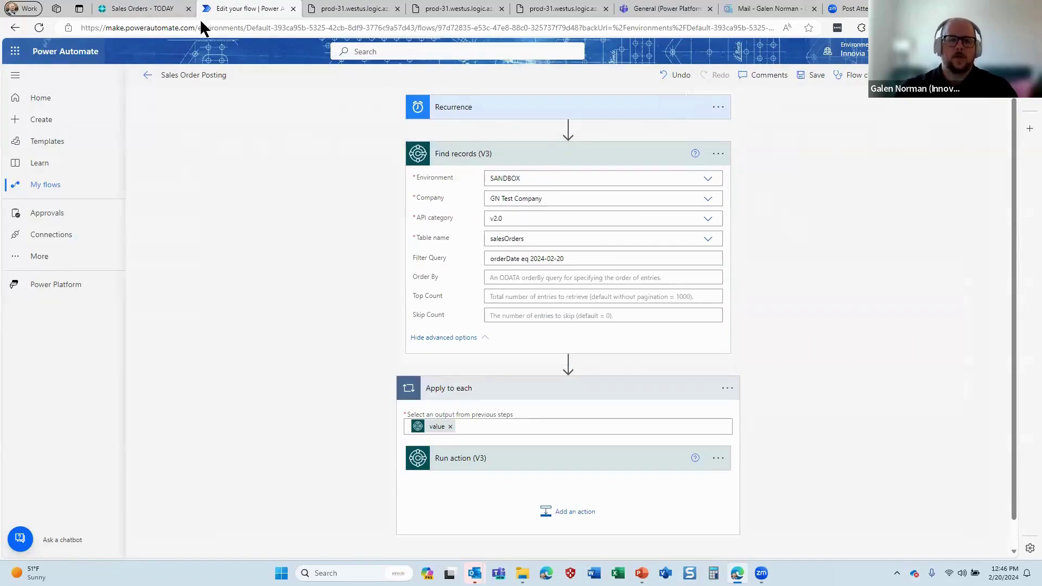
pyautogui.hotkey('ctrl', 'shift', 'Tab')
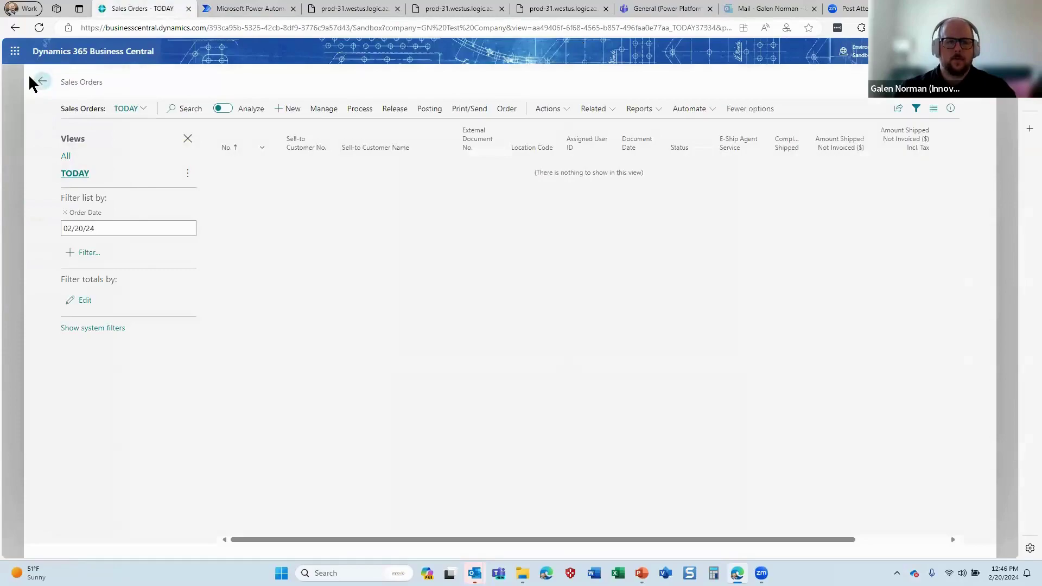
# Open purchase order 106025 from the Purchase Orders list and show its Power Automate options
pyautogui.click(41, 81)
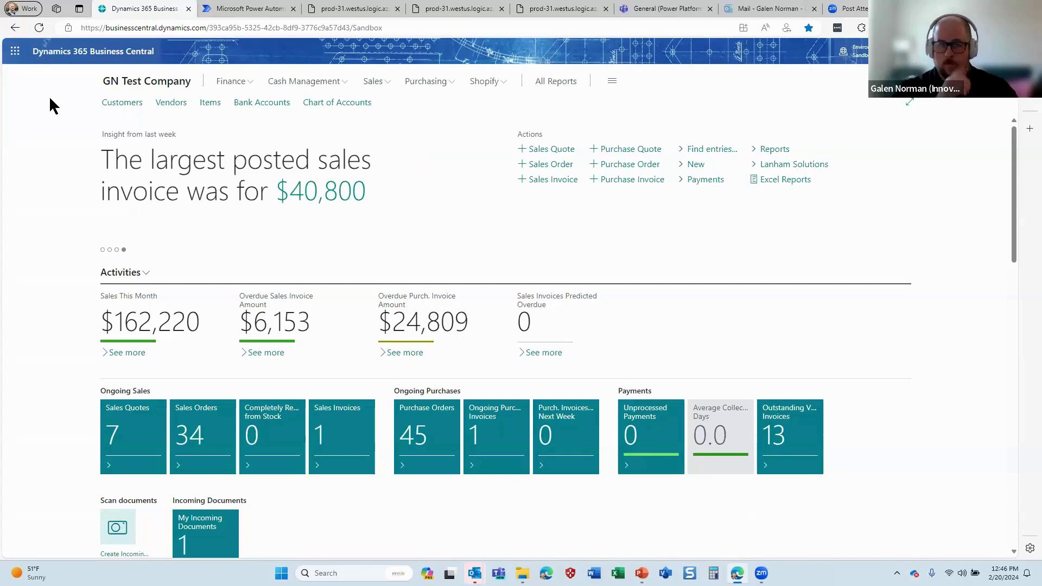
pyautogui.hotkey('alt', 'q')
pyautogui.write('pur o')
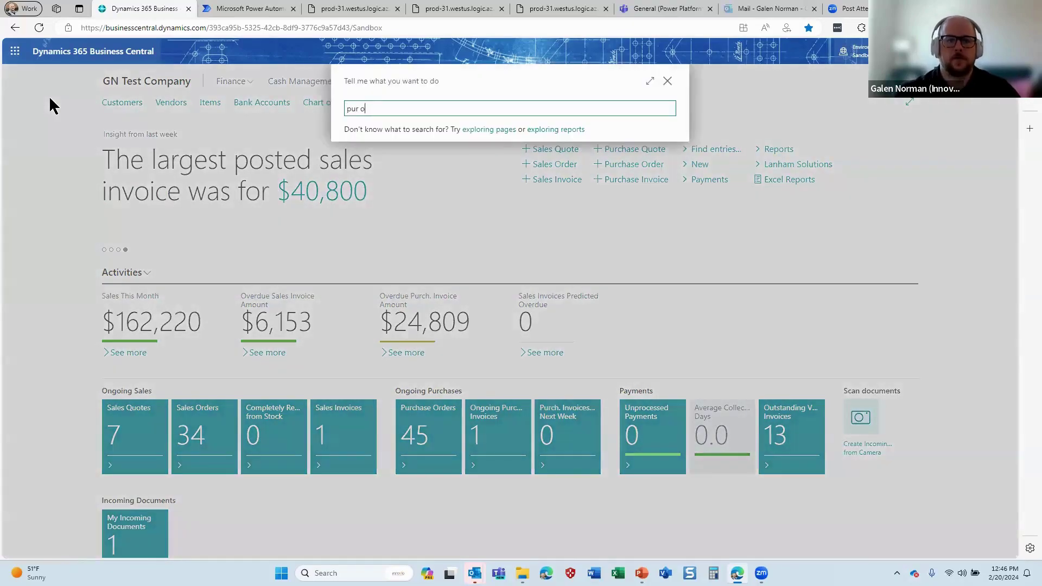
pyautogui.write('rd')
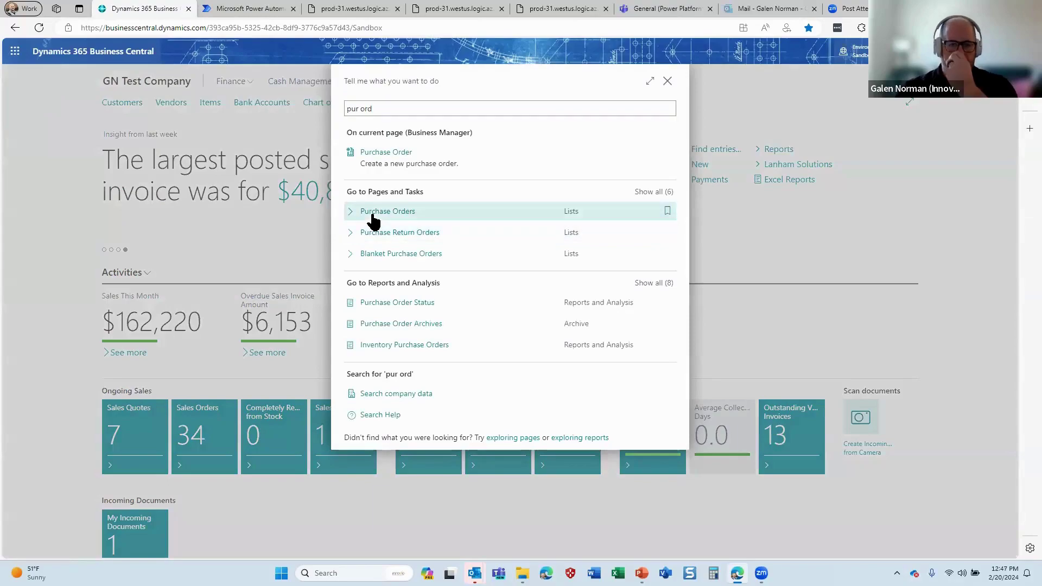
pyautogui.click(372, 217)
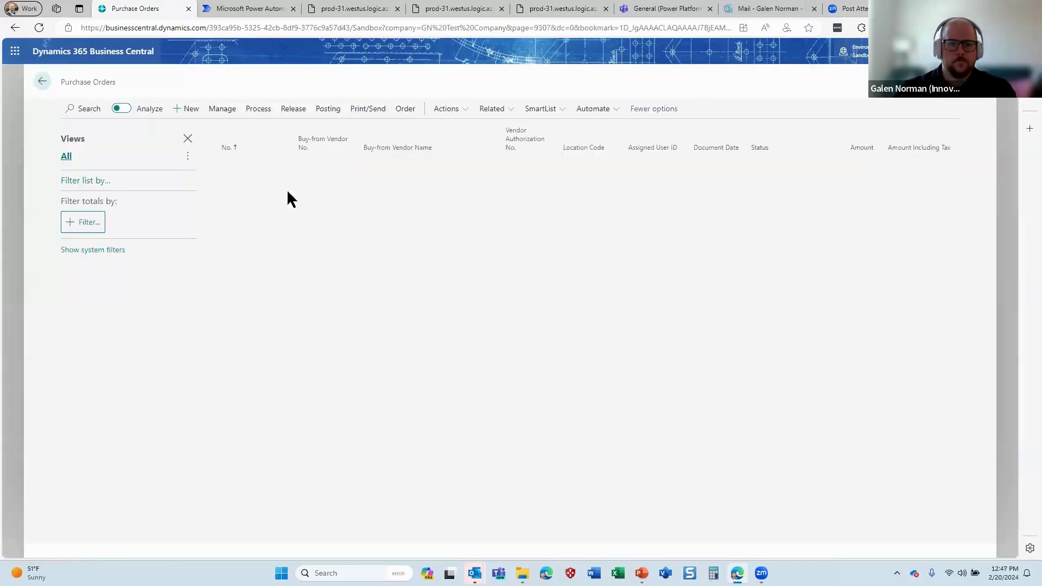
pyautogui.click(238, 169)
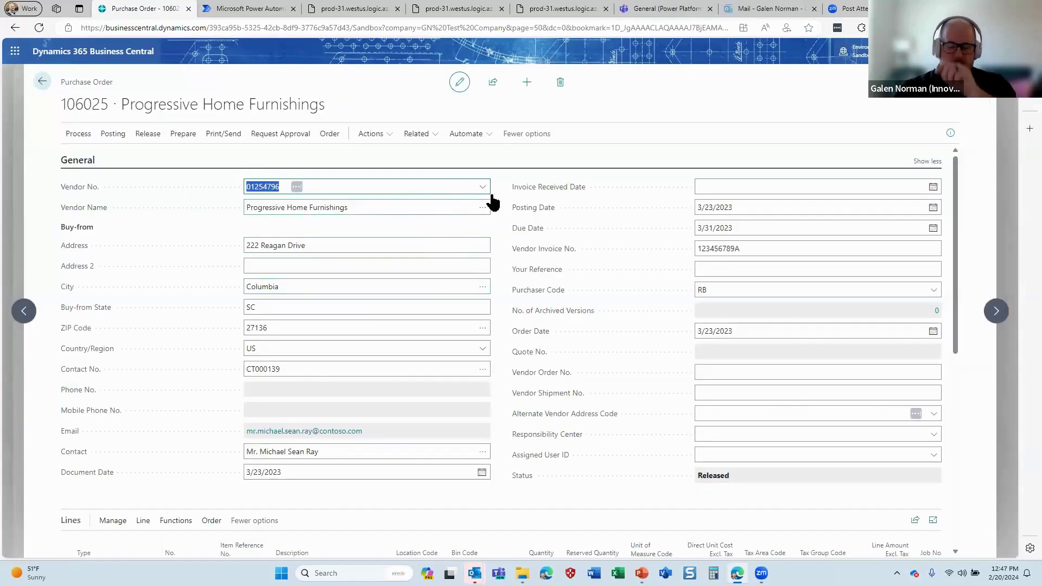
pyautogui.click(470, 134)
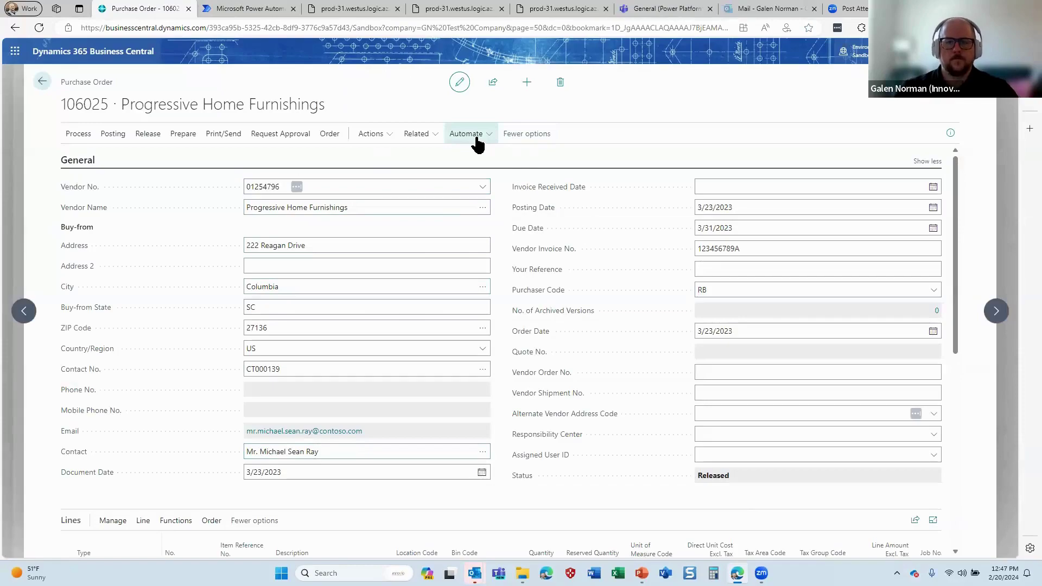
pyautogui.moveTo(478, 158)
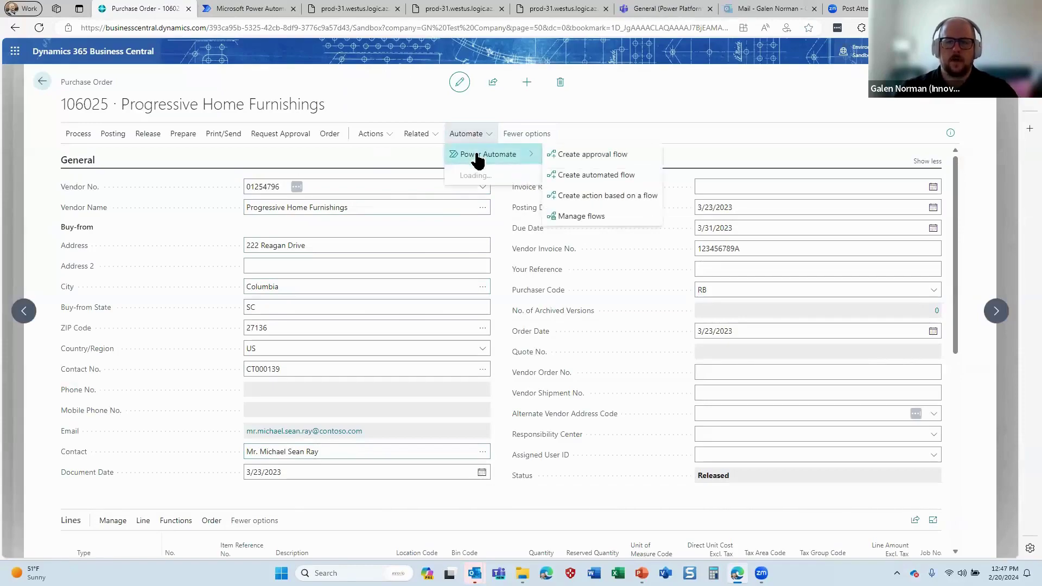
# Choose the first-response purchase order approval template and name the flow 'Purchase Order Approval'
pyautogui.click(592, 154)
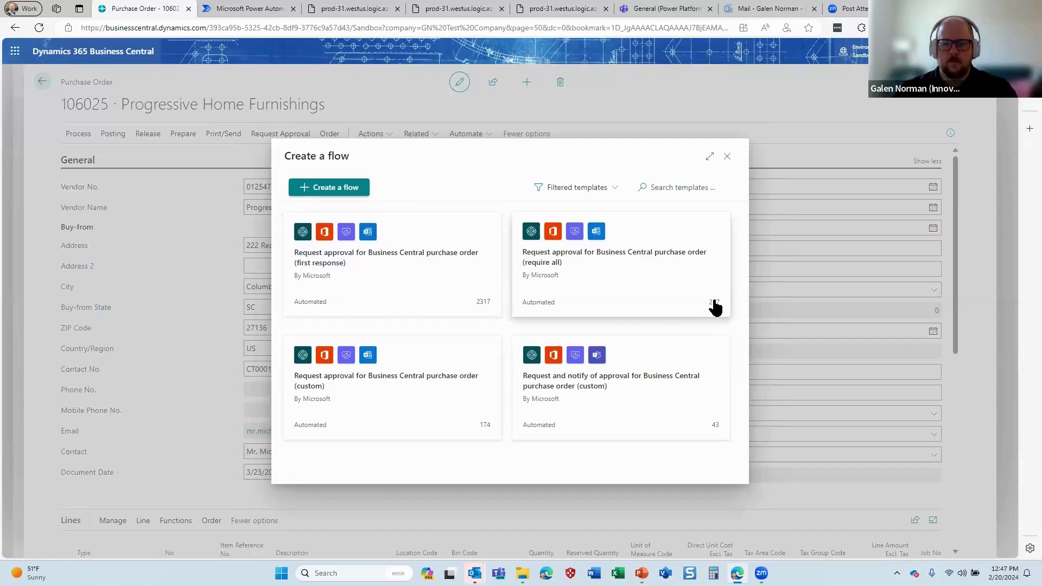
pyautogui.moveTo(479, 311)
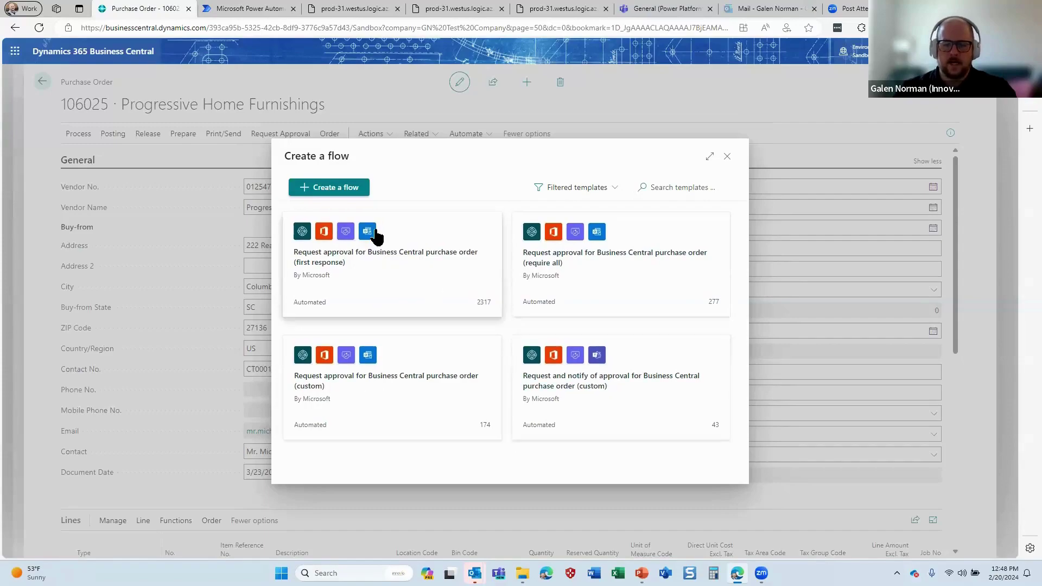
pyautogui.click(358, 263)
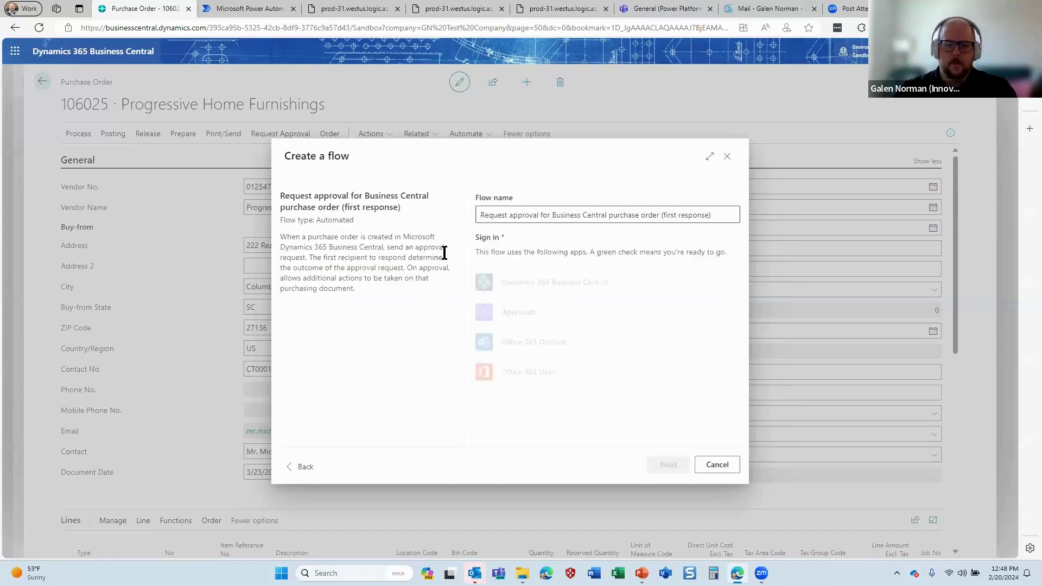
pyautogui.click(548, 220)
pyautogui.hotkey('ctrl', 'a')
pyautogui.write('P')
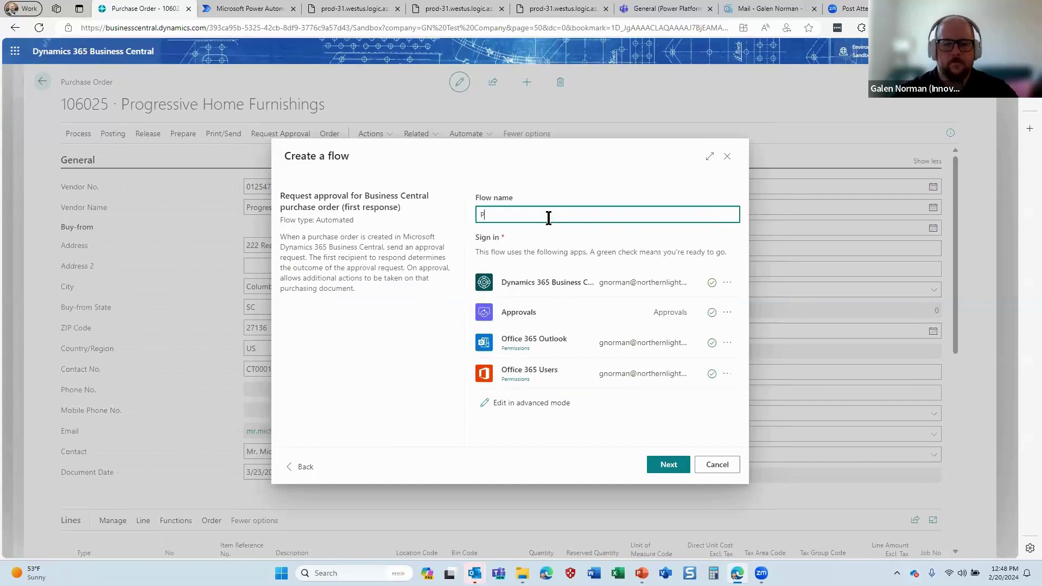
pyautogui.write('urchase Order Approval')
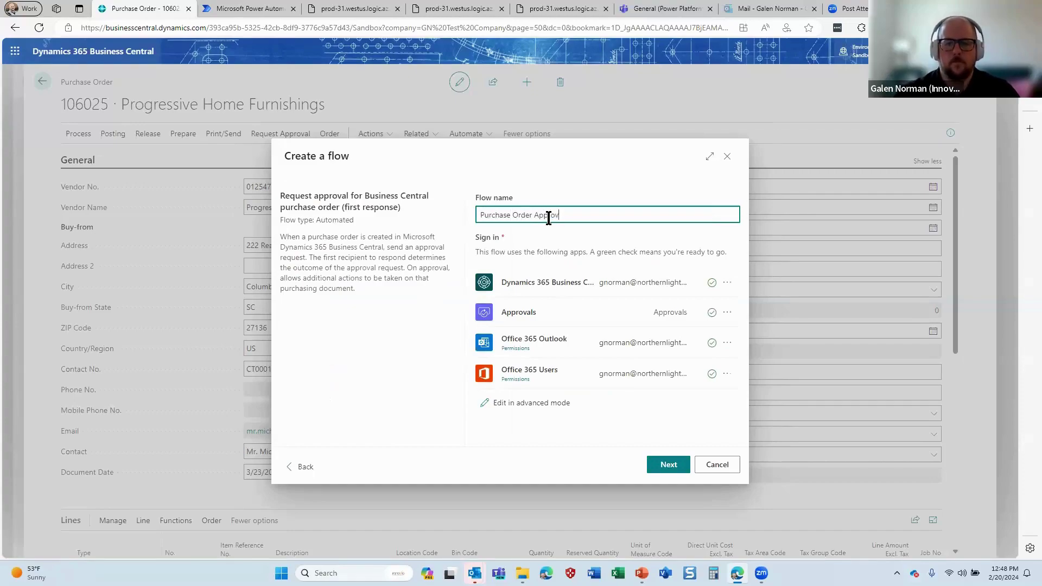
# Add the suggested user as the approval recipient and create the flow
pyautogui.click(673, 465)
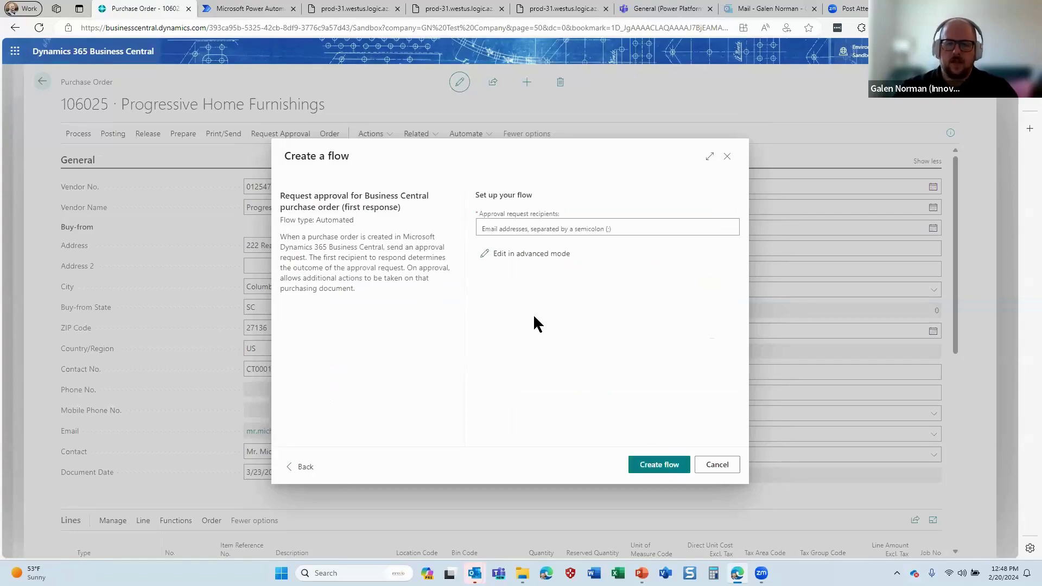
pyautogui.click(535, 227)
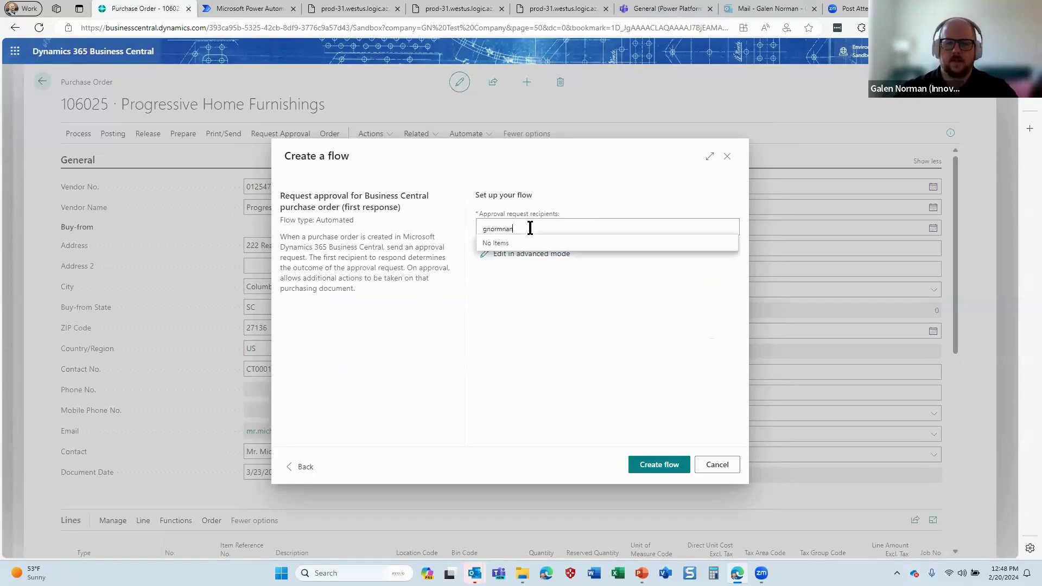
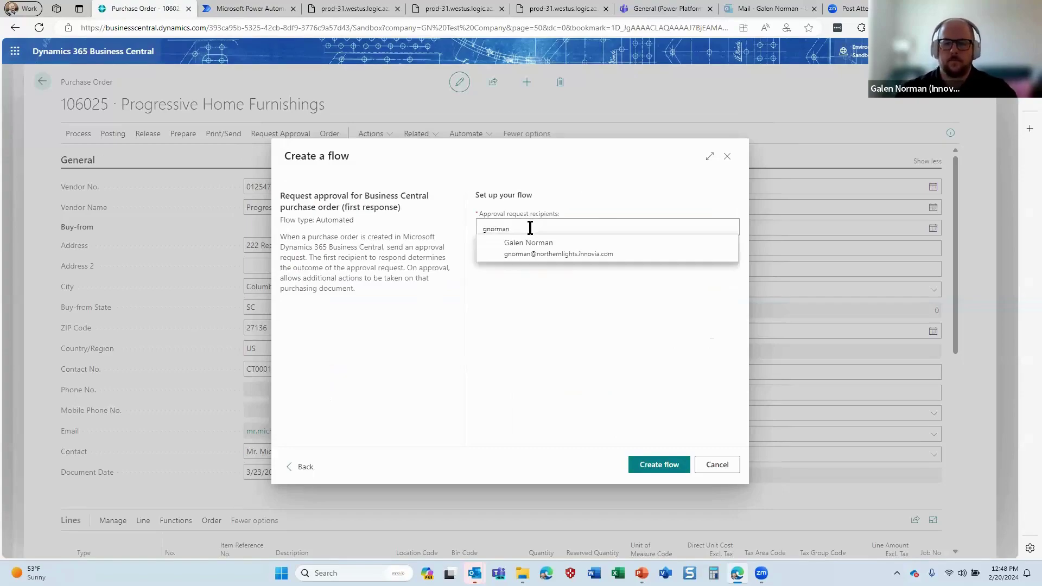
pyautogui.click(529, 247)
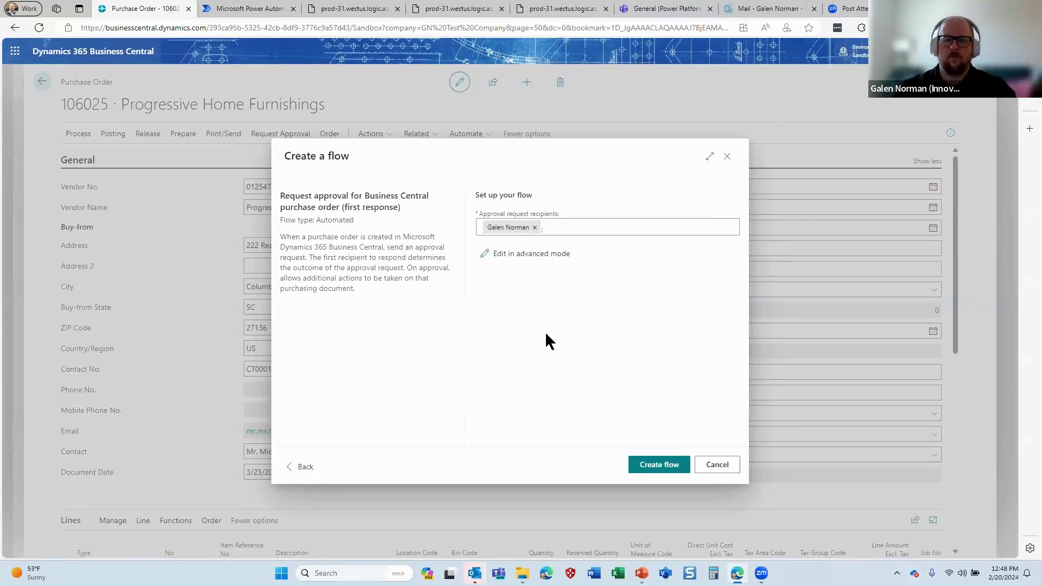
pyautogui.click(651, 468)
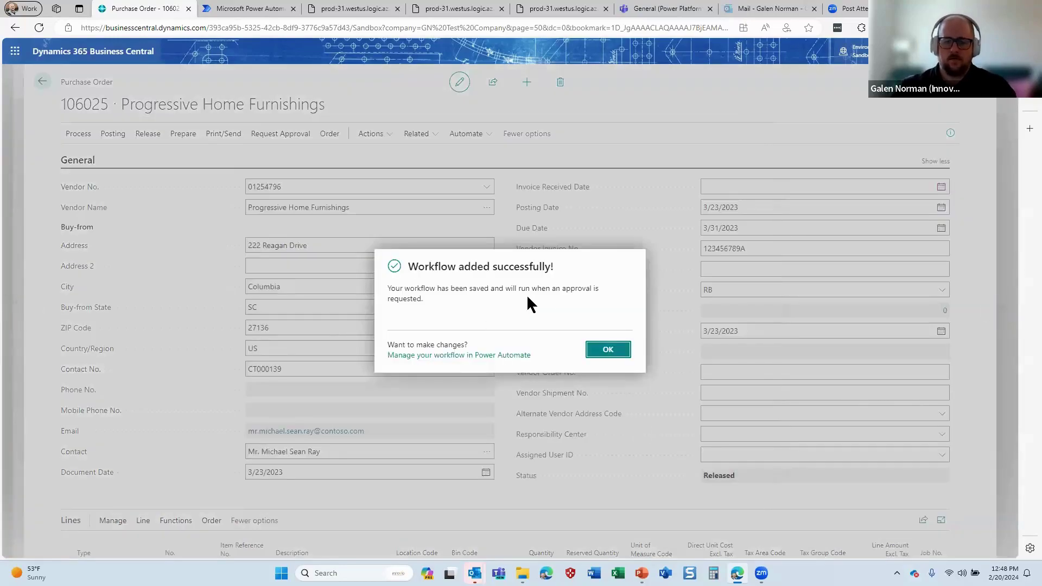
pyautogui.click(609, 350)
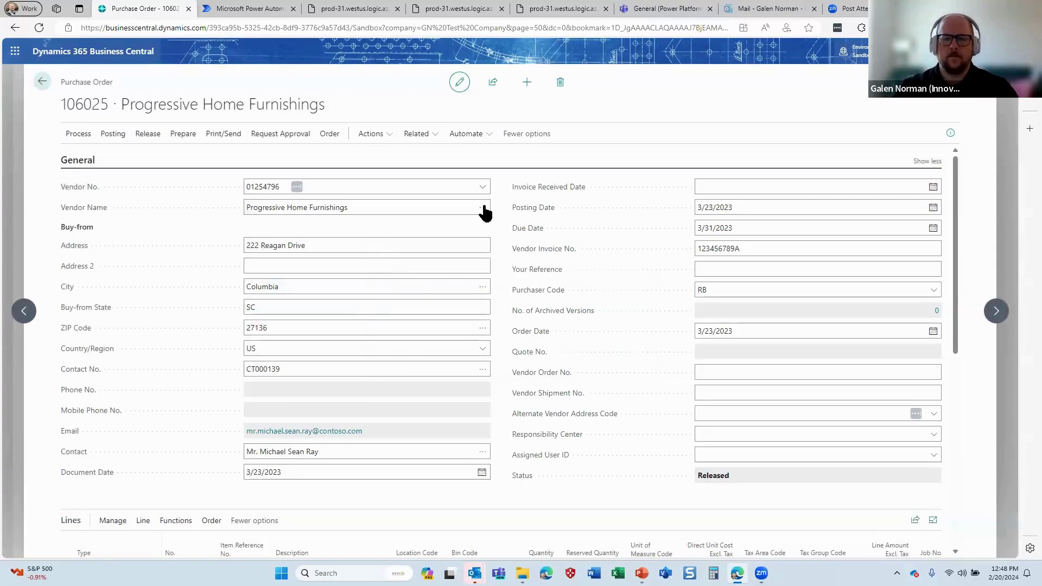
# Confirm Purchase Order Approval is in My flows, then search Business Central for 'app use set'
pyautogui.click(244, 8)
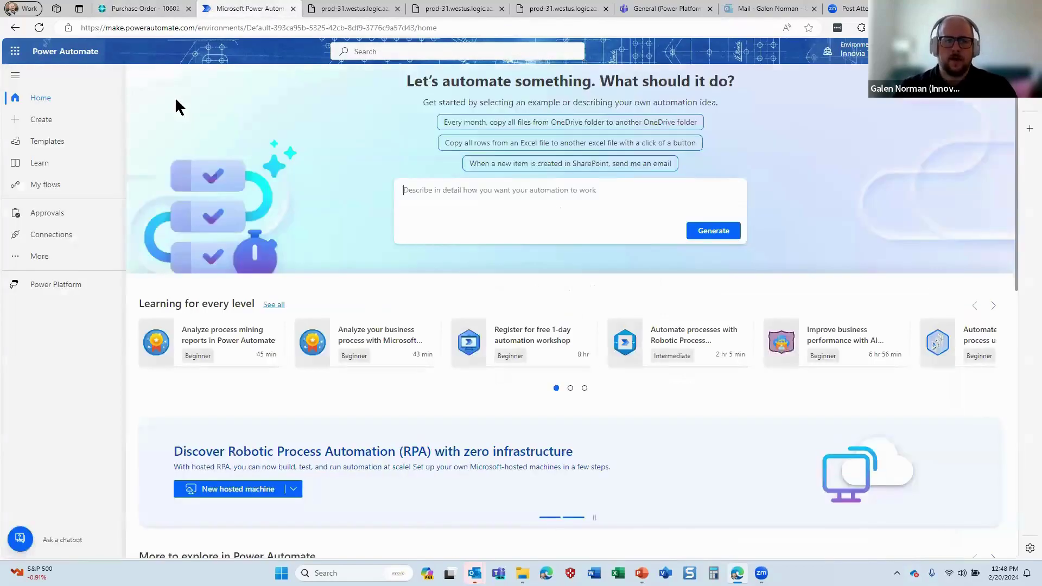
pyautogui.click(44, 187)
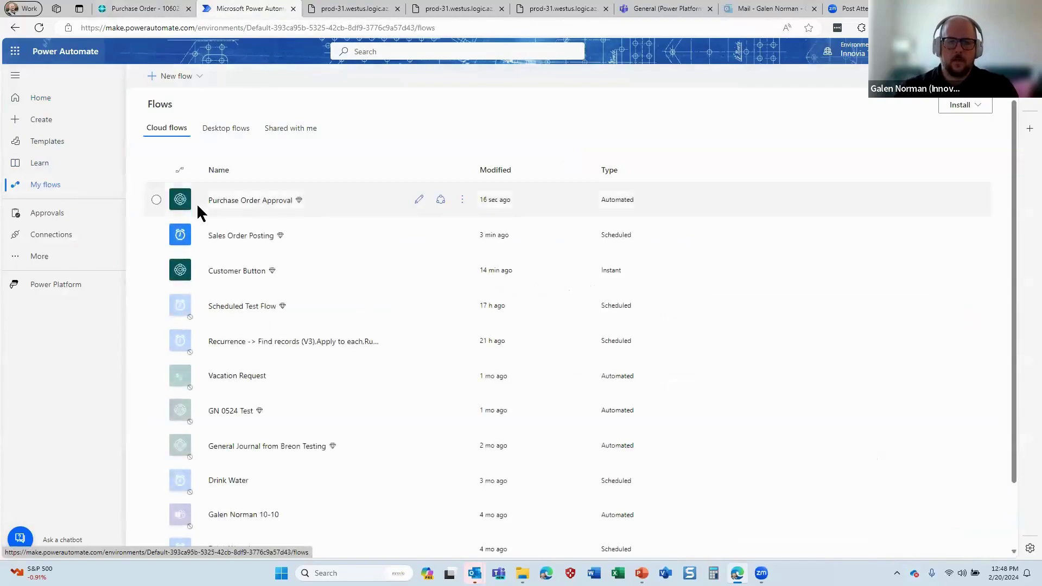
pyautogui.click(135, 8)
pyautogui.click(43, 81)
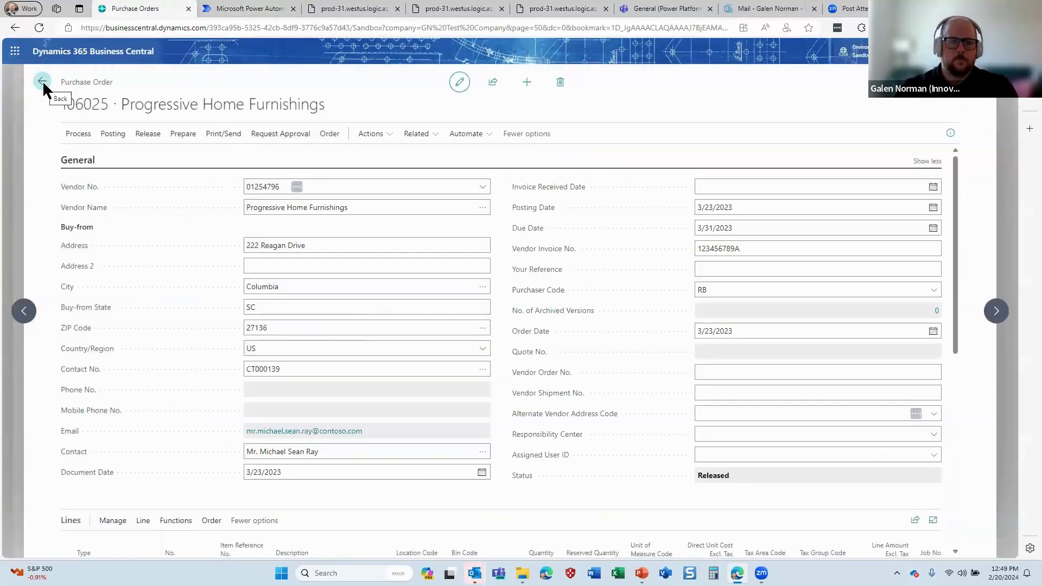
pyautogui.click(43, 82)
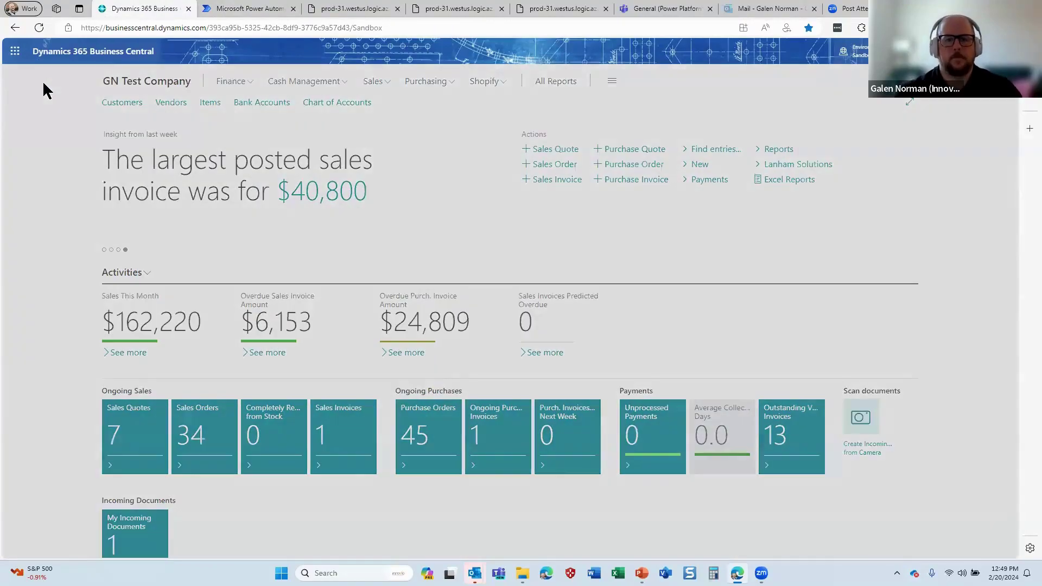
pyautogui.hotkey('alt', 'q')
pyautogui.write('app use set')
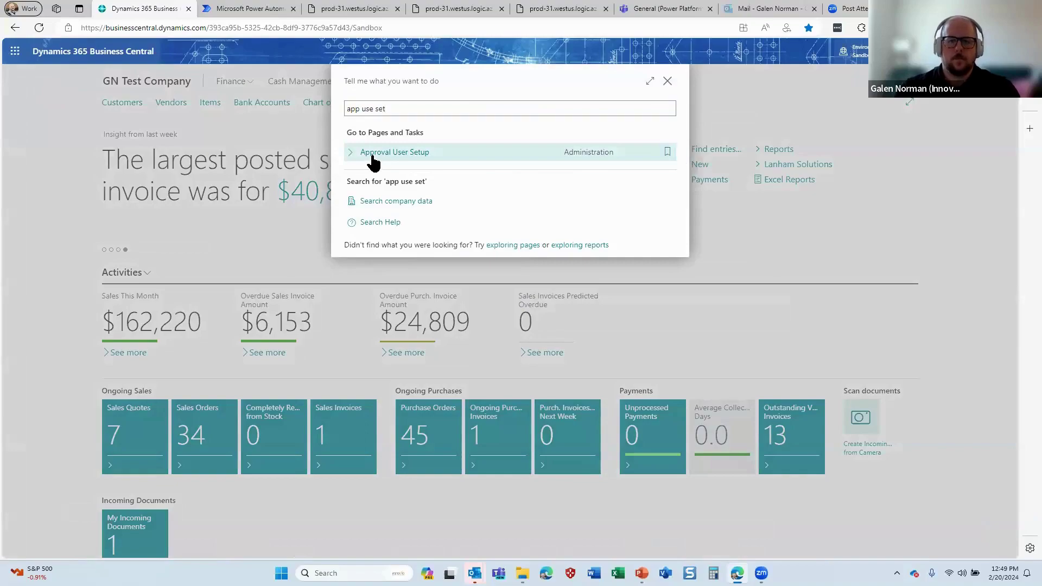
pyautogui.click(374, 155)
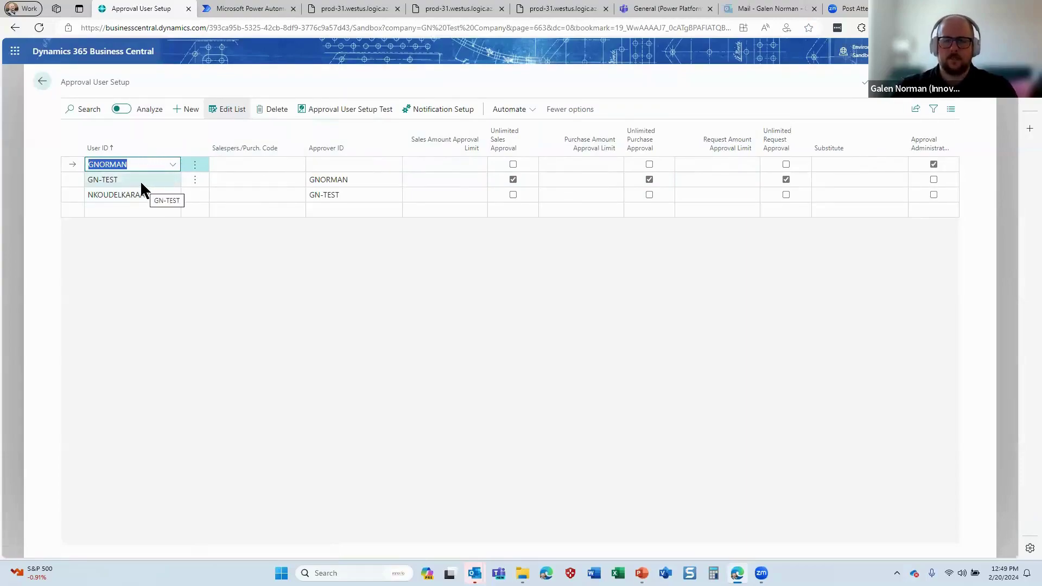
pyautogui.click(140, 180)
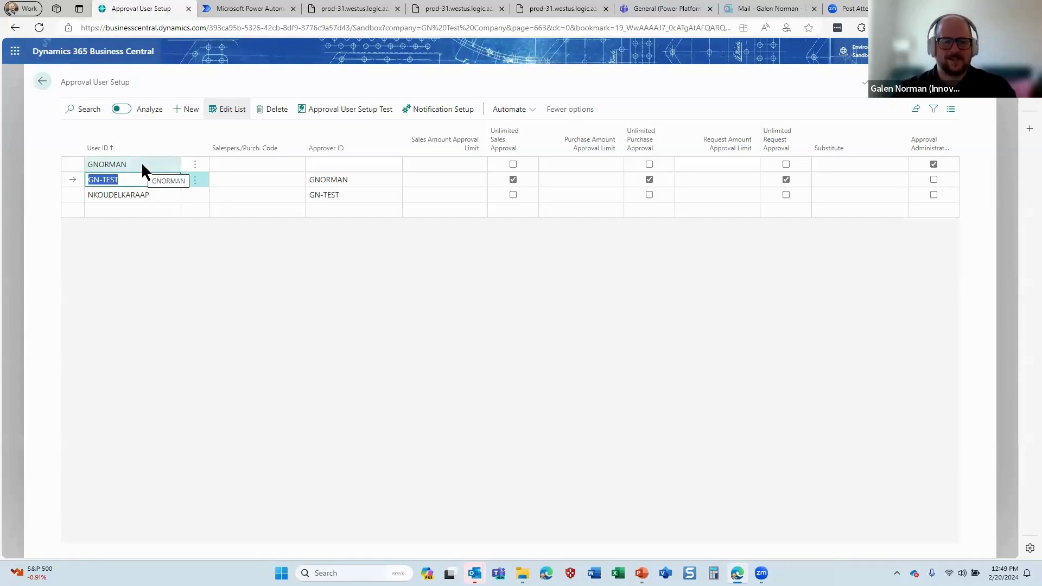
pyautogui.click(142, 165)
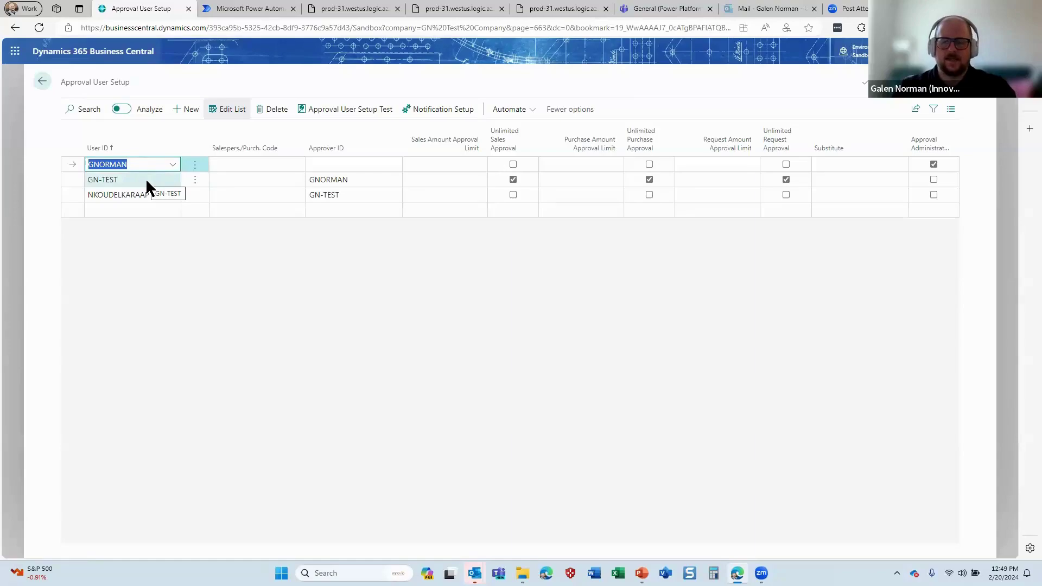
pyautogui.click(146, 180)
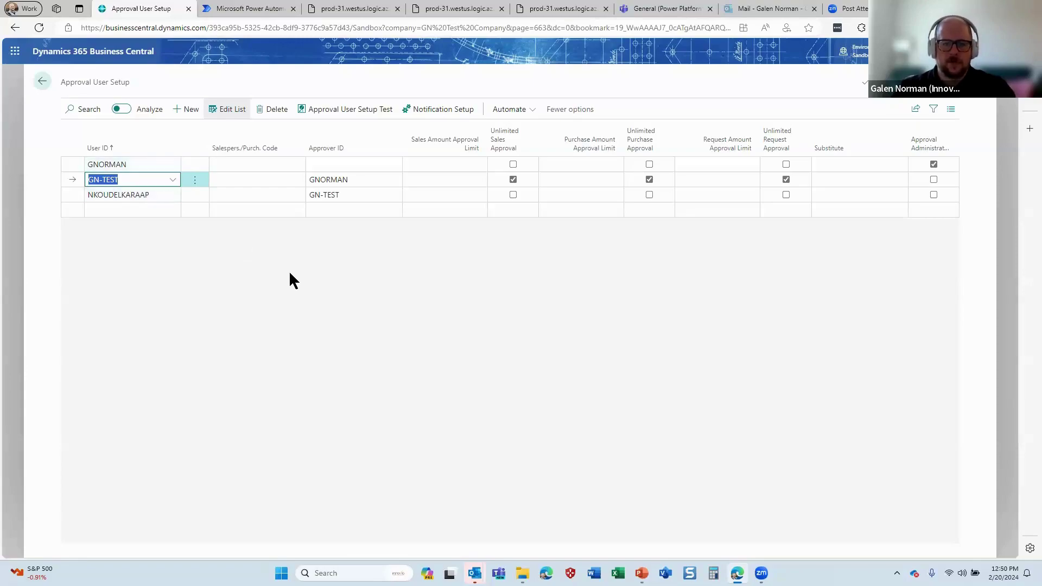
pyautogui.click(43, 82)
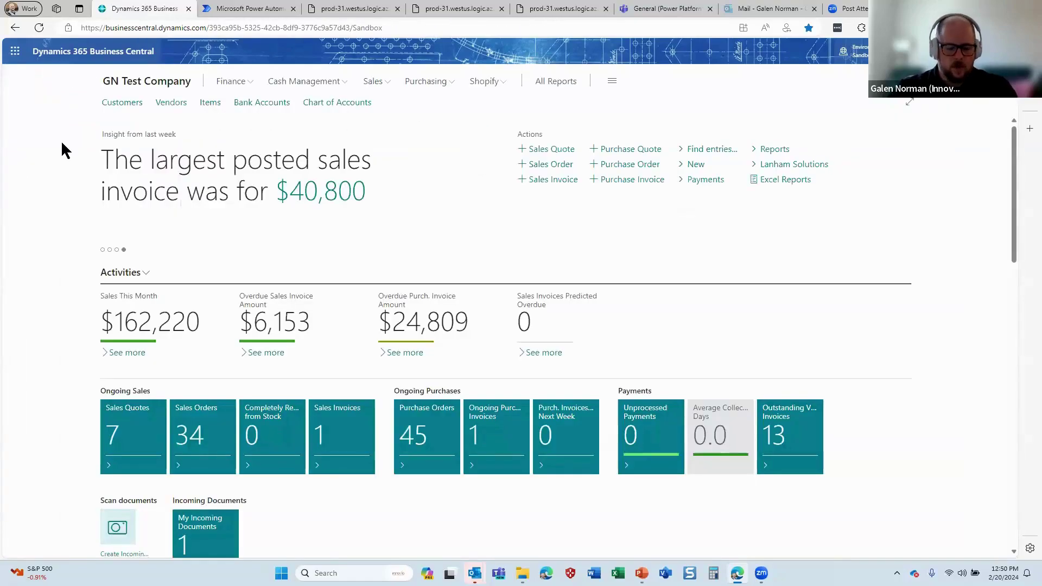
pyautogui.hotkey('ctrl', 'shift', 'n')
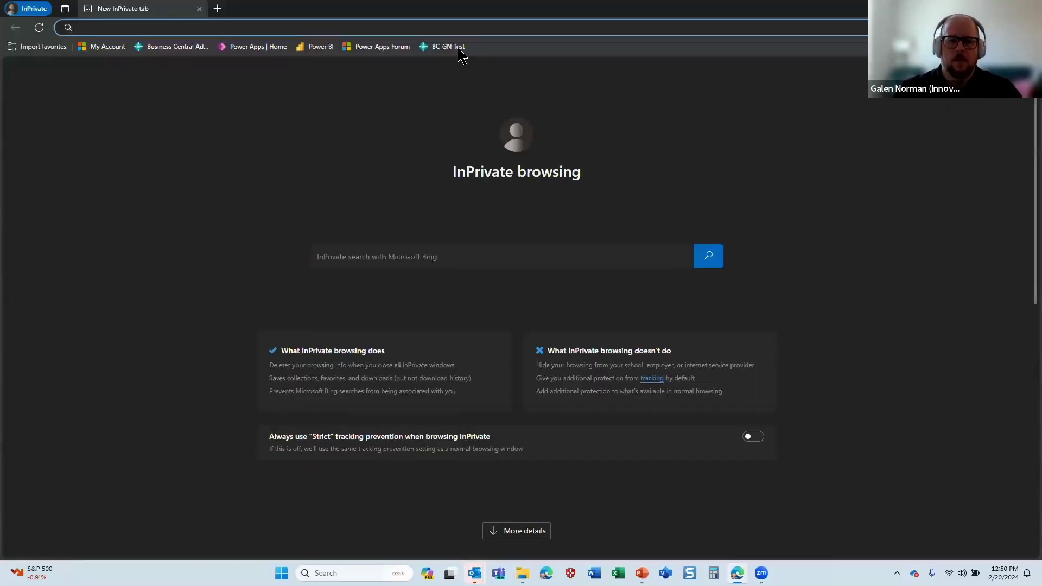
# Sign in to the BC-GN Test environment with the test account's email and password
pyautogui.click(448, 47)
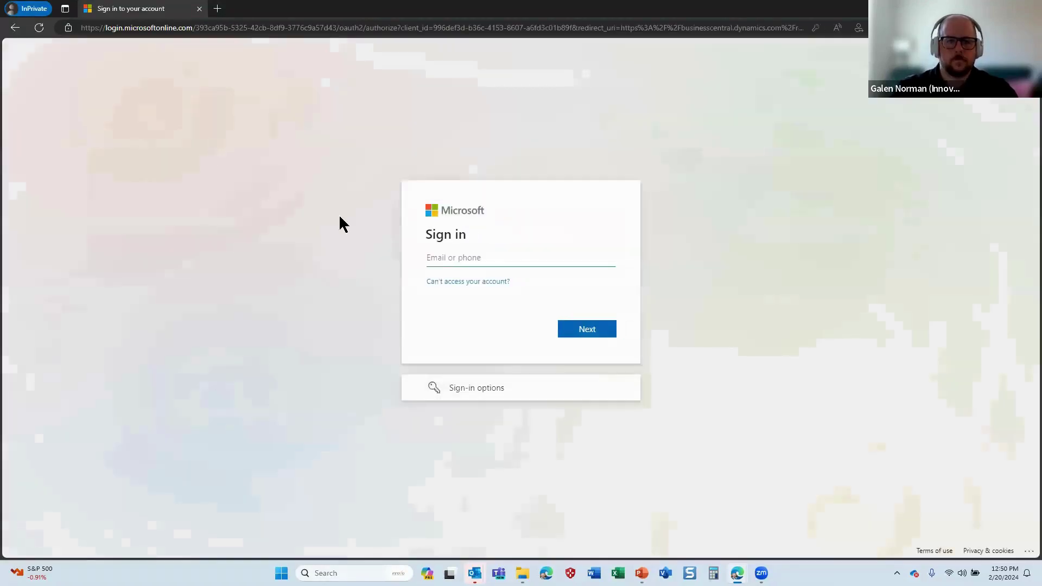
pyautogui.click(477, 253)
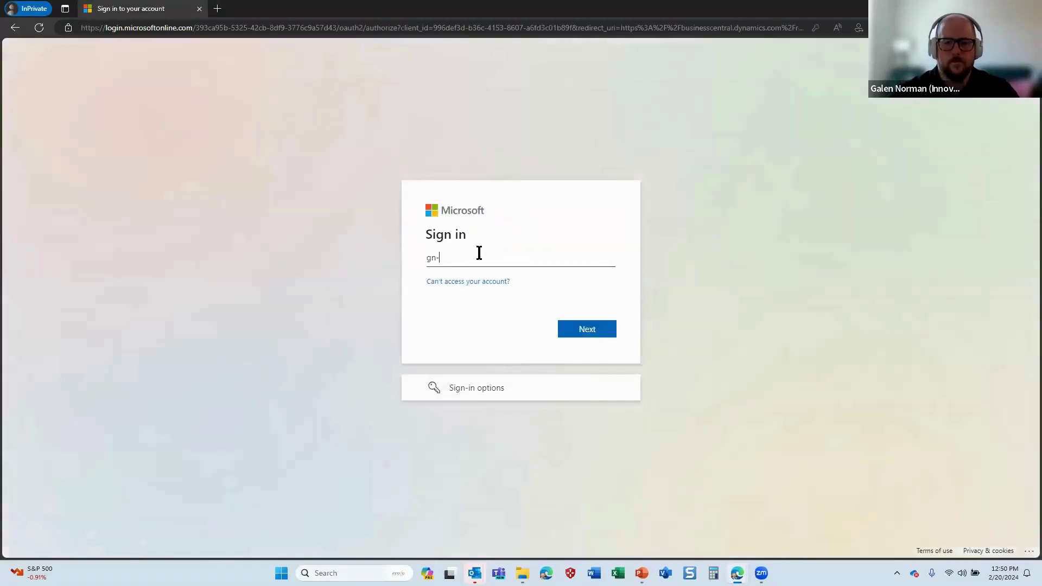
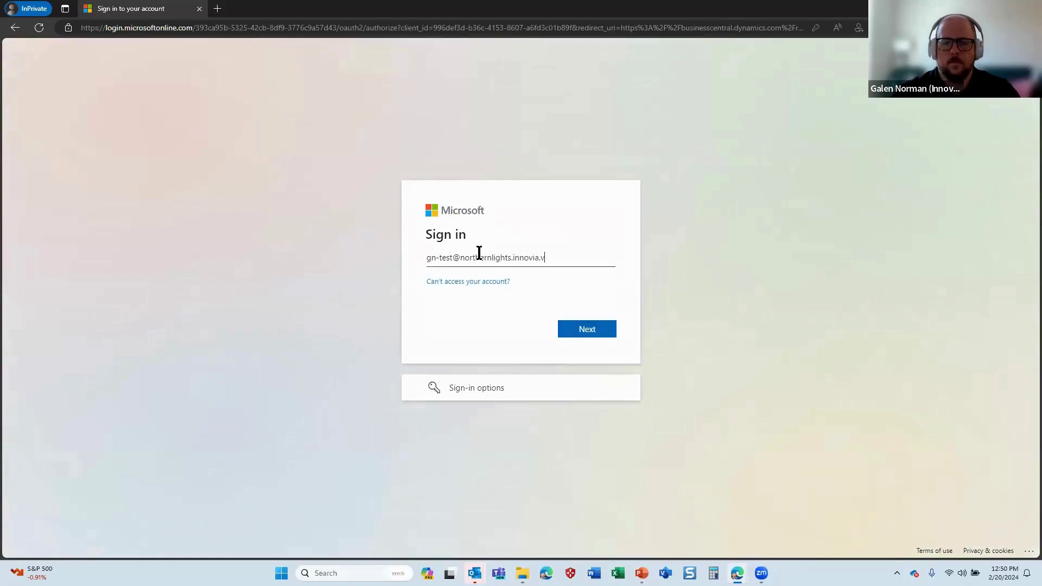
pyautogui.press('Return')
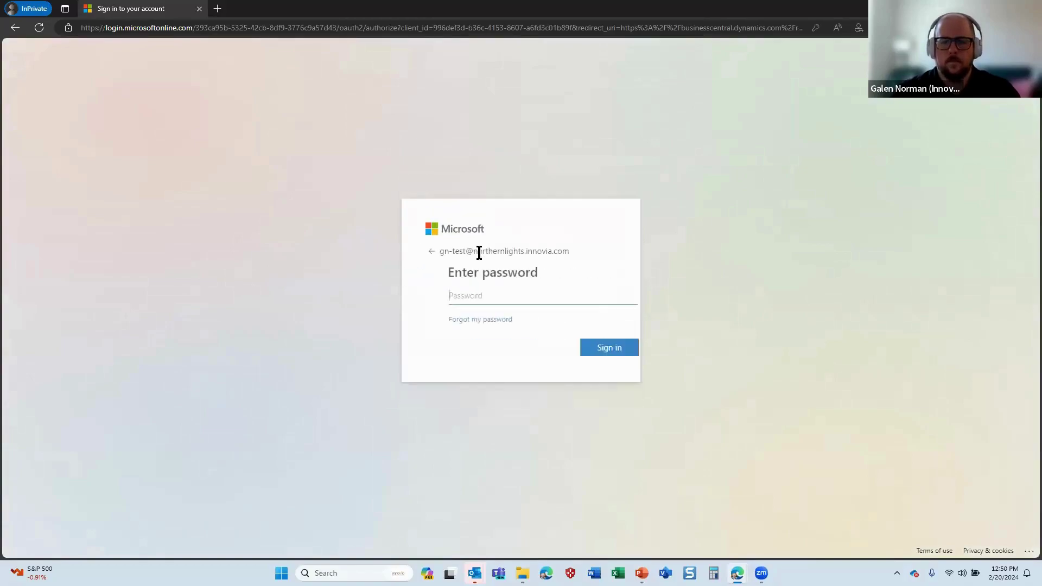
pyautogui.write('******************')
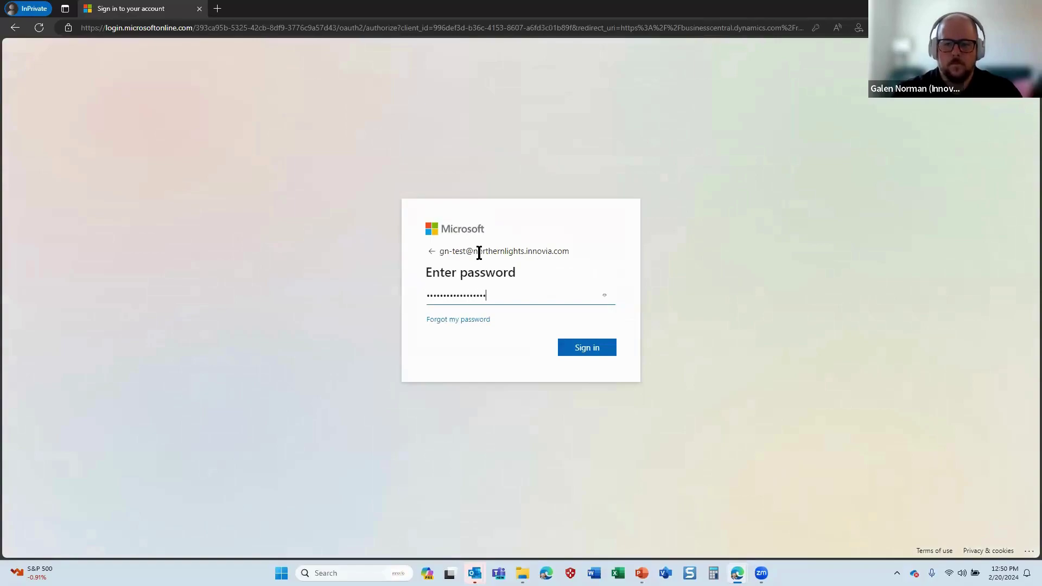
pyautogui.press('Return')
pyautogui.press('Return')
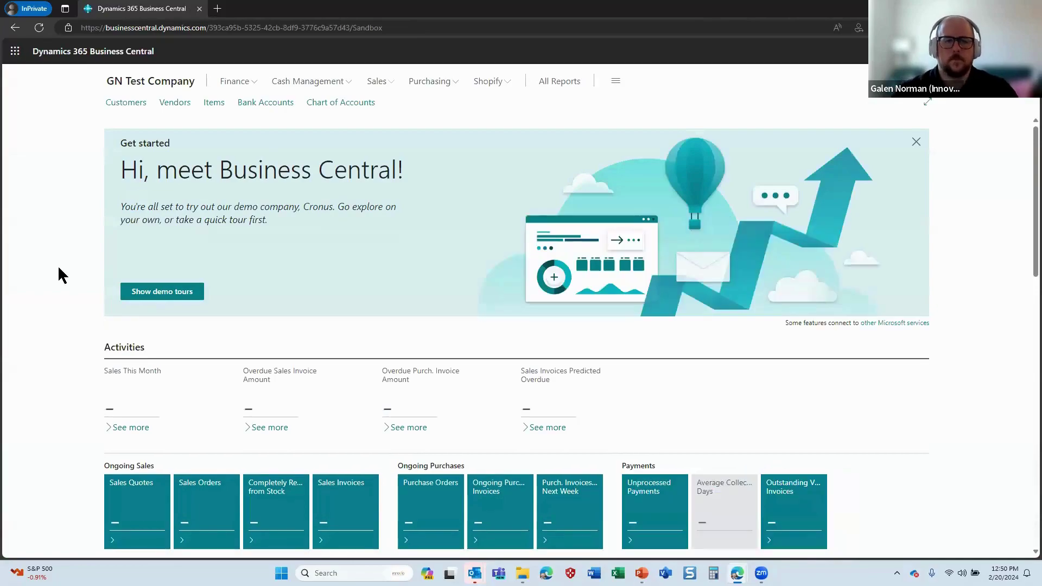
# Create a new purchase order for American Wood Exports with vendor invoice number TEST0220D
pyautogui.hotkey('alt', 'q')
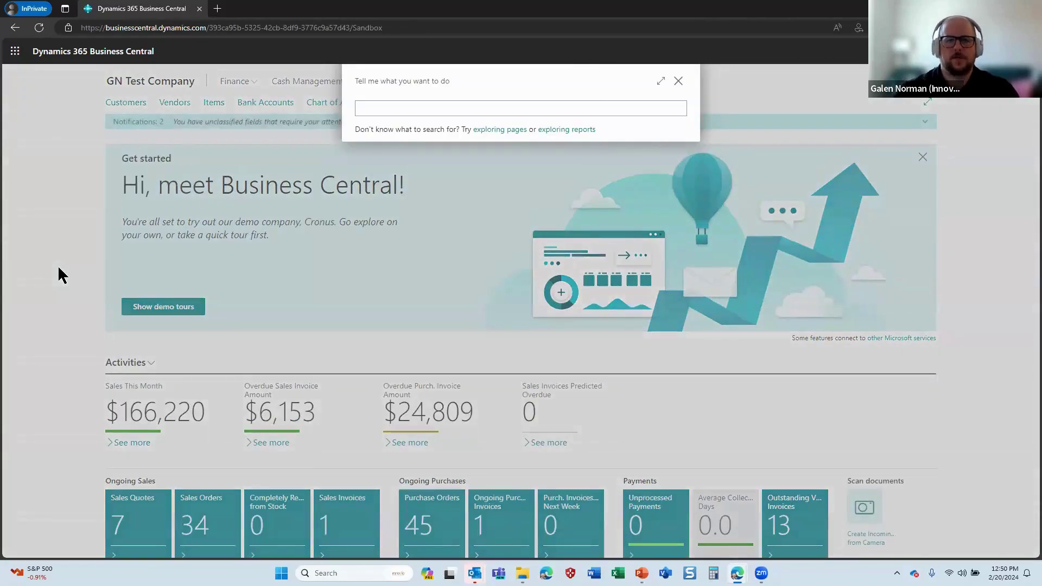
pyautogui.click(385, 111)
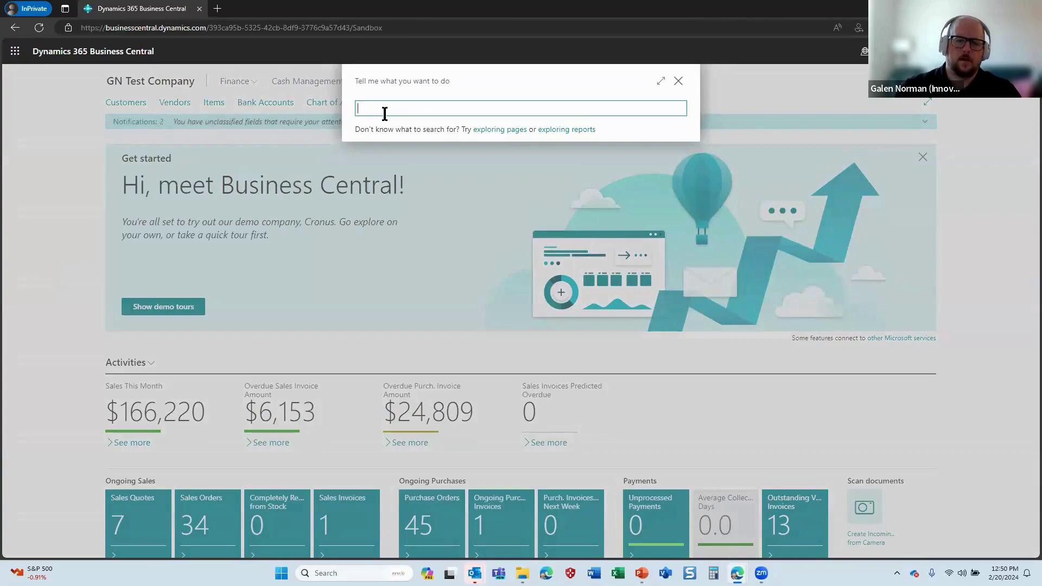
pyautogui.write('pur ord')
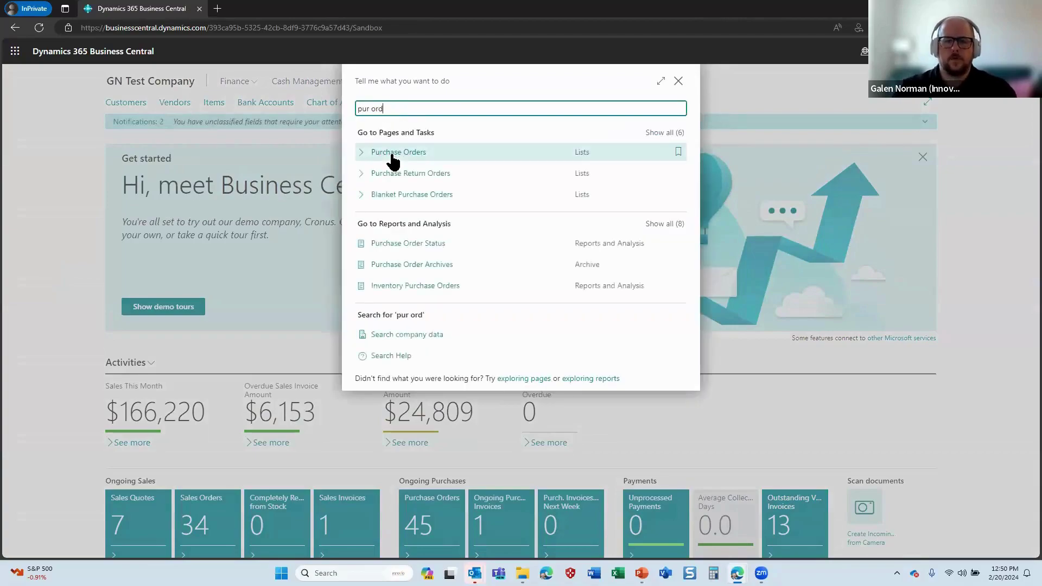
pyautogui.click(398, 153)
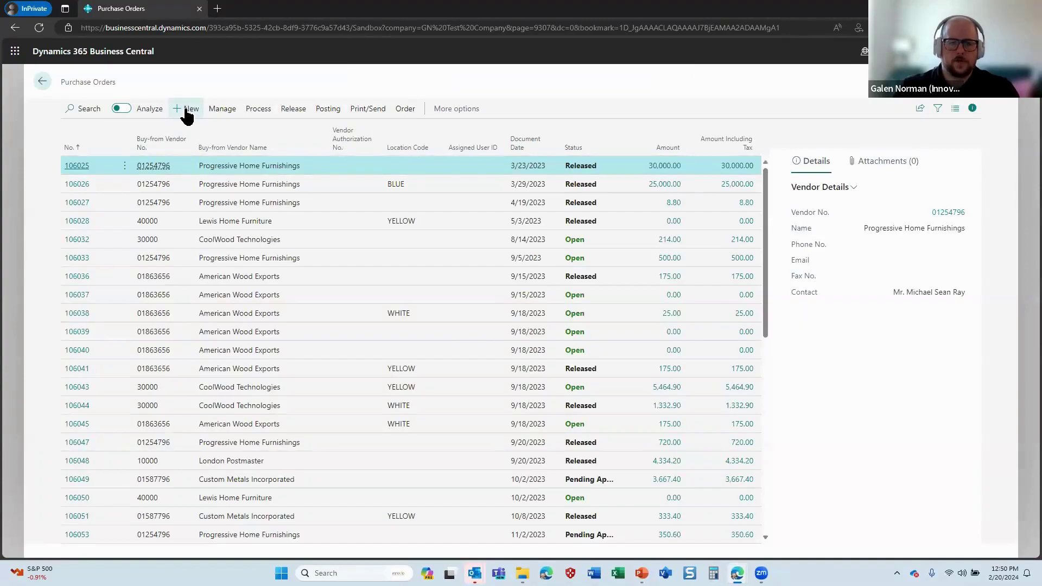
pyautogui.click(186, 111)
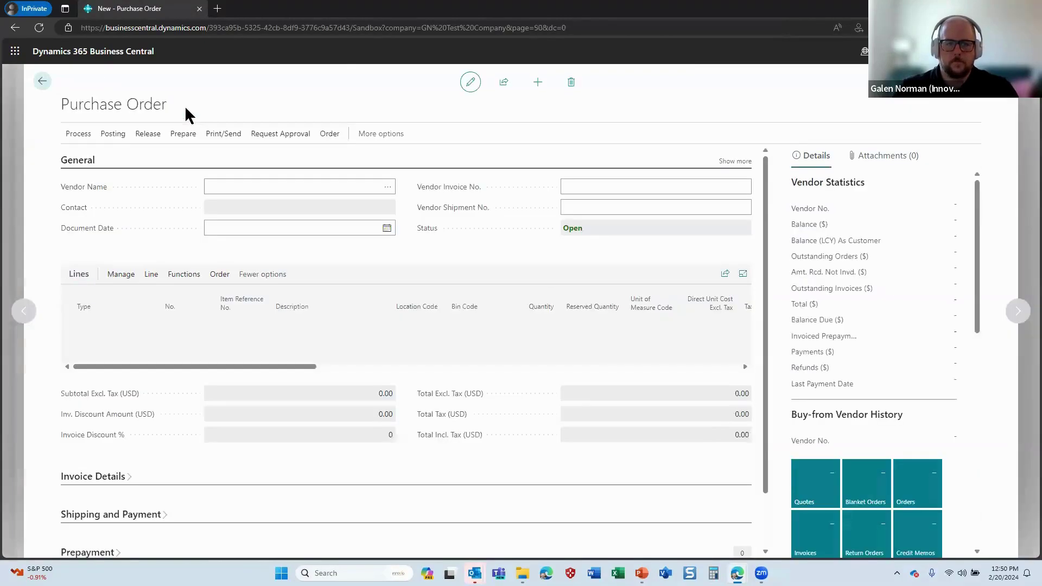
pyautogui.click(388, 187)
pyautogui.click(365, 244)
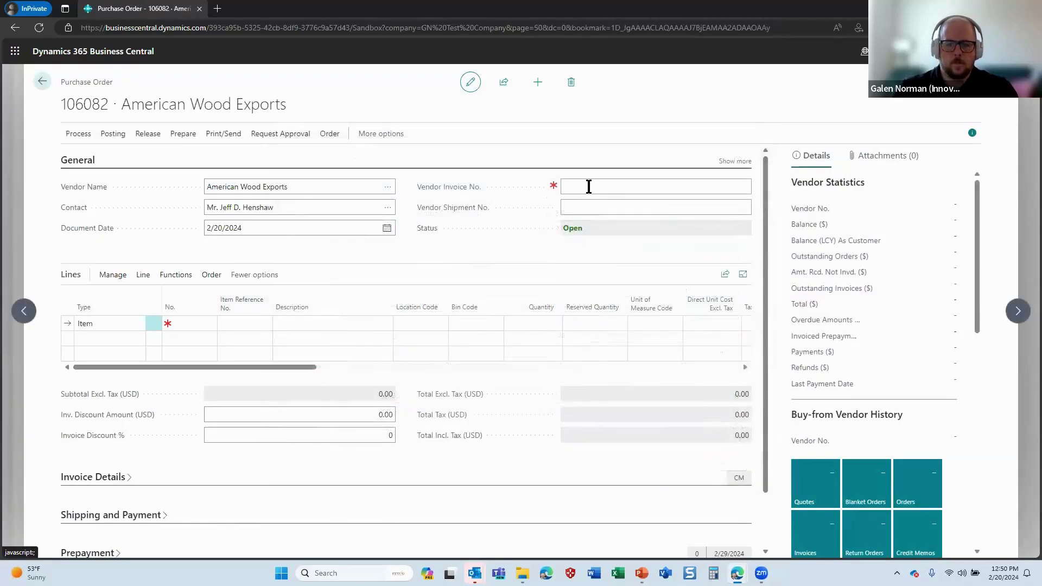
pyautogui.click(589, 187)
pyautogui.write('test020')
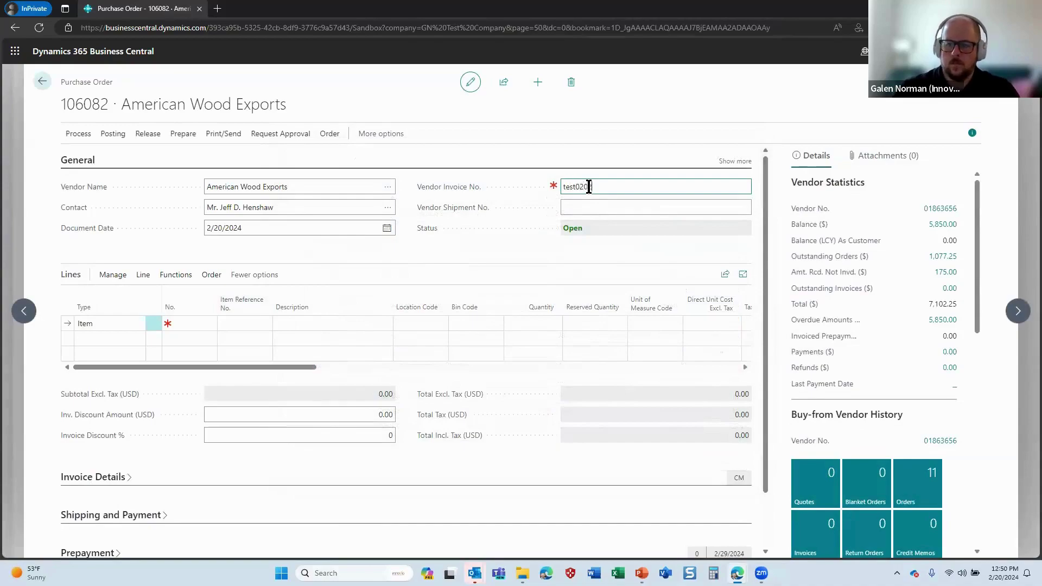
pyautogui.write('0d')
pyautogui.press('Tab')
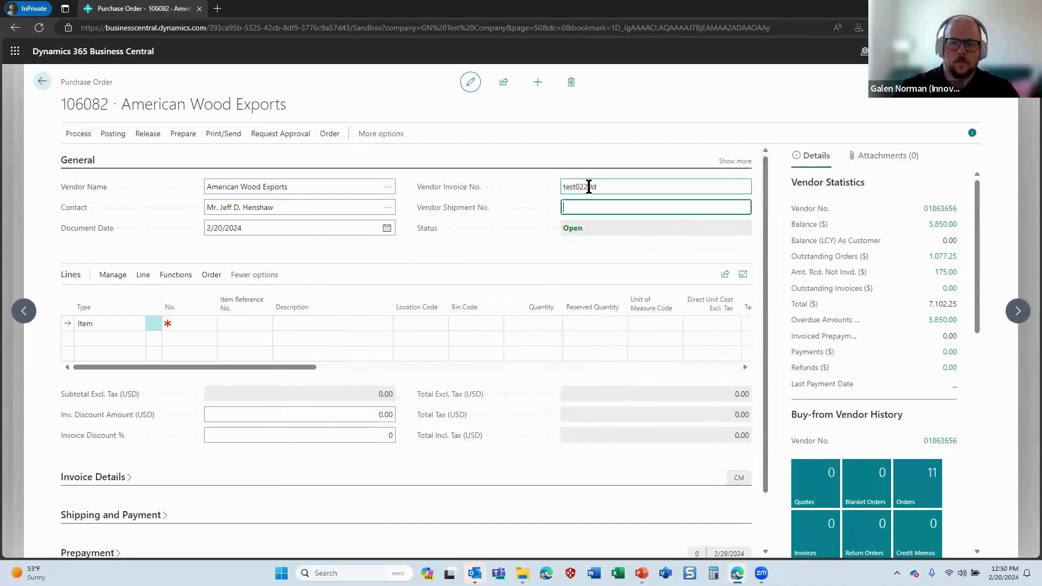
# Add a line for item 1000 (Bicycle), quantity 1, with tax group NONTAXABLE
pyautogui.click(217, 324)
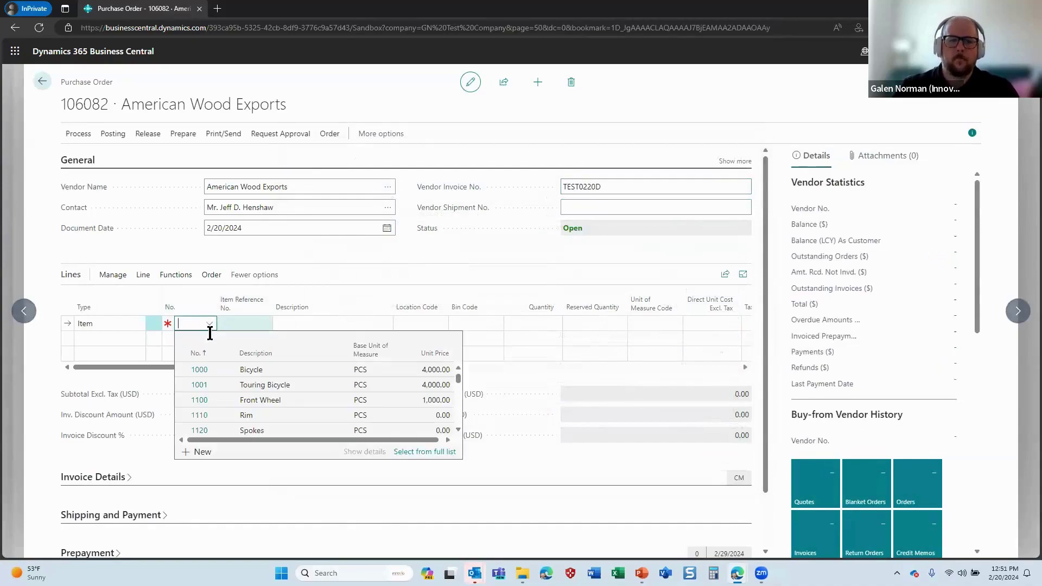
pyautogui.click(546, 324)
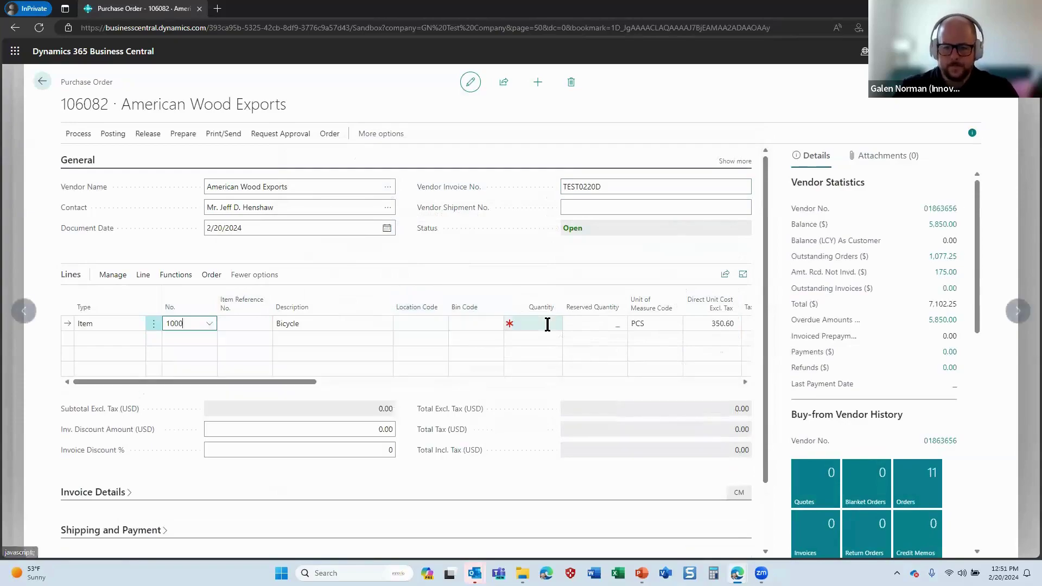
pyautogui.press('Tab')
pyautogui.press('Tab')
pyautogui.press('Tab')
pyautogui.press('Tab')
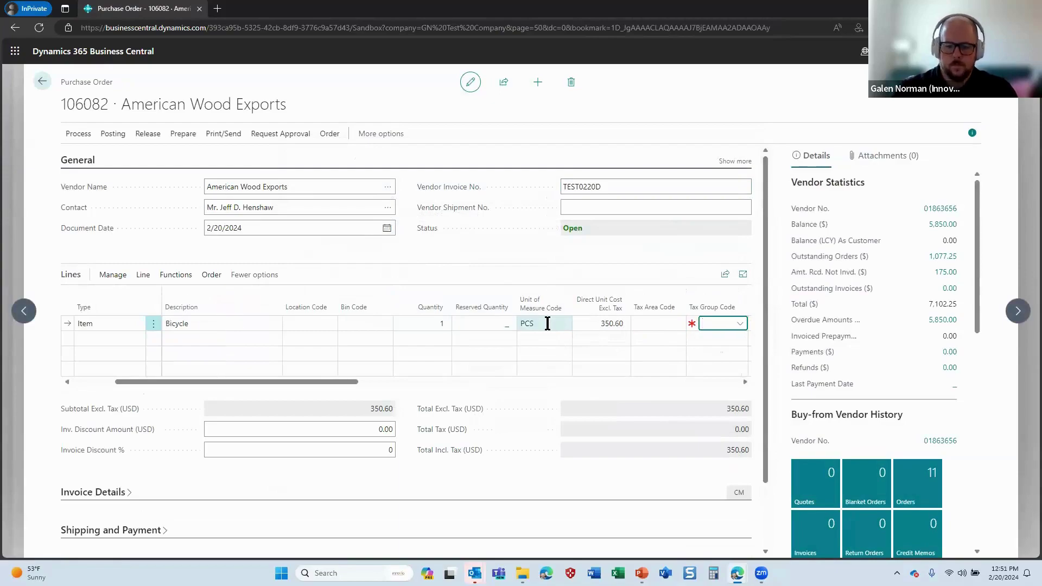
pyautogui.write('n')
pyautogui.press('Tab')
pyautogui.press('Tab')
pyautogui.press('Tab')
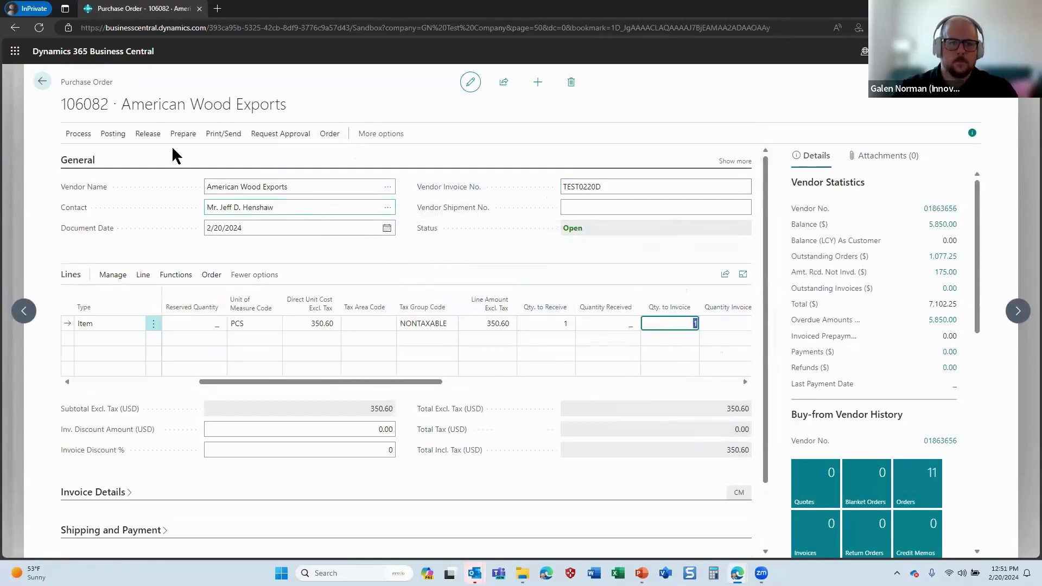
# Try posting the order and acknowledge the message that it needs approval first
pyautogui.click(114, 134)
pyautogui.click(82, 157)
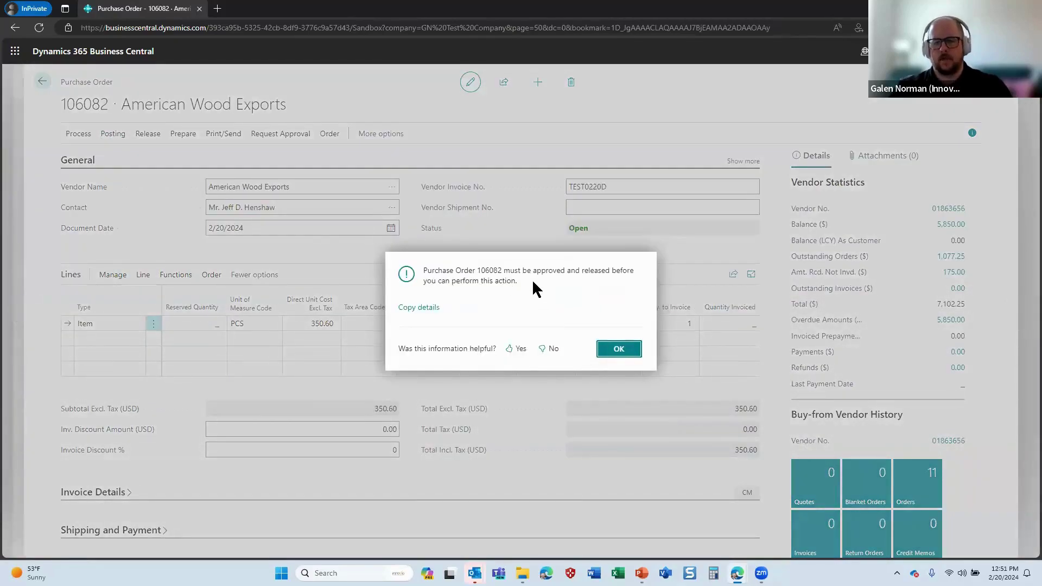
pyautogui.click(613, 350)
pyautogui.moveTo(737, 573)
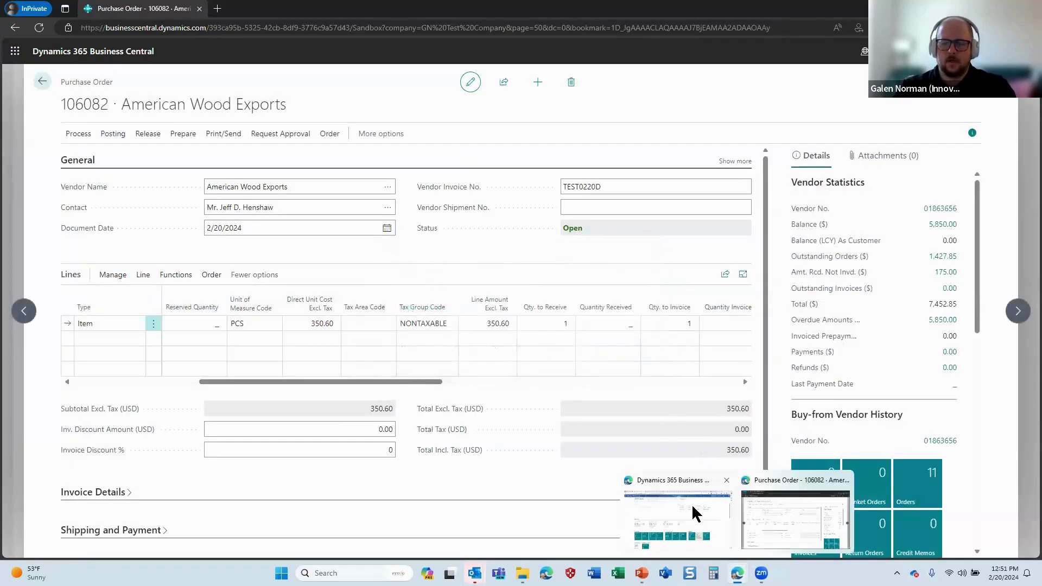
pyautogui.click(691, 505)
# Edit the Purchase Order Approval flow and start a manual test waiting for its trigger
pyautogui.click(266, 9)
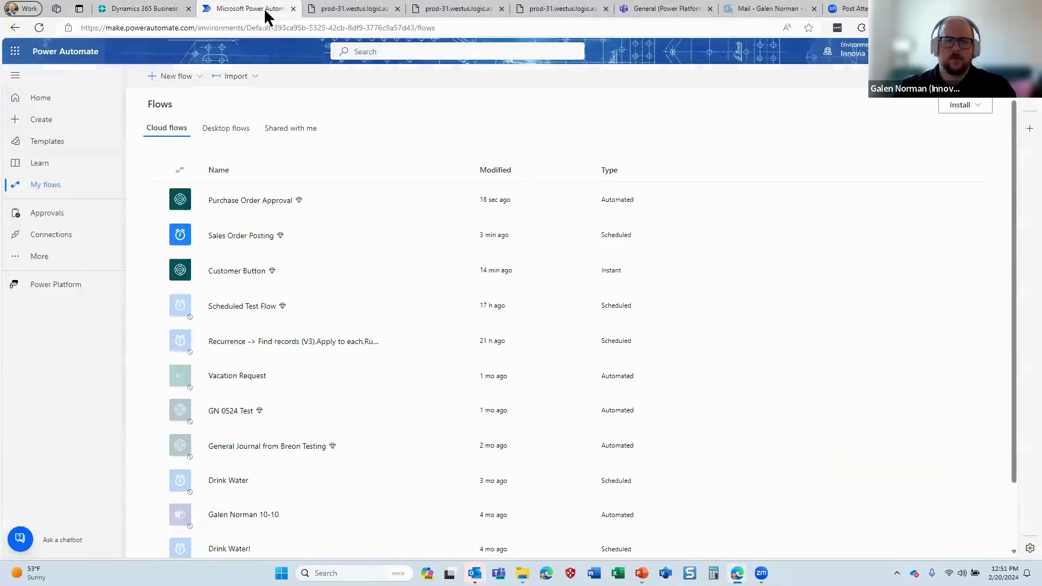
pyautogui.click(431, 203)
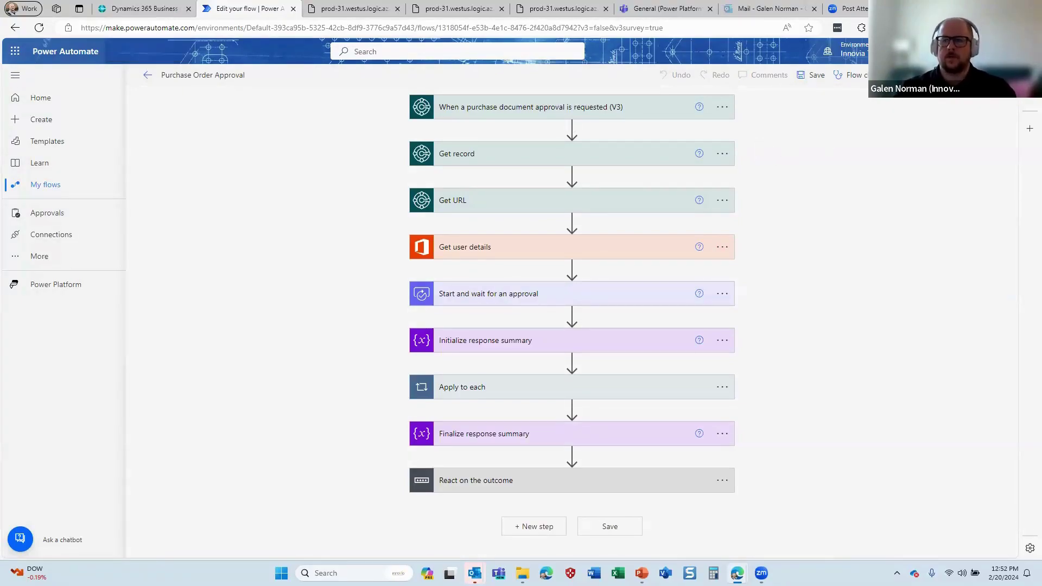
pyautogui.click(918, 74)
pyautogui.click(839, 105)
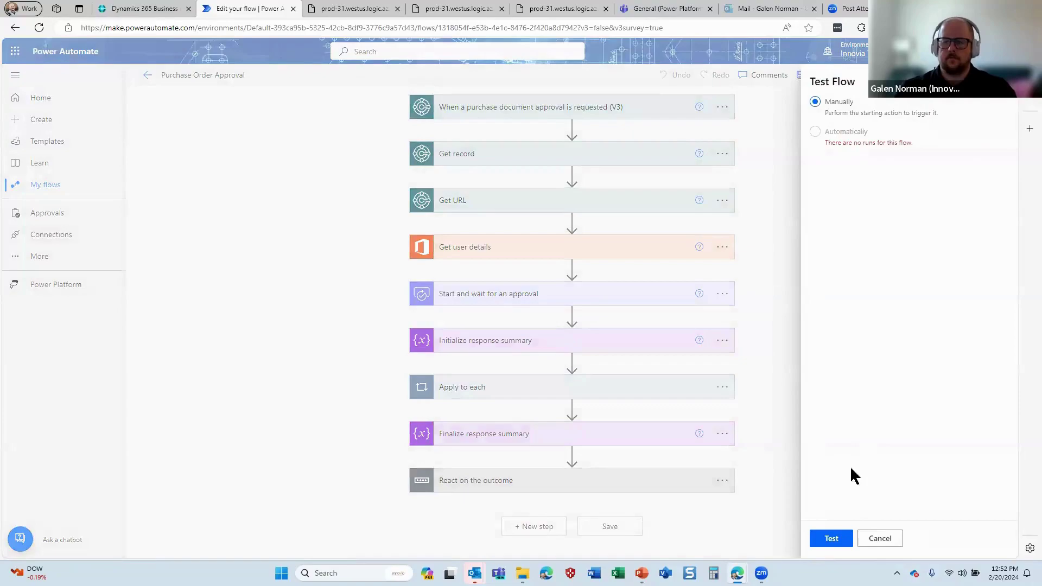
pyautogui.click(830, 538)
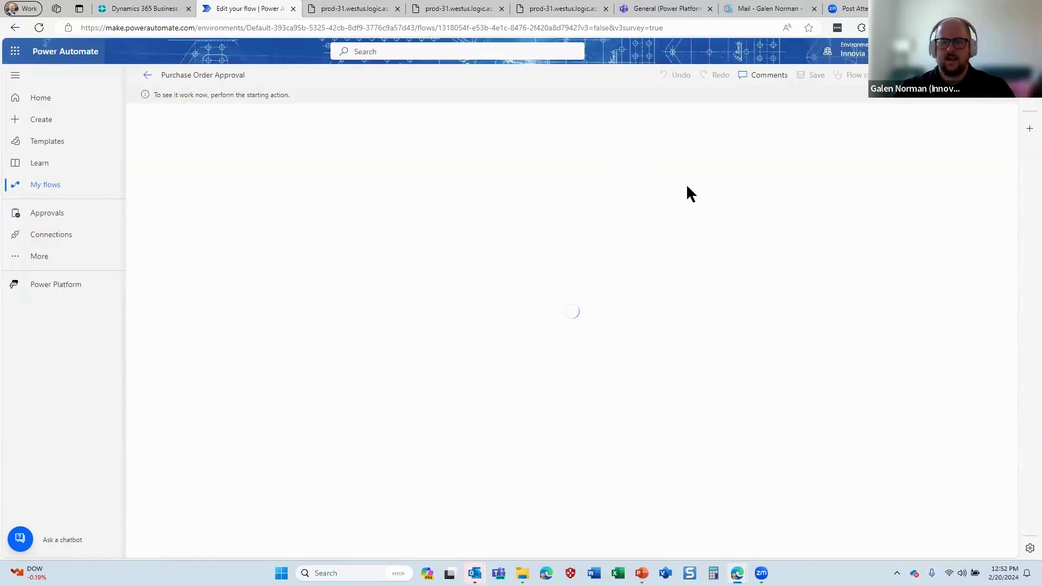
pyautogui.moveTo(739, 568)
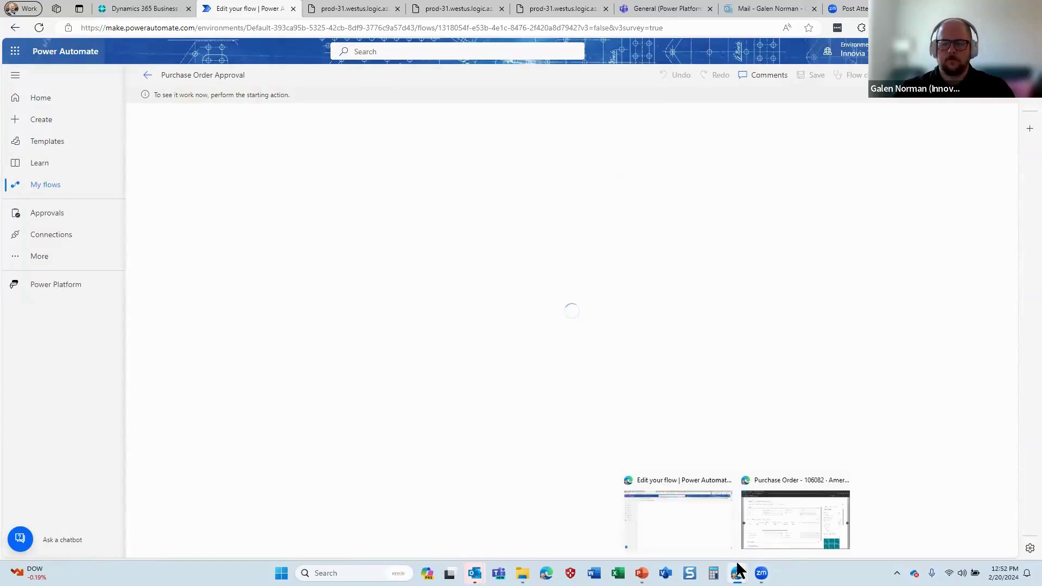
pyautogui.click(782, 527)
# Send purchase order 106082 for approval and check the flow's run history in Power Automate
pyautogui.click(276, 134)
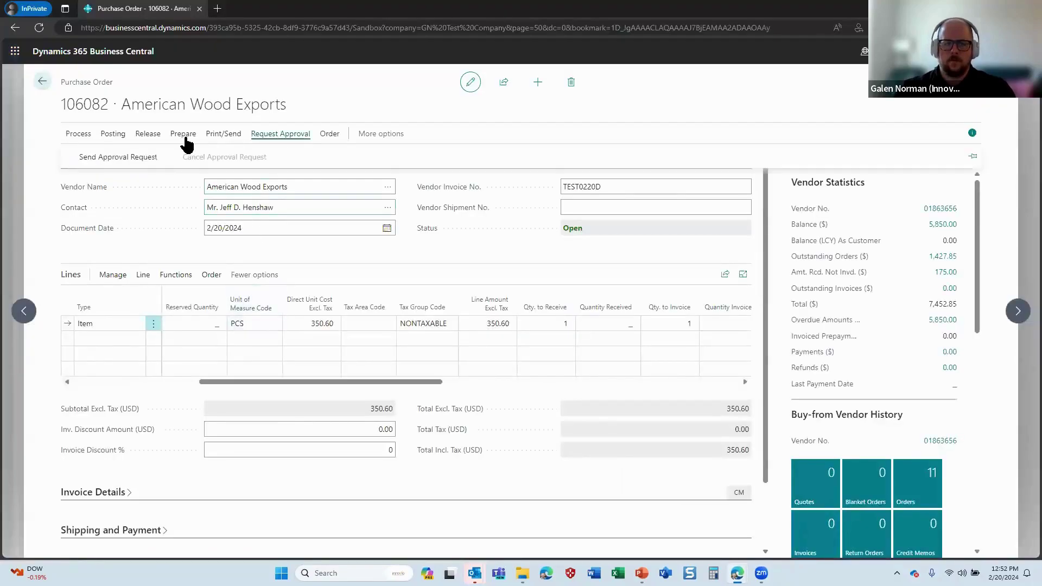
pyautogui.click(97, 159)
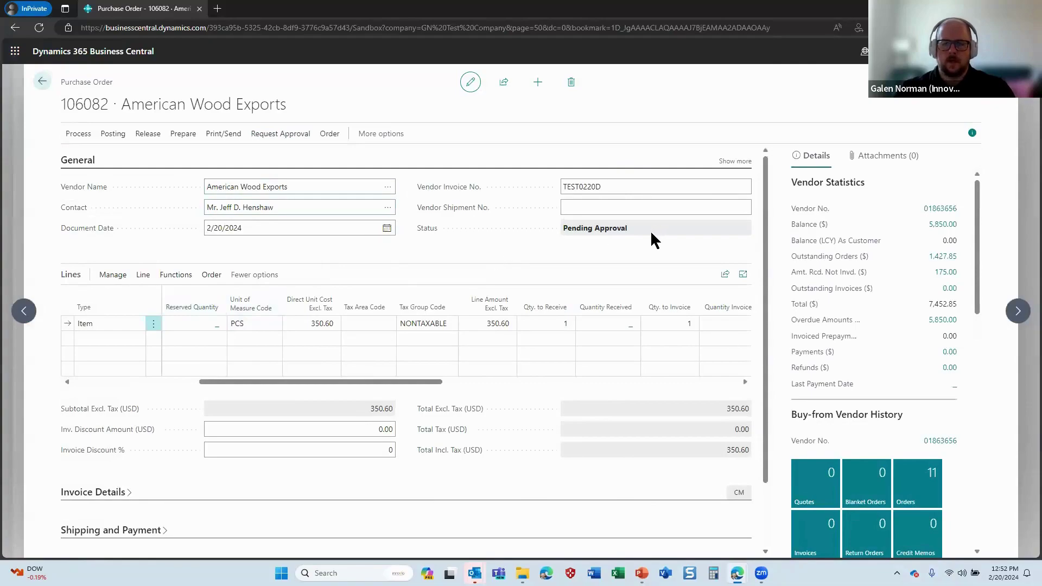
pyautogui.hotkey('alt', 'Tab')
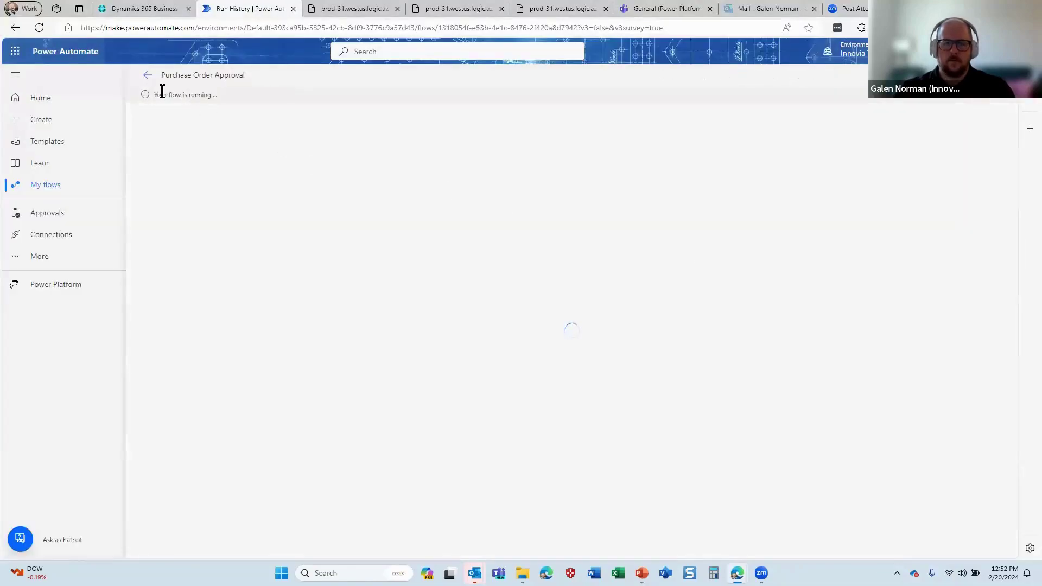
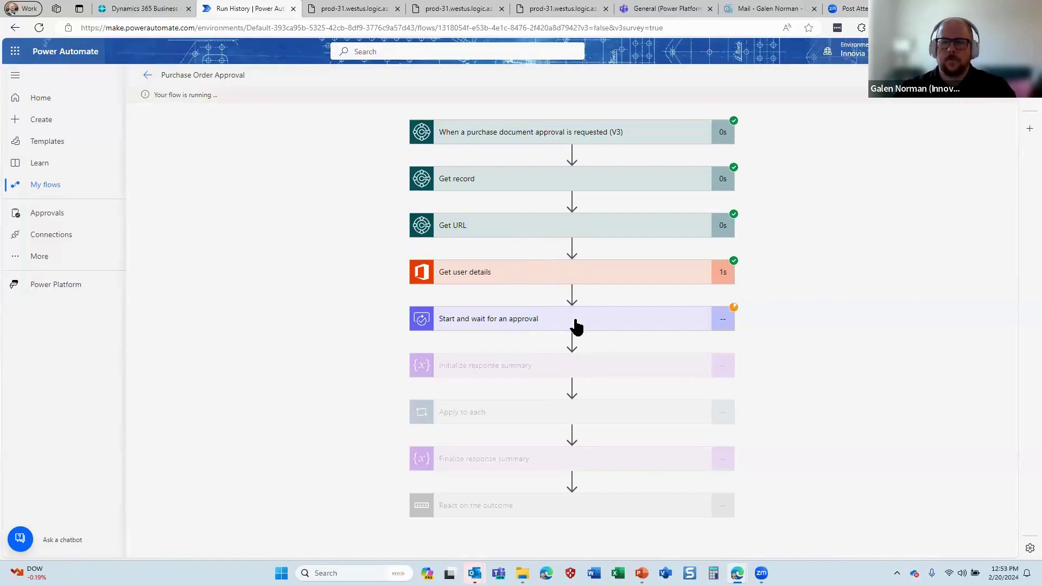
# Approve the Teams request for Purchase Order 106082 (350.6, American Wood Exports)
pyautogui.click(668, 8)
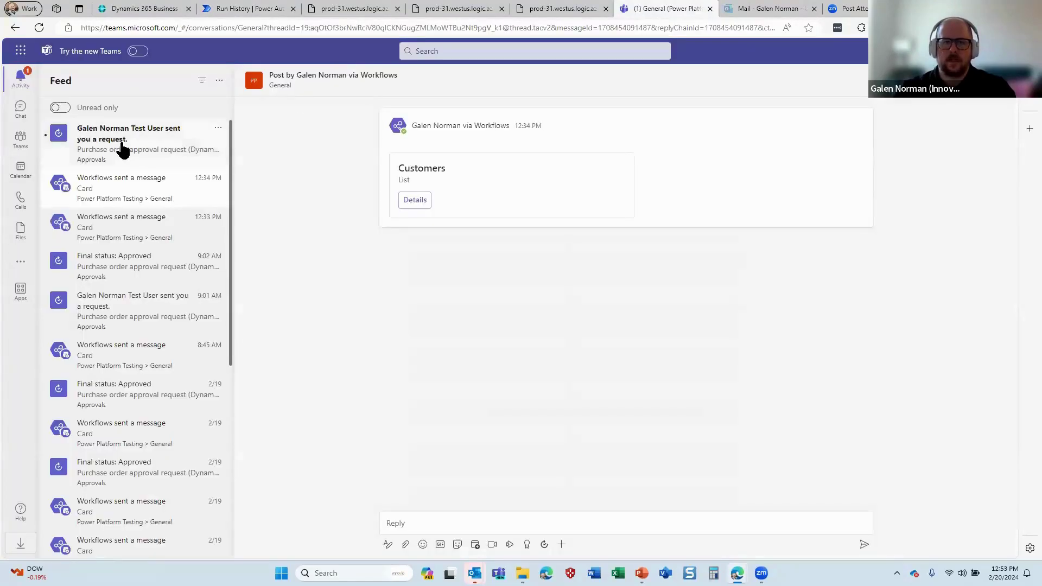
pyautogui.click(113, 136)
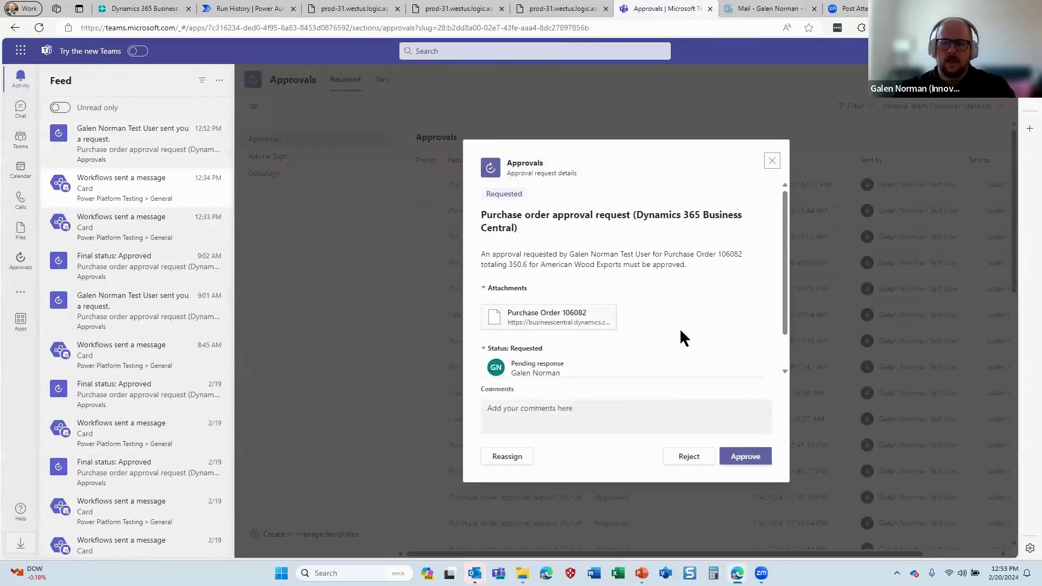
pyautogui.scroll(-1, 682, 337)
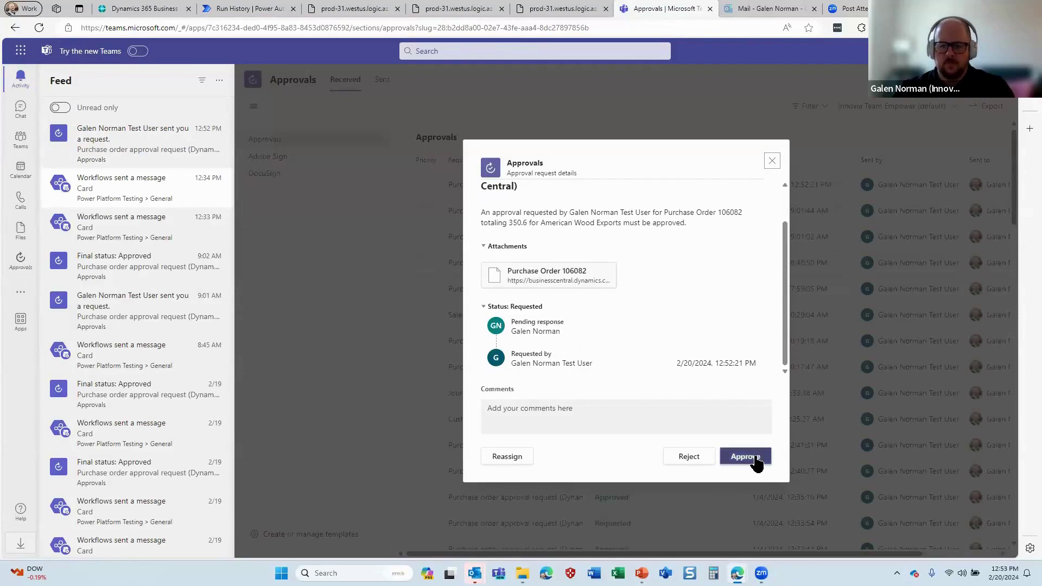
pyautogui.click(754, 462)
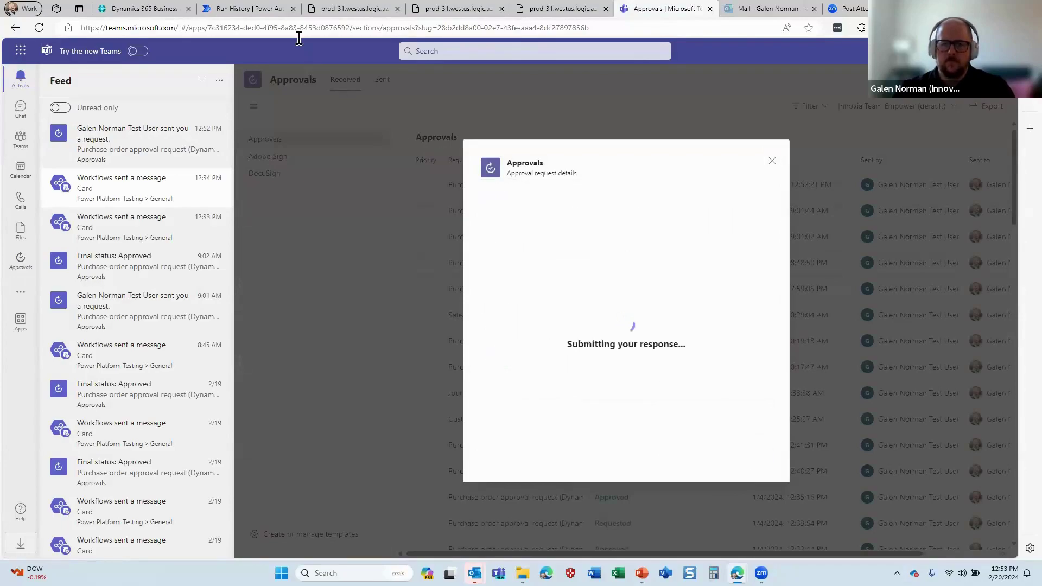
# Confirm the Purchase Order Approval flow run succeeded, then reopen the request showing Approved
pyautogui.click(264, 9)
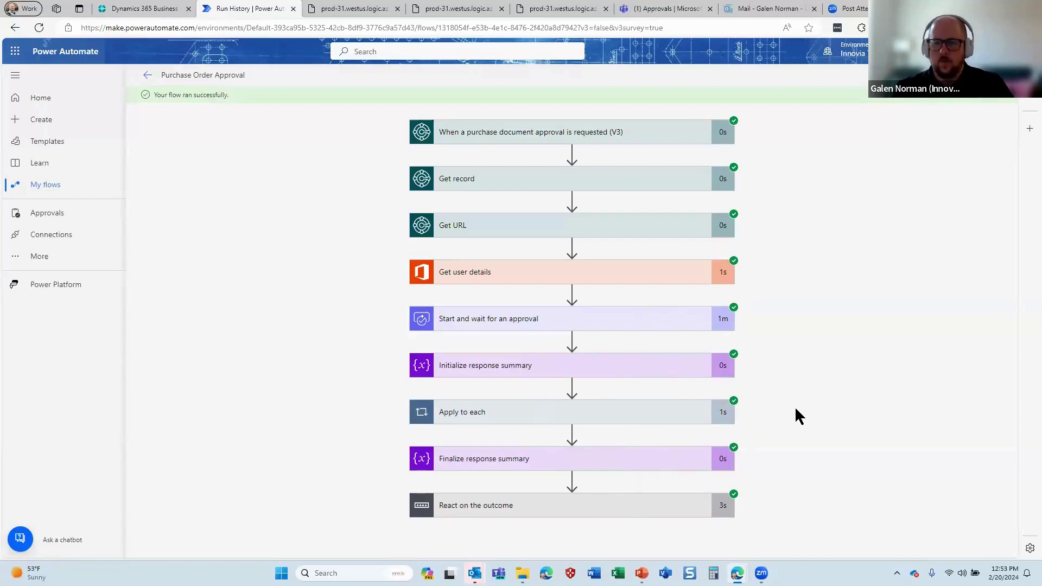
pyautogui.click(673, 8)
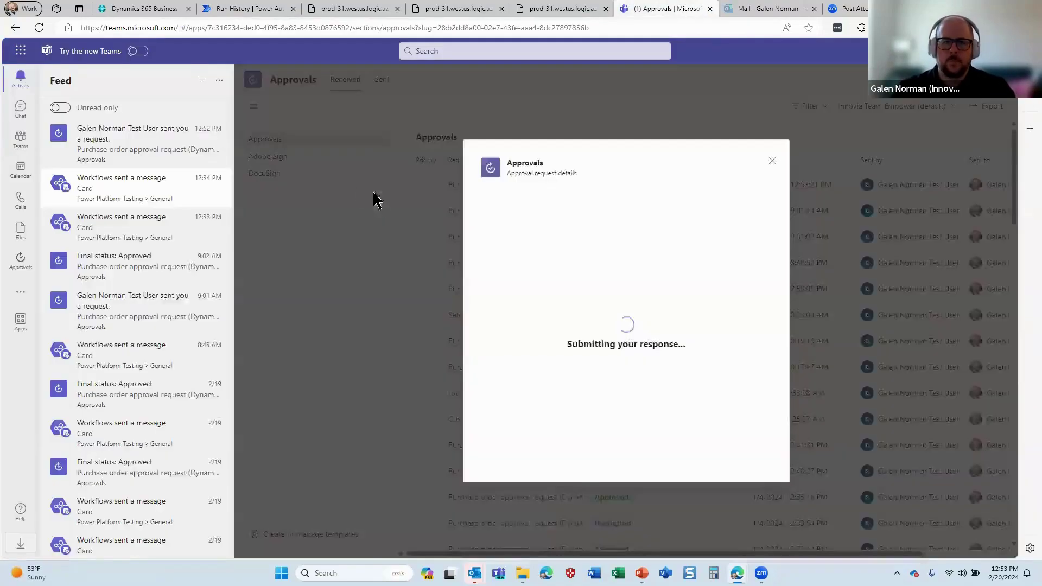
pyautogui.click(125, 144)
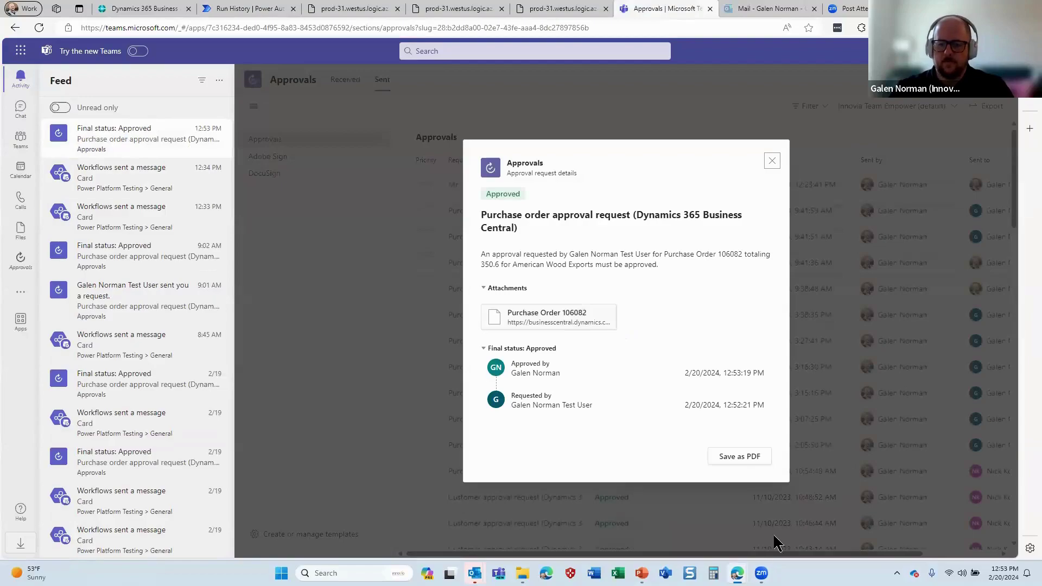
# Open Purchase Order 106082 from the attachment, launch Teams in a new tab, and return to the order
pyautogui.click(589, 311)
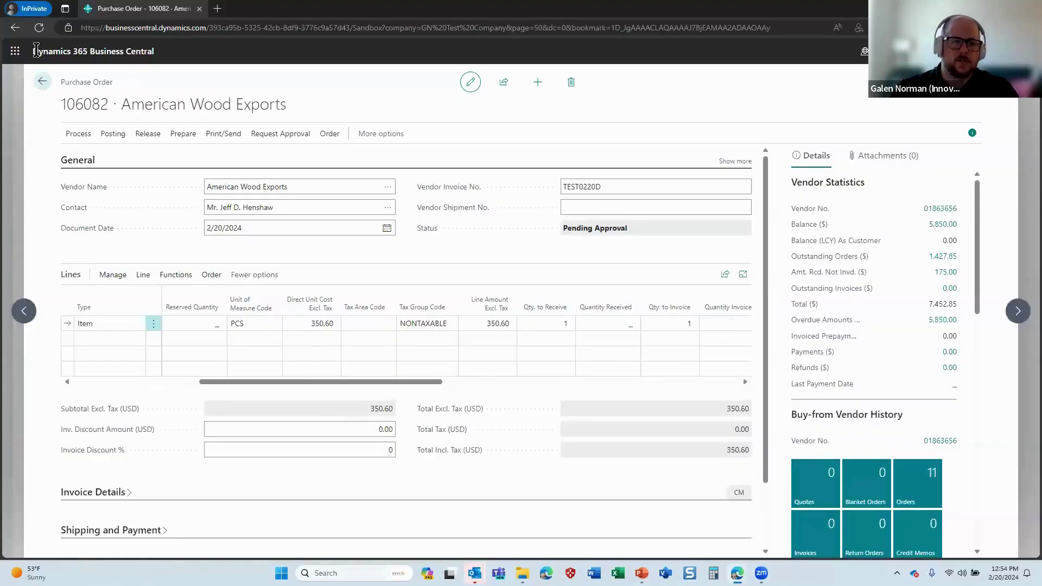
pyautogui.click(16, 51)
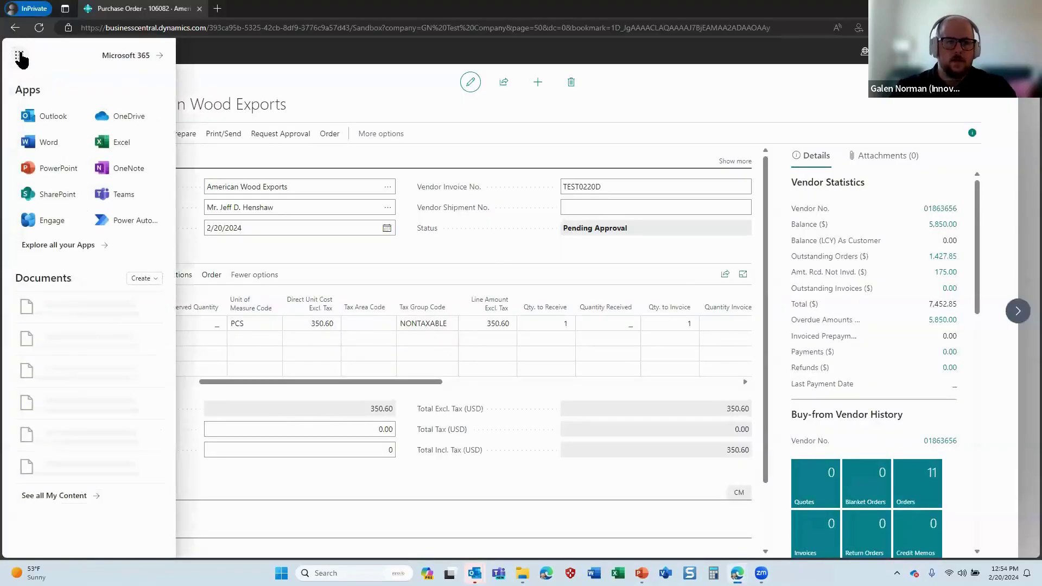
pyautogui.click(116, 197)
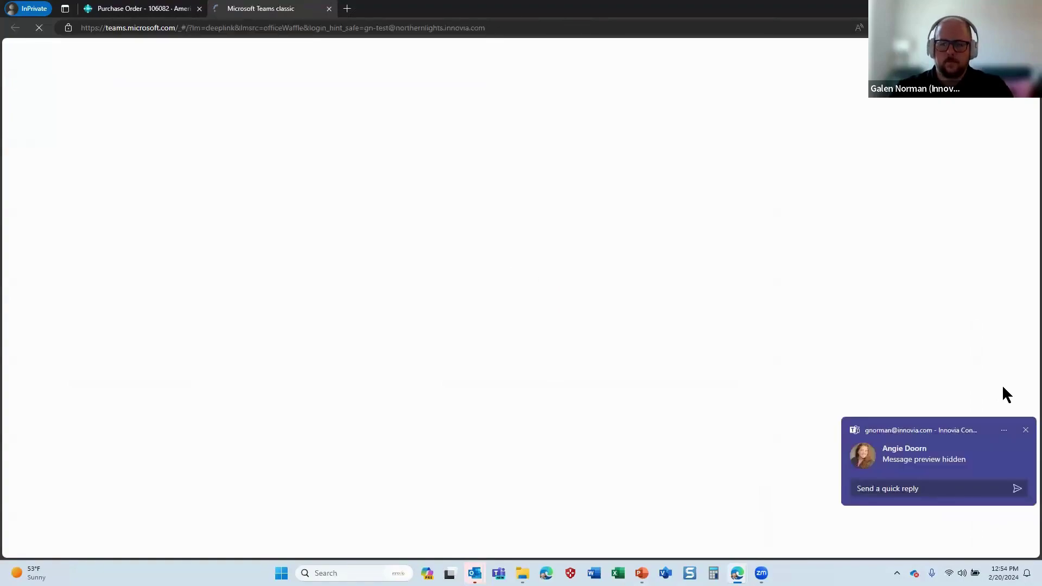
pyautogui.click(1026, 431)
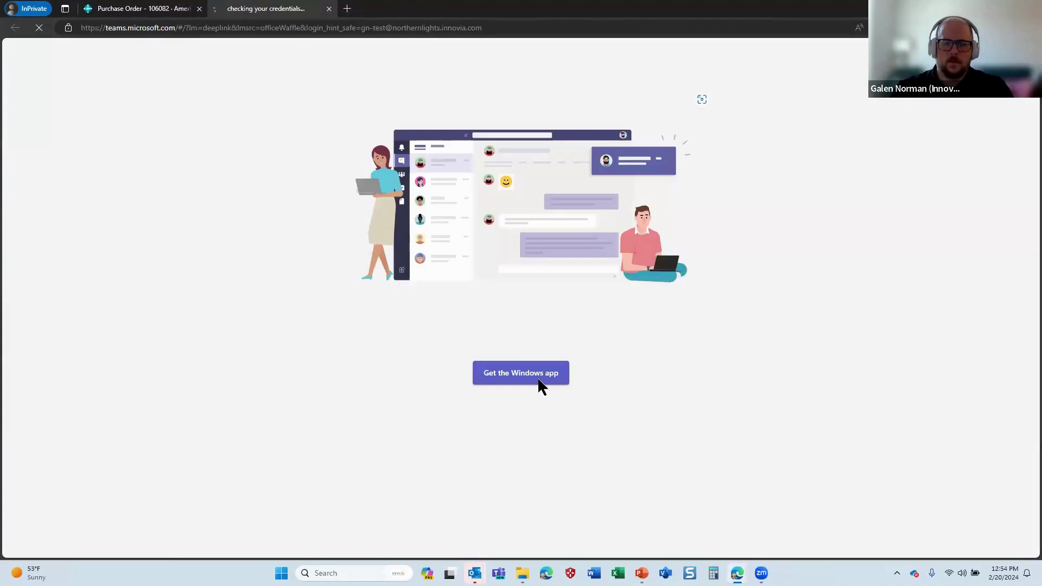
pyautogui.click(538, 377)
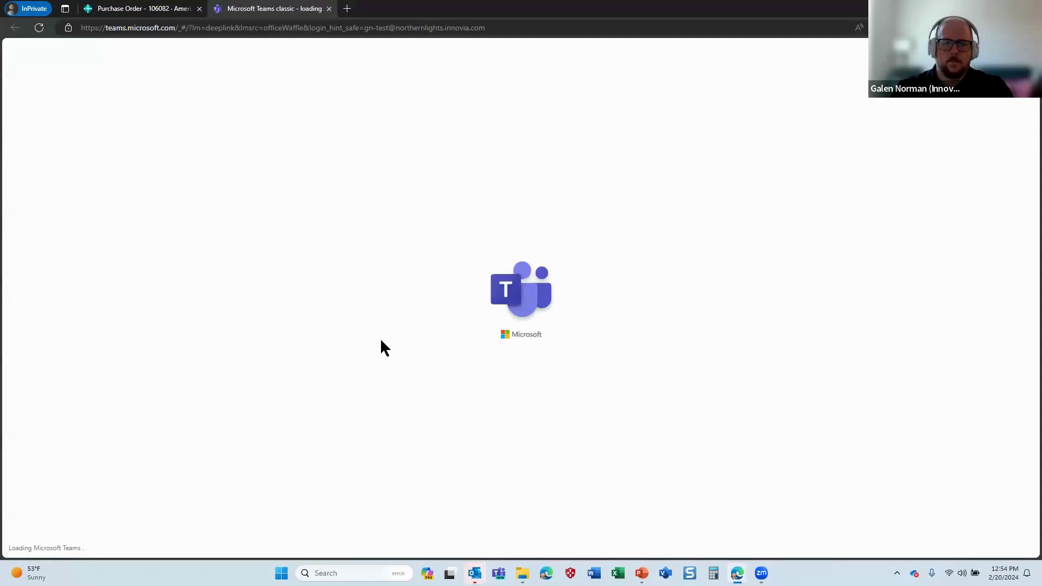
pyautogui.click(142, 8)
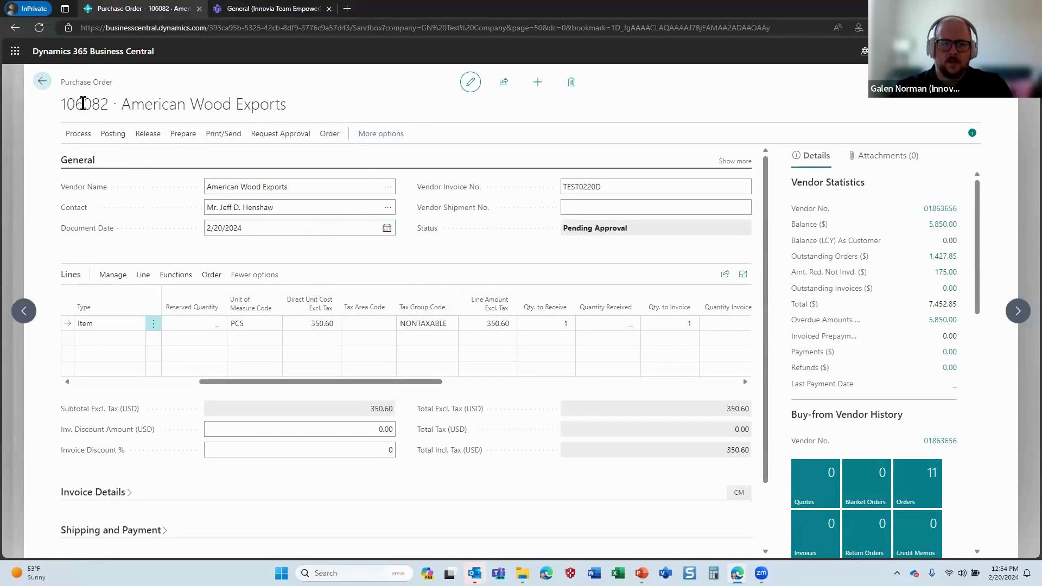
# Reopen order 106082 and attempt a Receive and Invoice post, which fails on the empty Posting Date
pyautogui.click(41, 82)
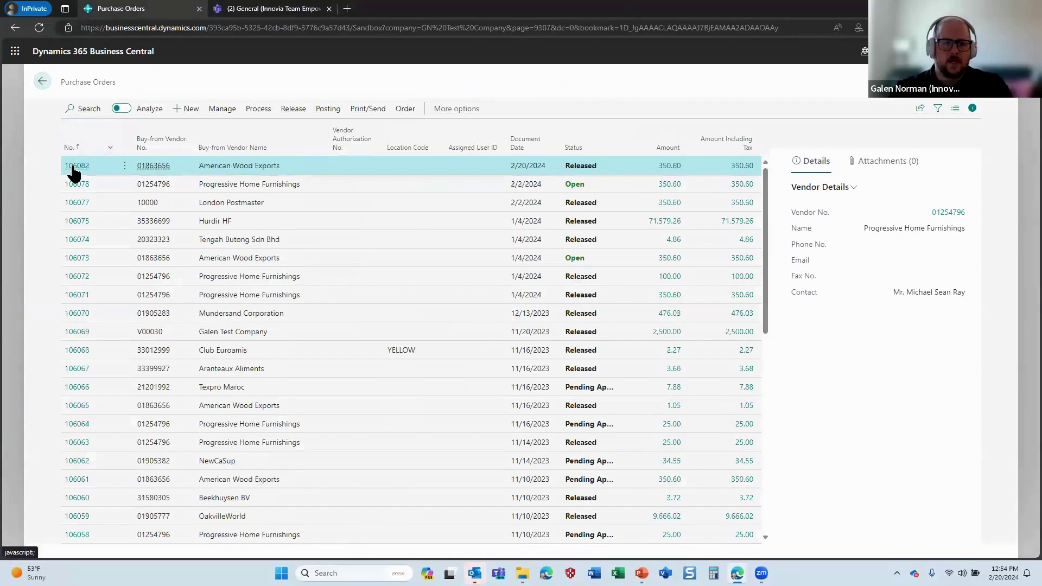
pyautogui.click(579, 166)
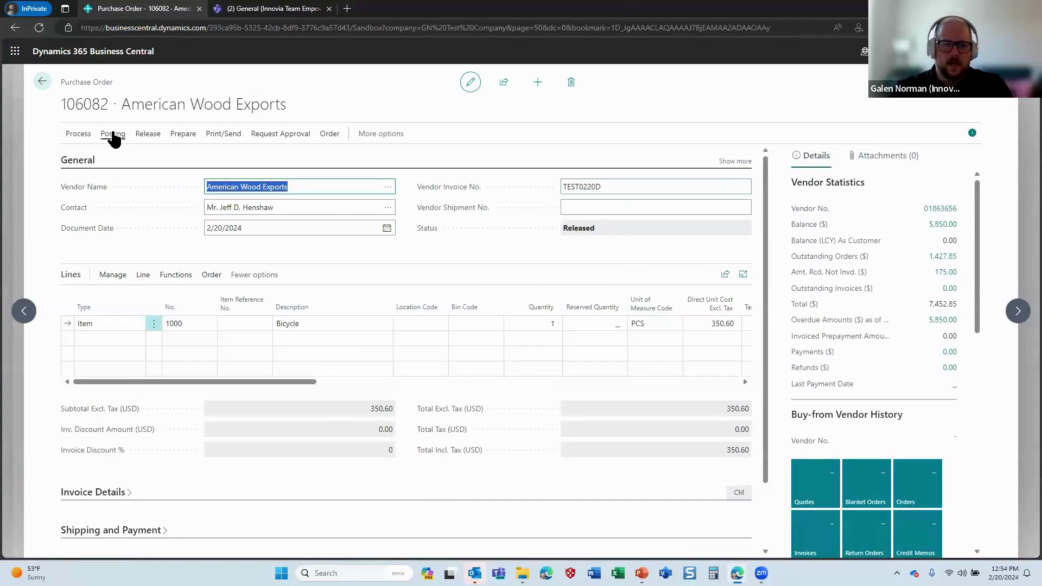
pyautogui.click(113, 134)
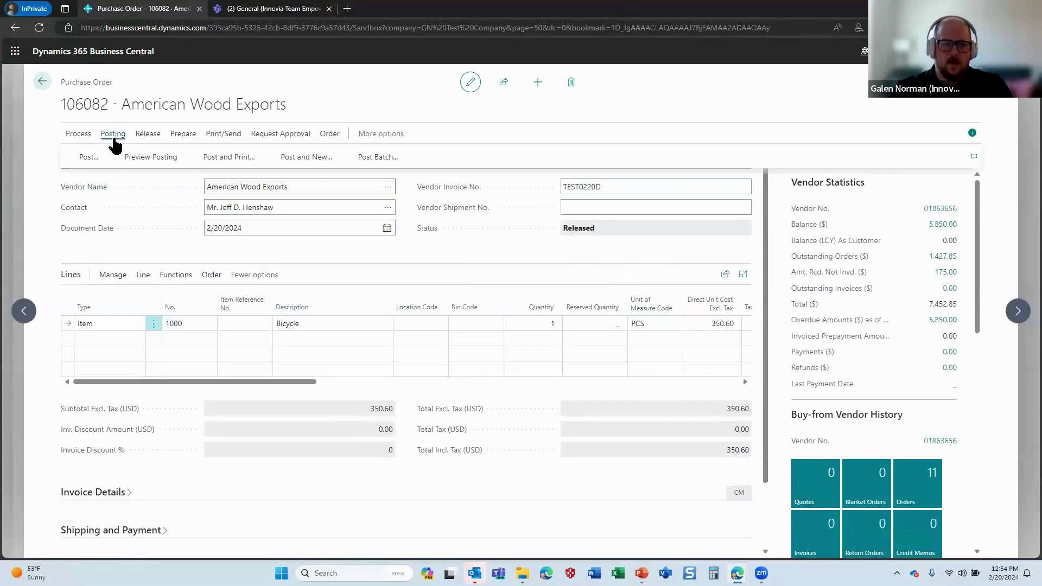
pyautogui.click(88, 157)
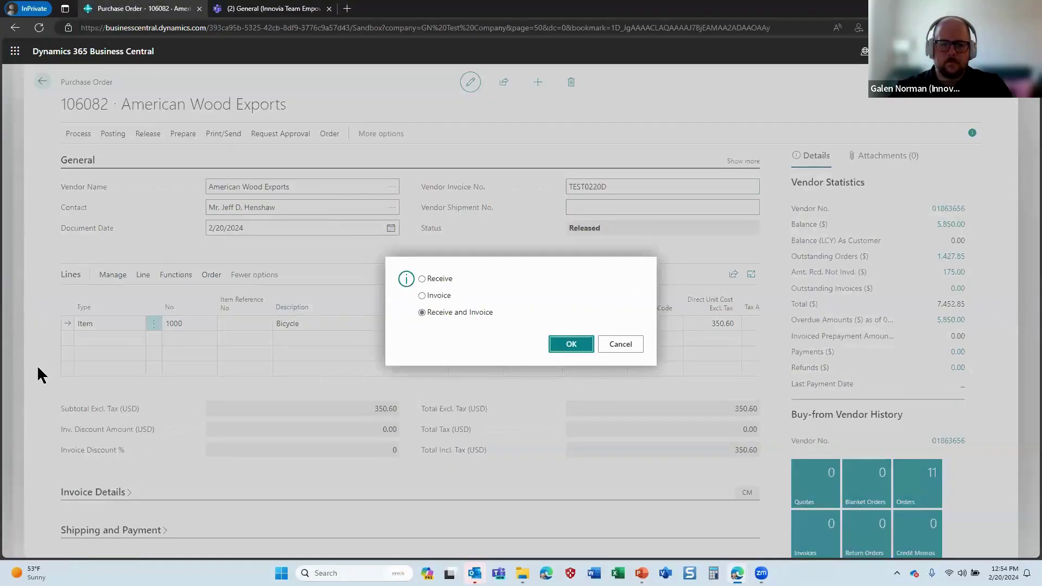
pyautogui.press('Return')
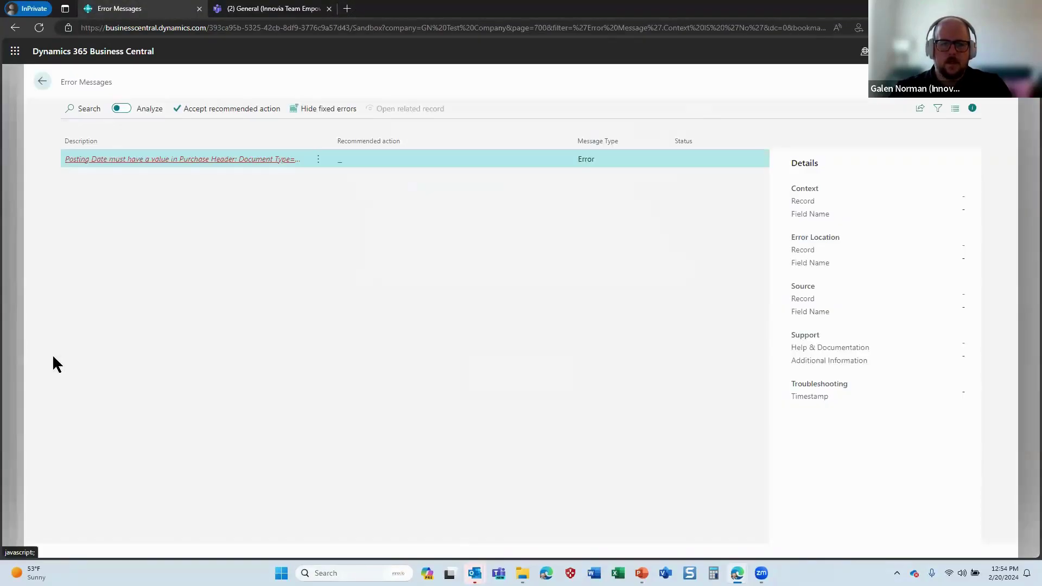
pyautogui.click(42, 80)
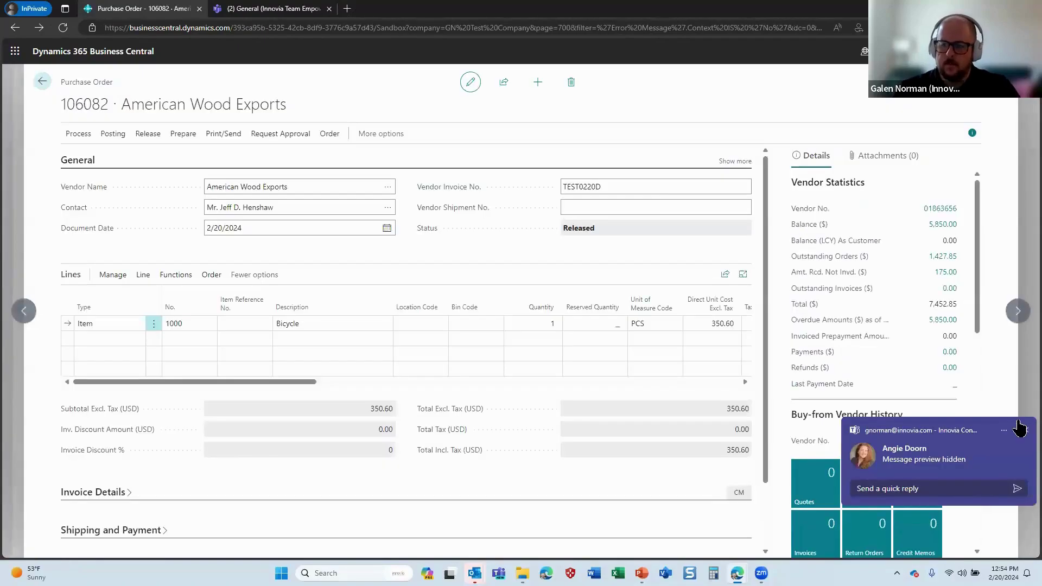
pyautogui.click(1020, 428)
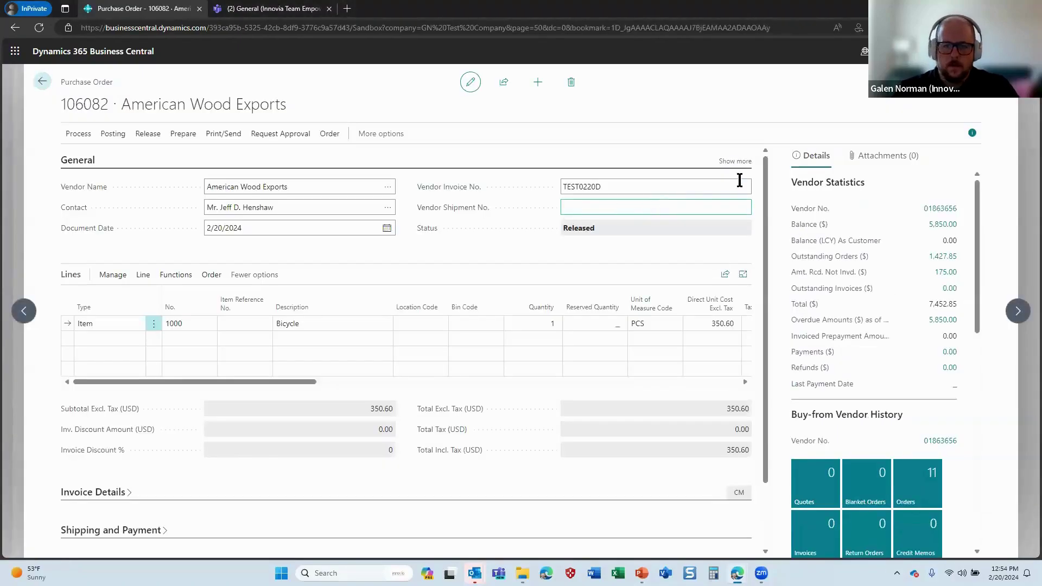
# Set the order's Posting Date to today (2/20/2024)
pyautogui.click(738, 161)
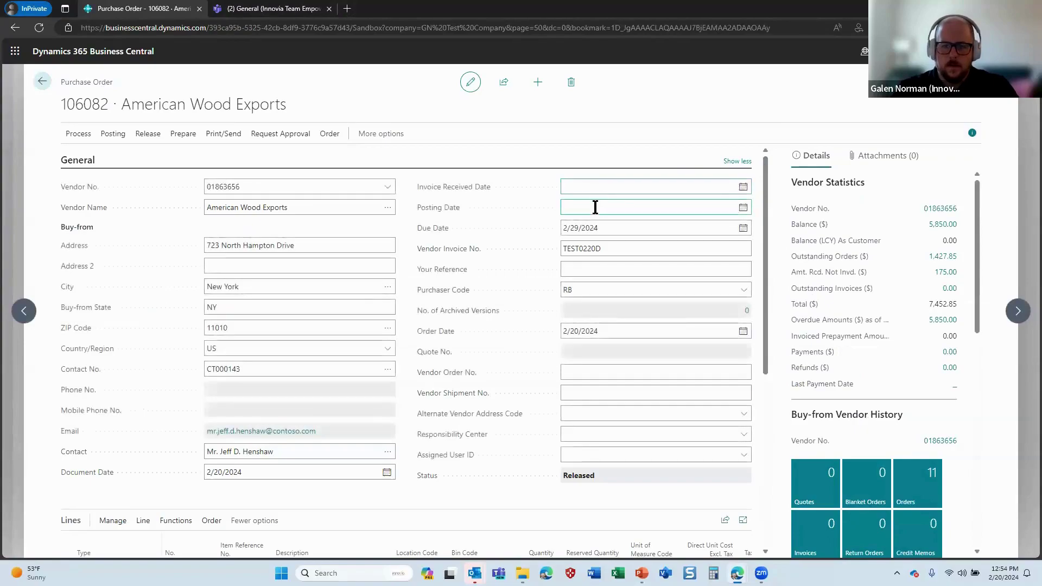
pyautogui.click(596, 206)
pyautogui.write('t')
pyautogui.press('Tab')
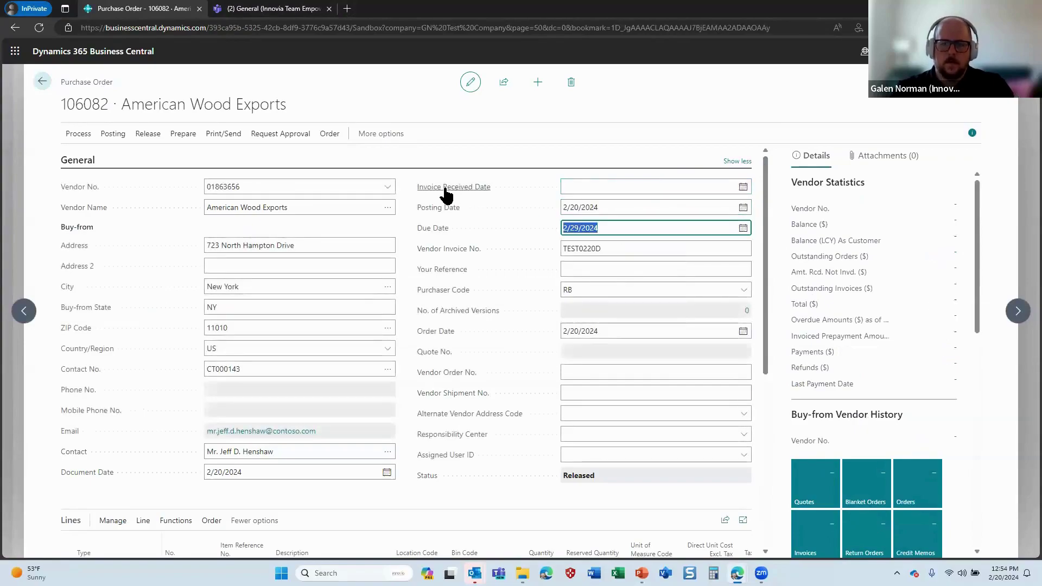
# Post order 106082 with Receive and Invoice as invoice 108050, declining to open it
pyautogui.click(104, 136)
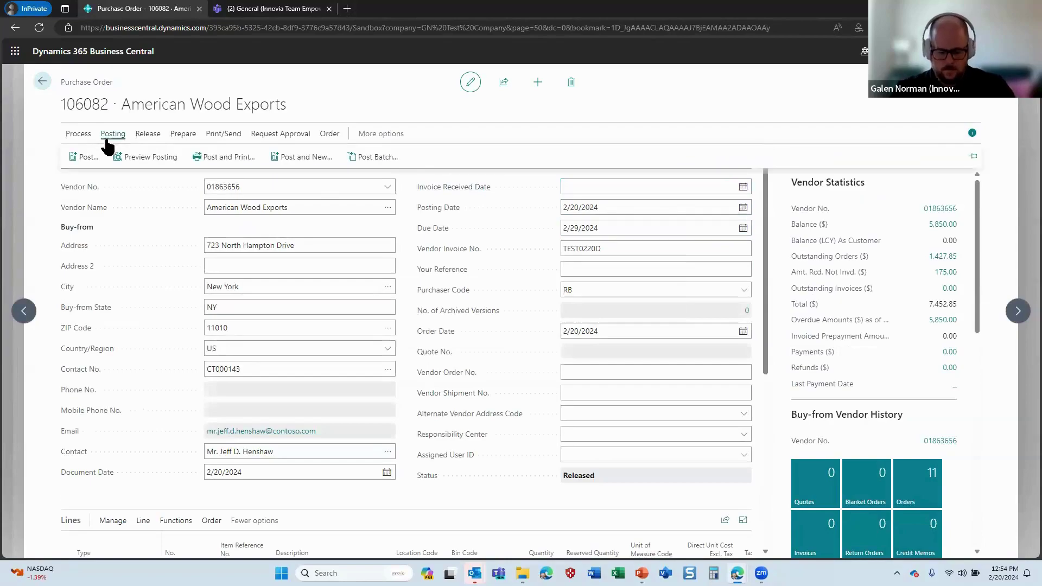
pyautogui.click(87, 157)
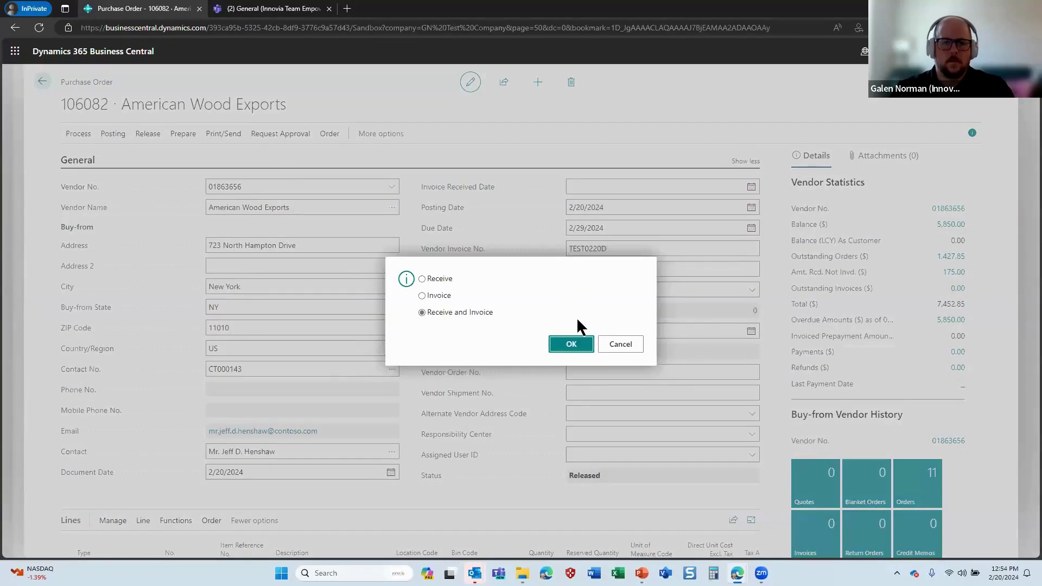
pyautogui.click(570, 346)
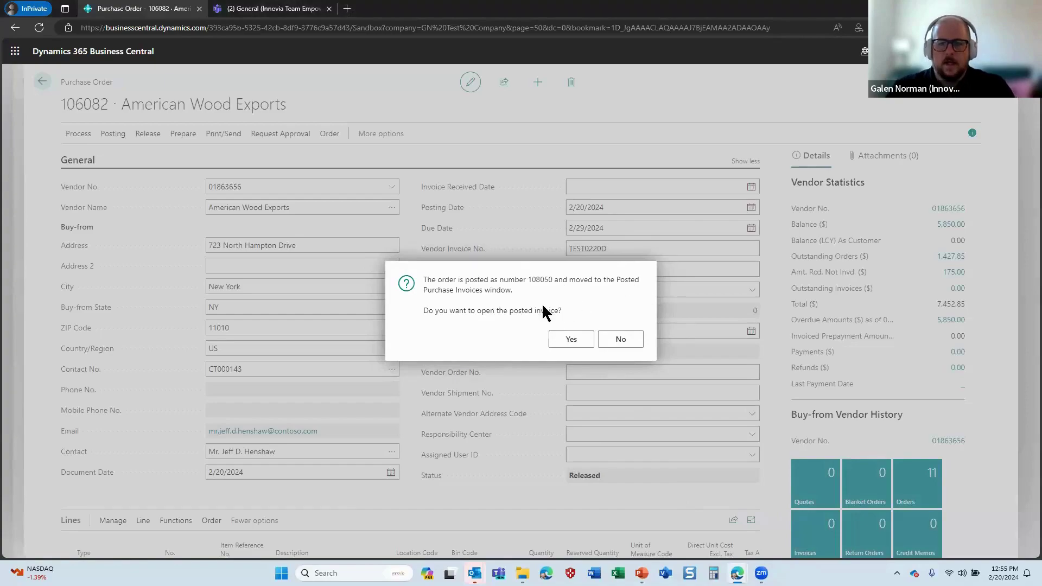
pyautogui.moveTo(608, 342); pyautogui.dragTo(560, 342)
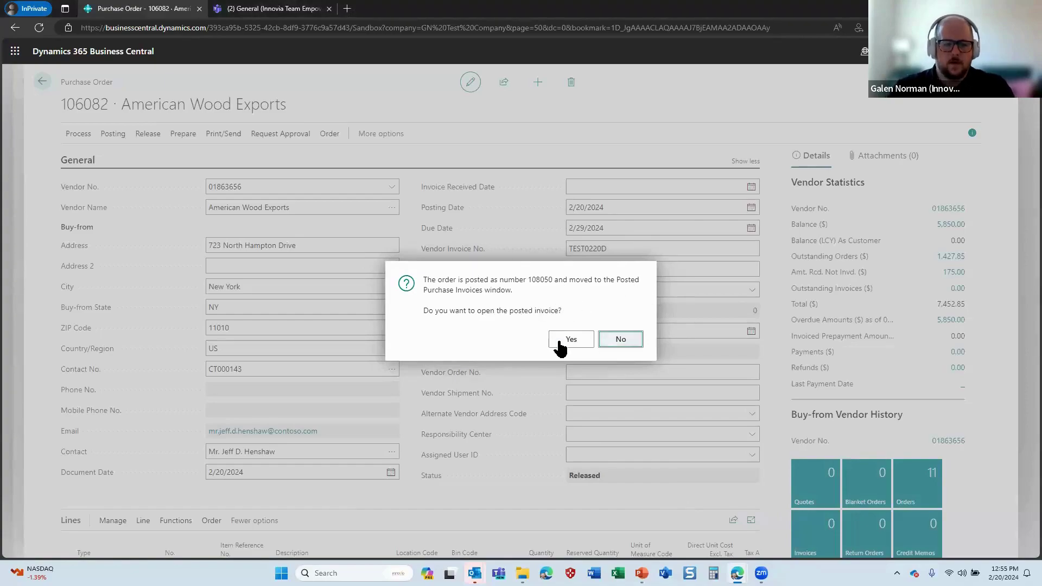
pyautogui.press('Return')
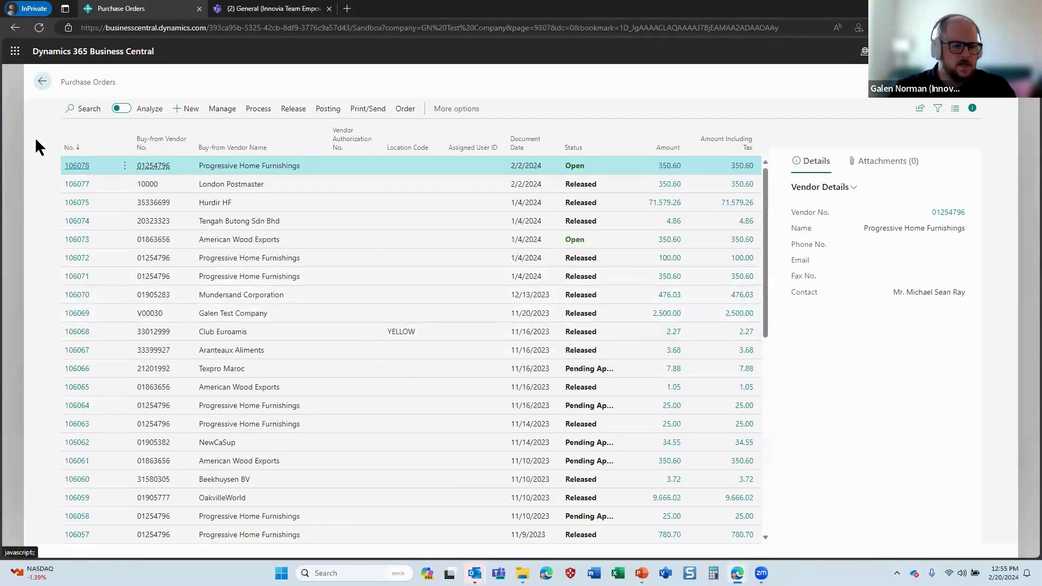
# Return to the Business Central home page, then advance the slideshow to the Any Questions? slide
pyautogui.click(45, 78)
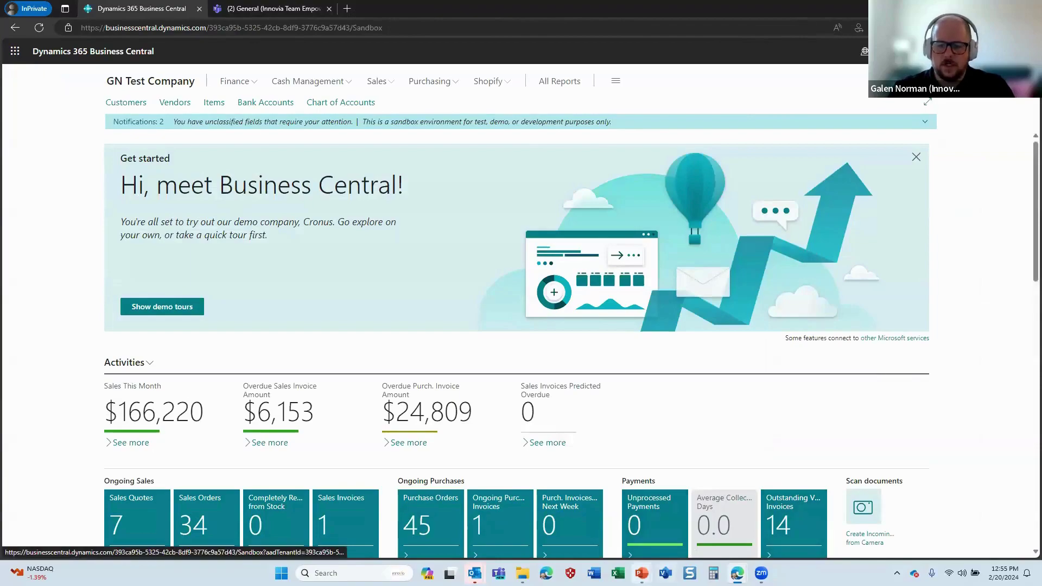
pyautogui.moveTo(641, 574)
pyautogui.click(647, 513)
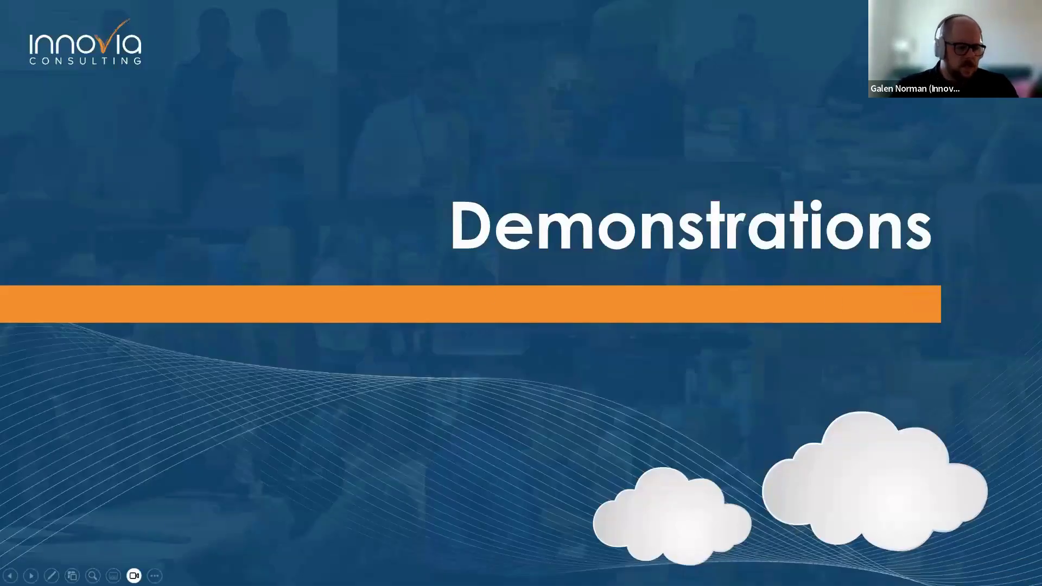
pyautogui.press('Right')
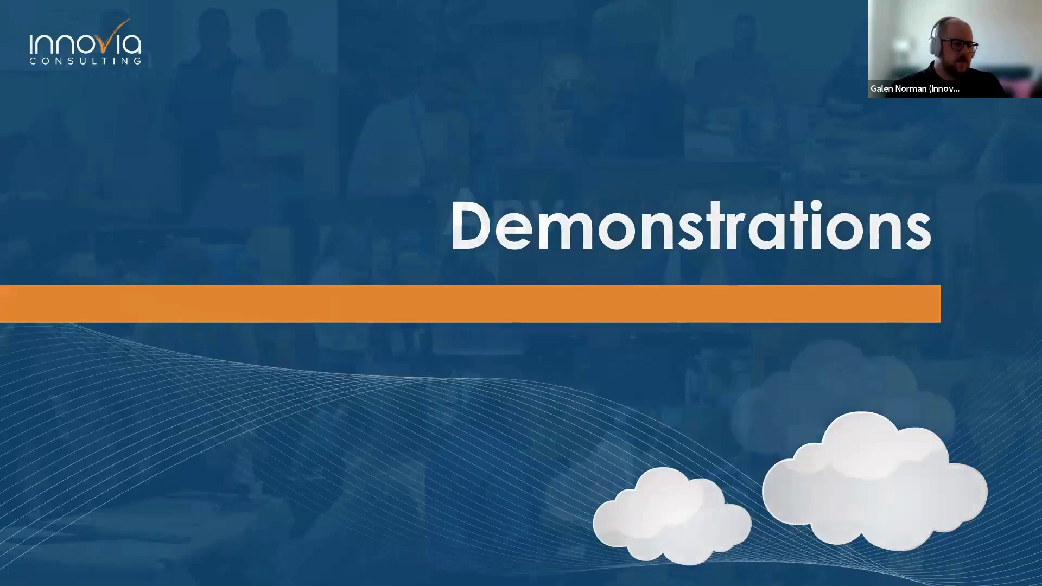